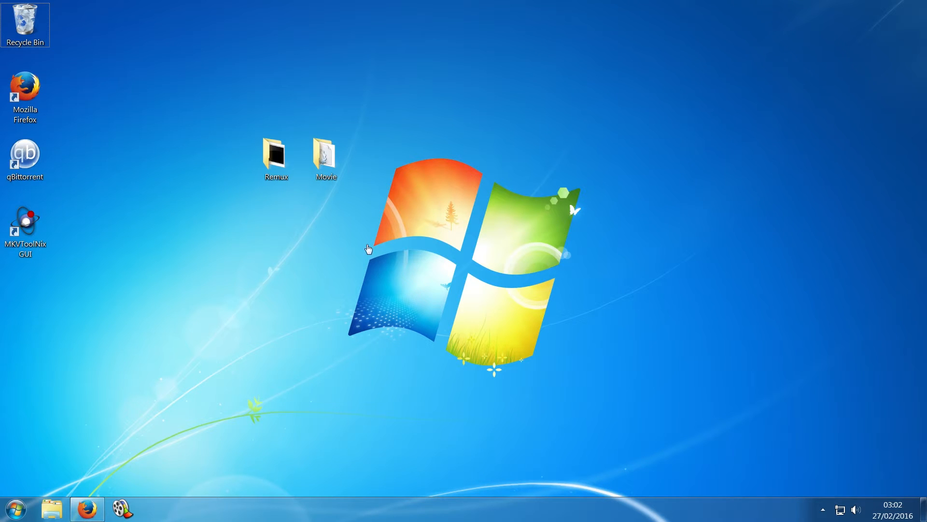
# Look inside the Movie folder on the desktop to see the Blu-ray source files, and close it.
pyautogui.doubleClick(324, 157)
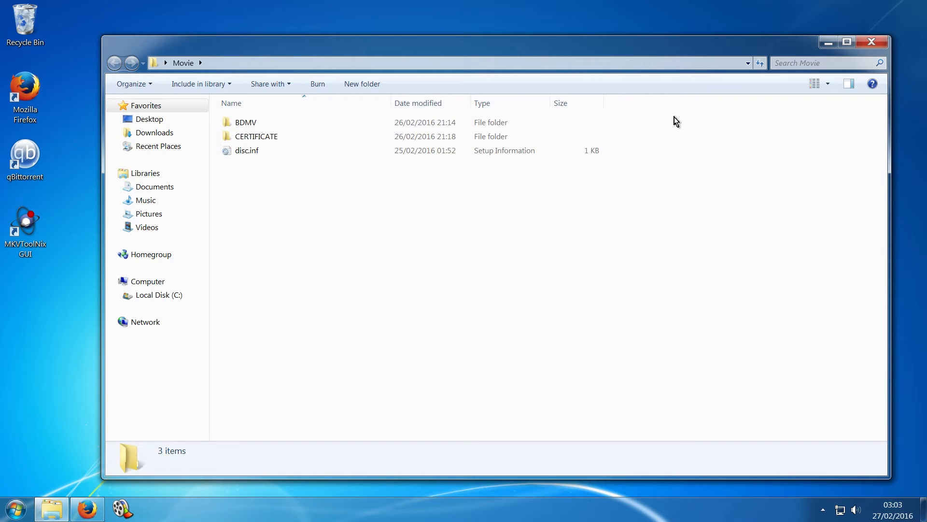
pyautogui.click(872, 44)
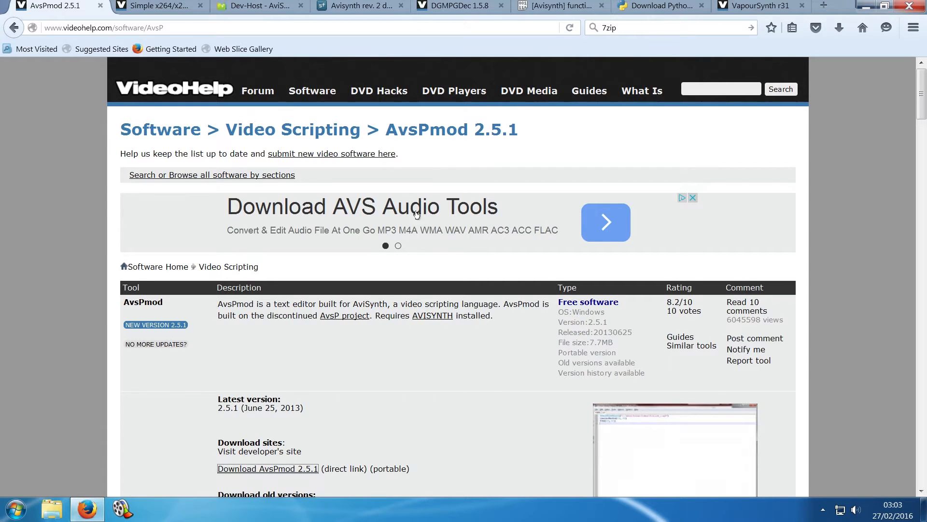
# Download AvsPmod 2.5.1 from its VideoHelp page and save AvsPmod_v2.5.1.zip.
pyautogui.scroll(-1, 343, 273)
pyautogui.scroll(-4, 342, 273)
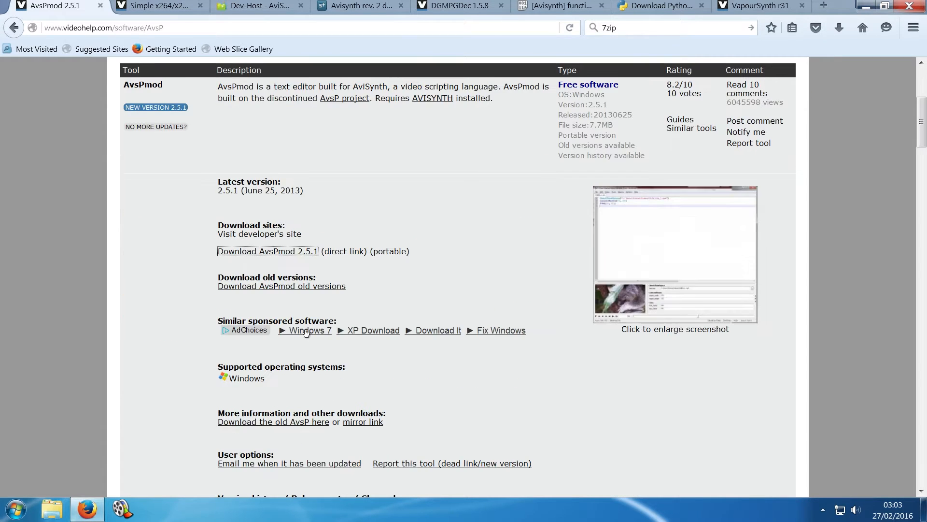
pyautogui.click(289, 253)
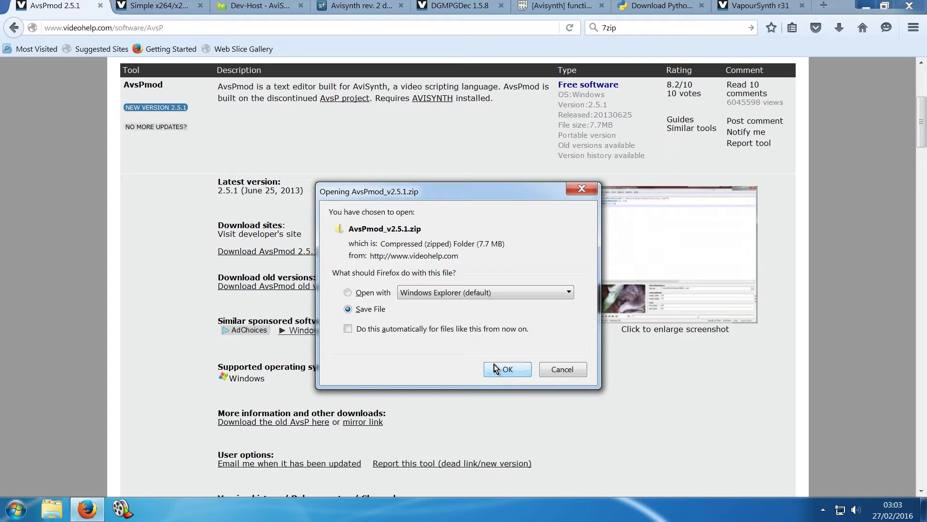
pyautogui.click(495, 369)
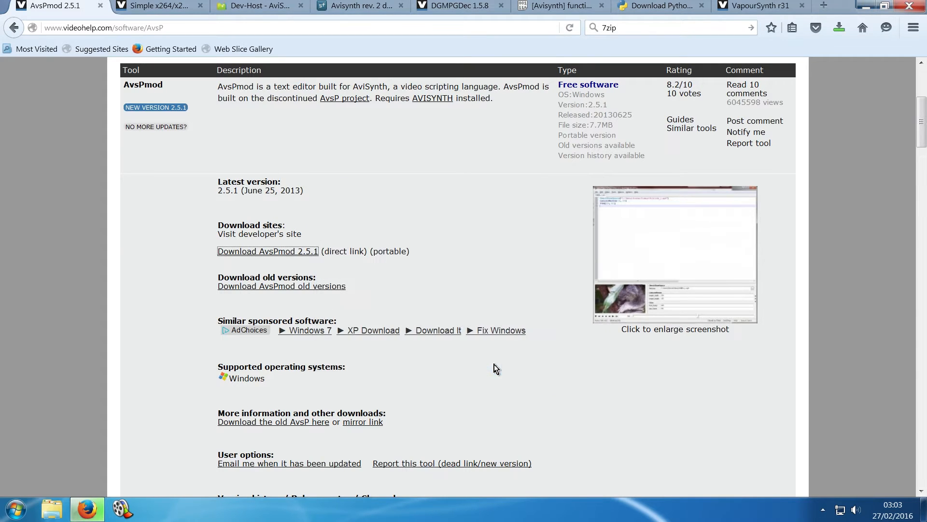
# Examine the Simple x264/x265 Launcher 2.66 page on VideoHelp and locate its direct download link.
pyautogui.click(164, 12)
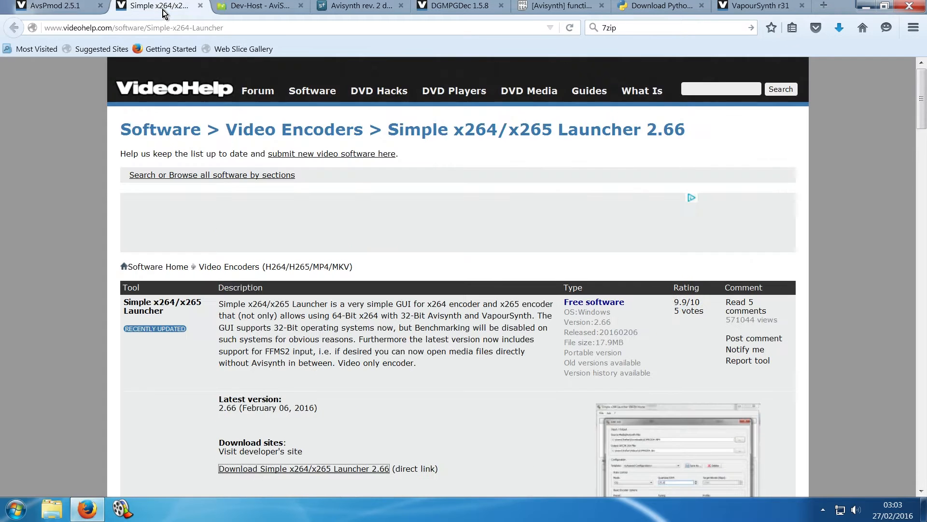
pyautogui.scroll(-3, 329, 300)
pyautogui.scroll(3, 326, 300)
pyautogui.scroll(-4, 478, 276)
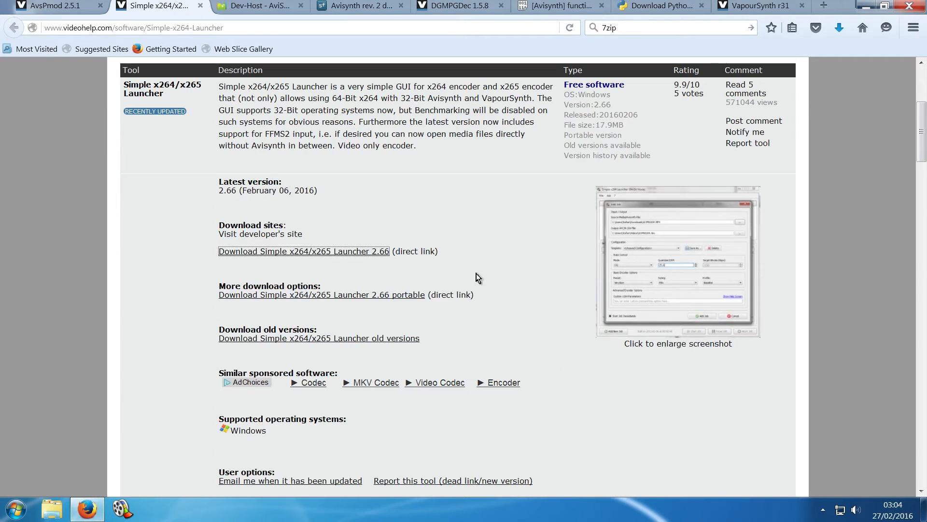
pyautogui.click(322, 252)
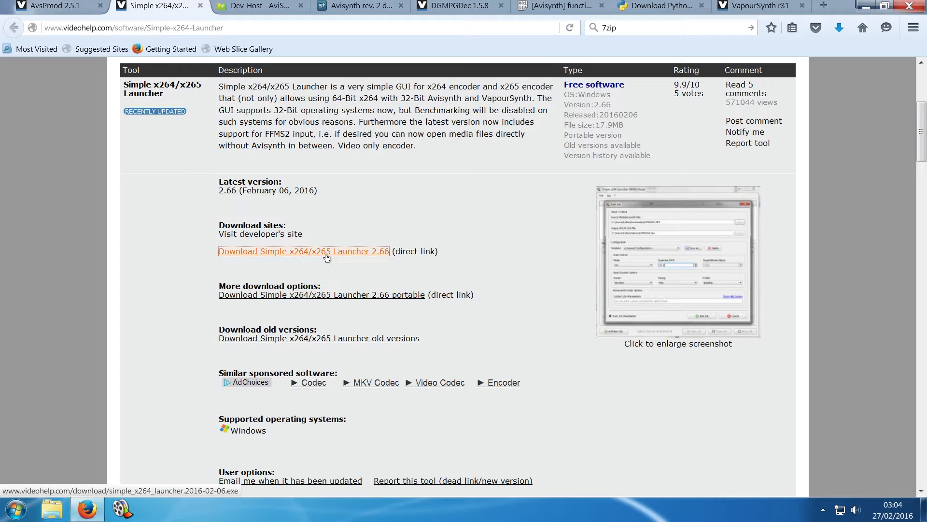
pyautogui.scroll(5, 377, 236)
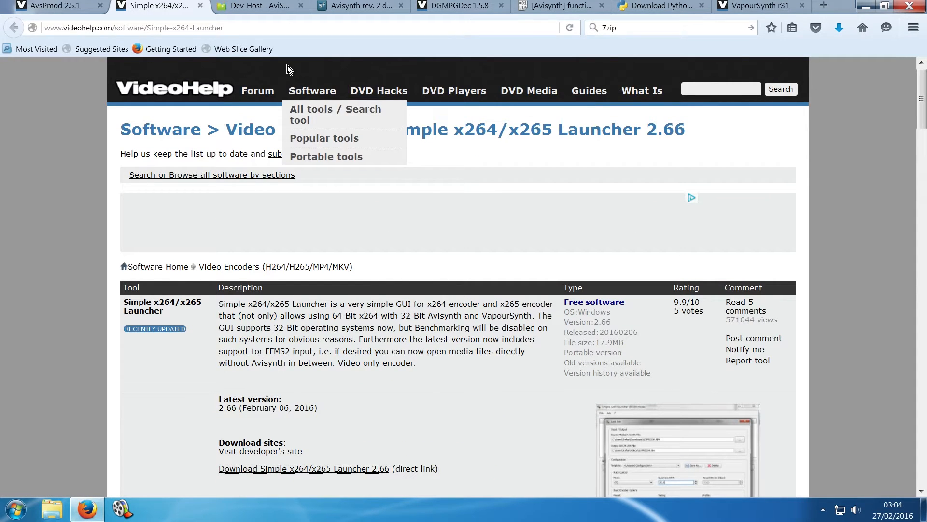
# Download AviSynth Plugins.rar from the Dev-Host page and save the file.
pyautogui.click(257, 9)
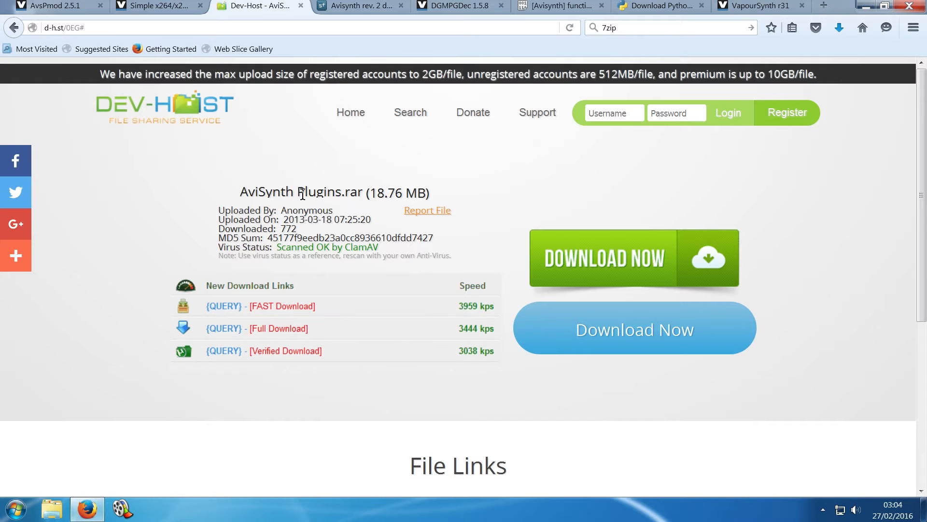
pyautogui.click(550, 329)
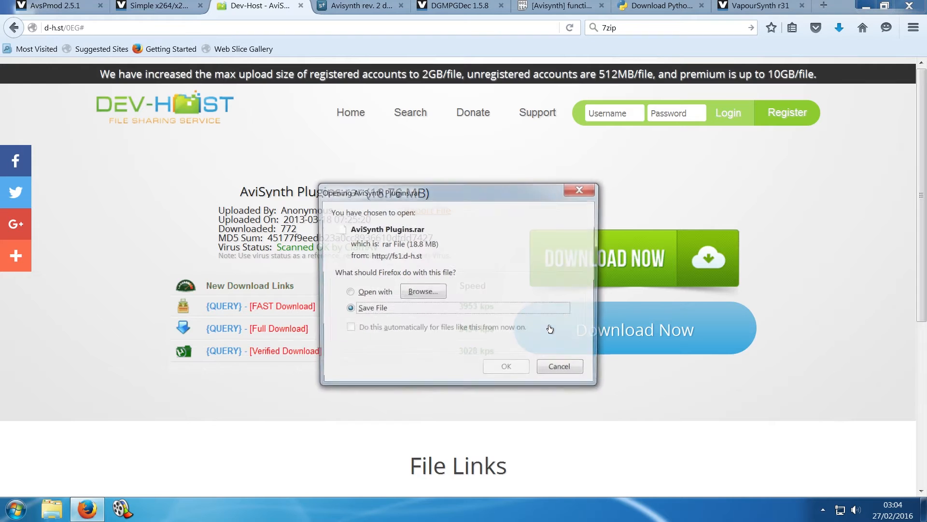
pyautogui.click(503, 367)
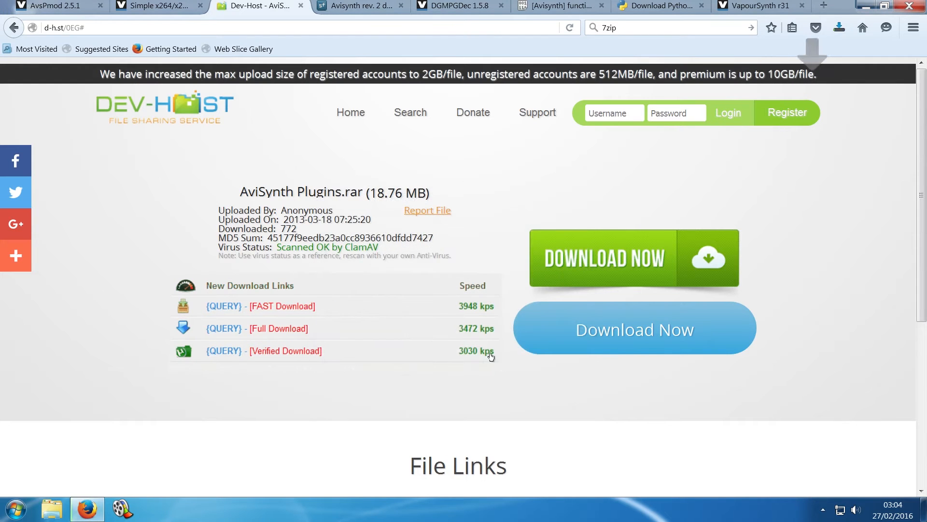
# View the Avisynth rev. 2 project page, and save dgmpgdec158.zip from the DGMPGDec 1.5.8 page on VideoHelp.
pyautogui.click(348, 10)
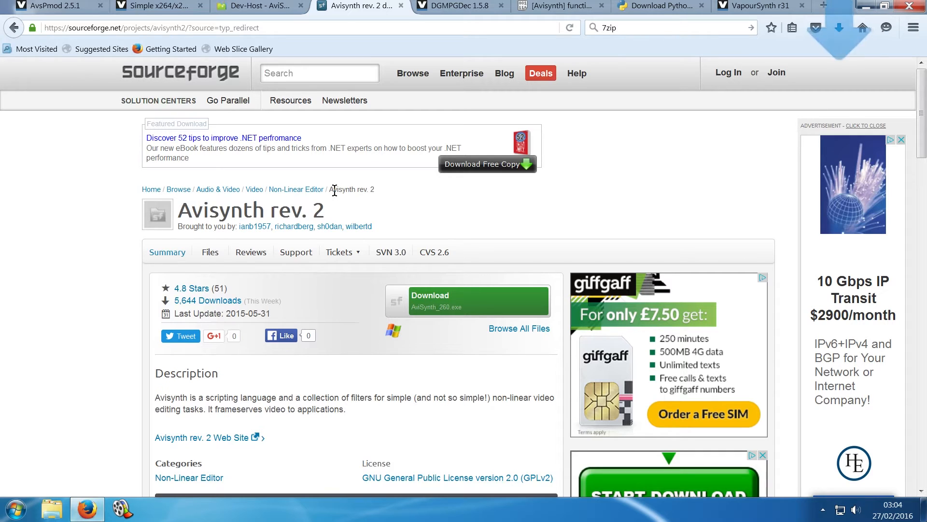
pyautogui.click(431, 10)
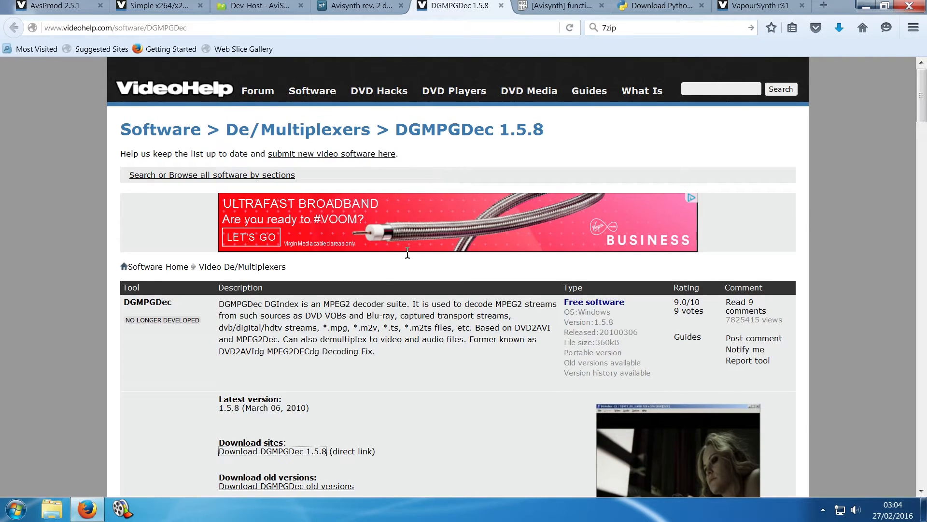
pyautogui.click(315, 453)
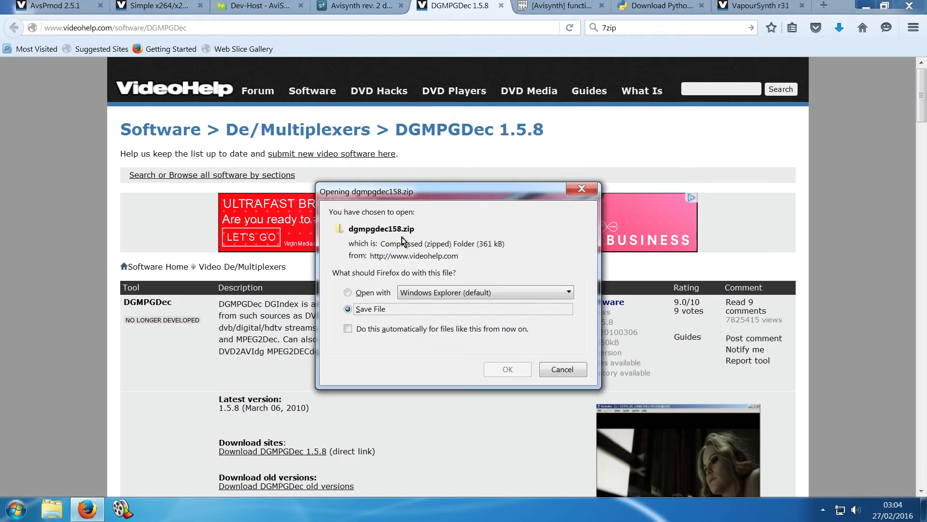
pyautogui.click(500, 372)
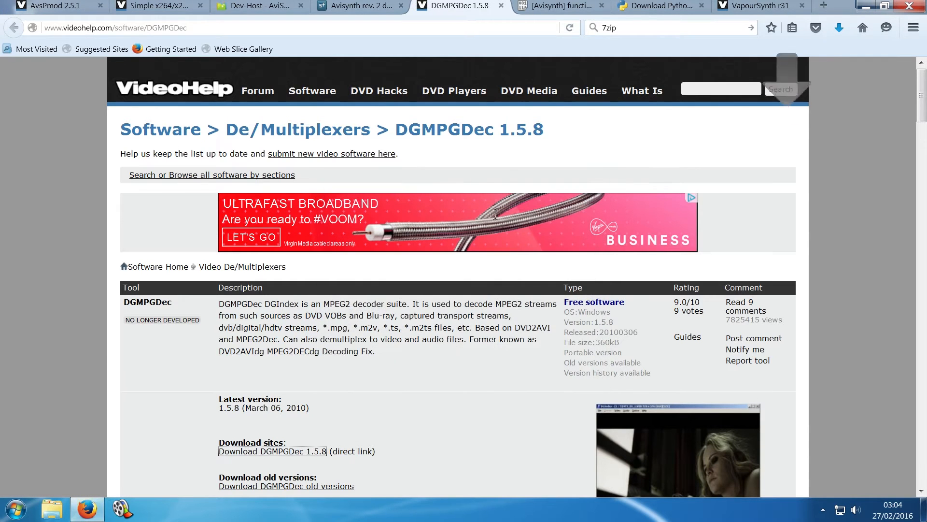
# Download the myFFInfo AviSynth function from its Pastebin page and save it as a text file.
pyautogui.click(549, 13)
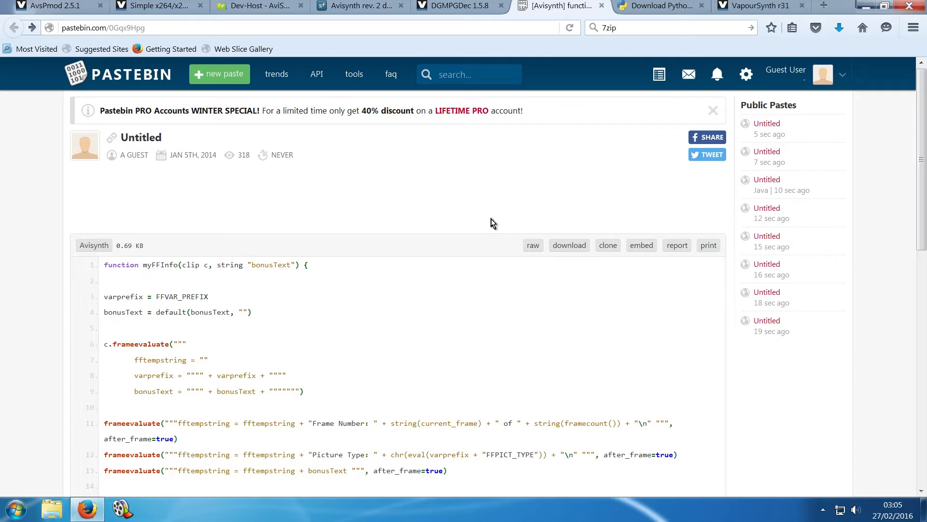
pyautogui.click(569, 250)
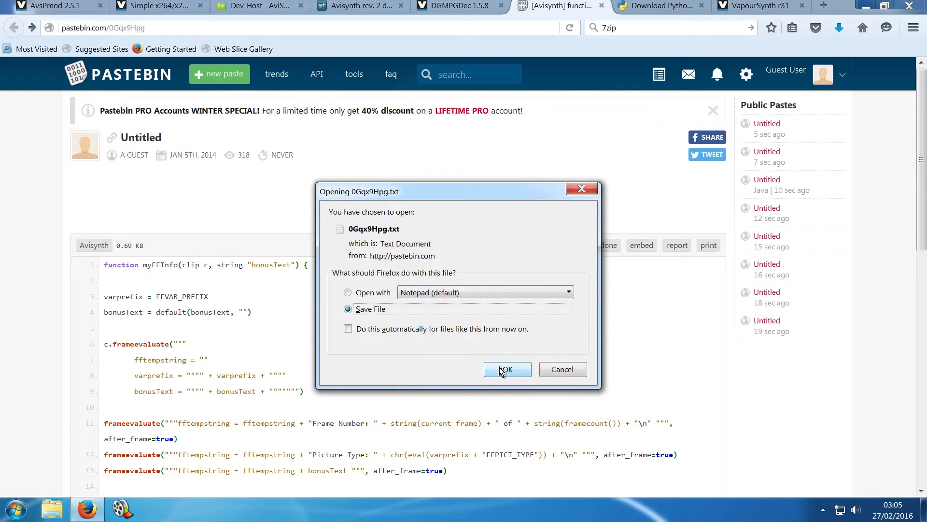
pyautogui.click(501, 371)
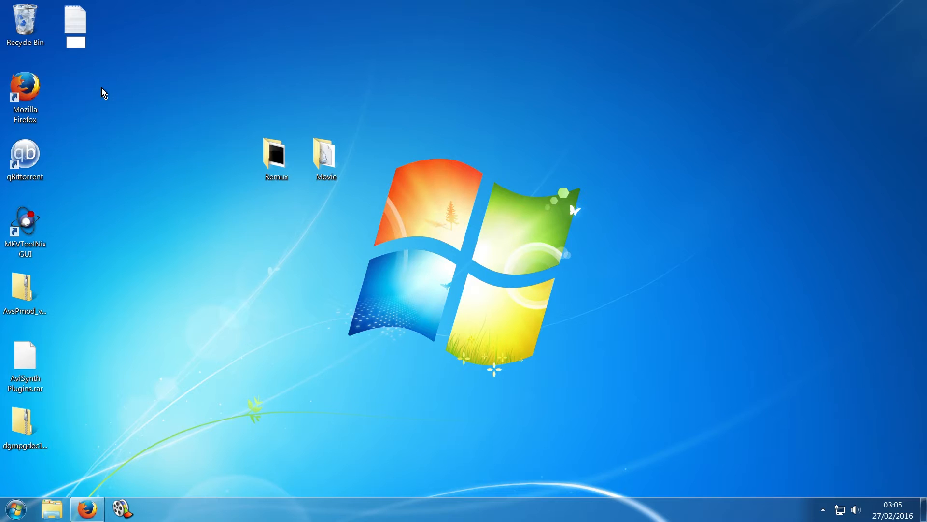
# Rename the downloaded Pastebin text file on the desktop as myffinfo.avsi and accept the extension change.
pyautogui.write('myffinof')
pyautogui.press('BackSpace')
pyautogui.press('BackSpace')
pyautogui.write('fo')
pyautogui.write('.avsi')
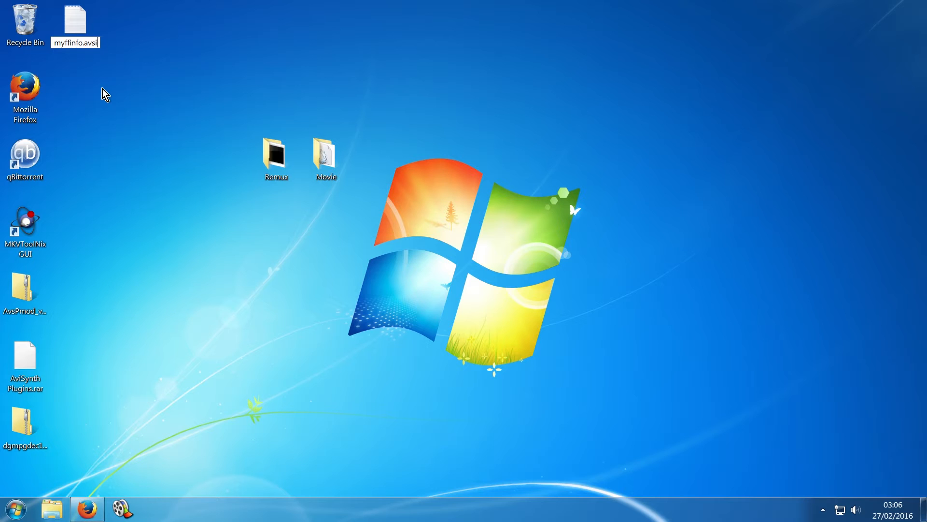
pyautogui.press('Return')
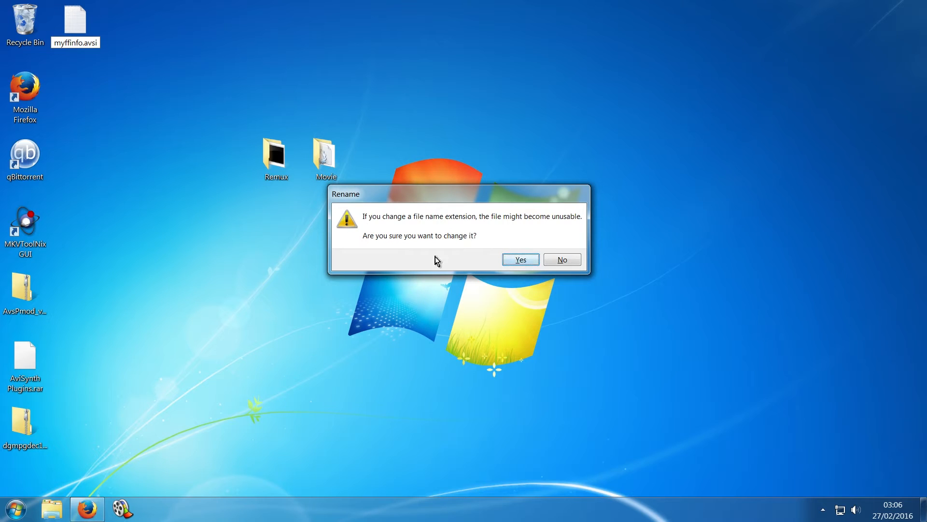
pyautogui.click(520, 261)
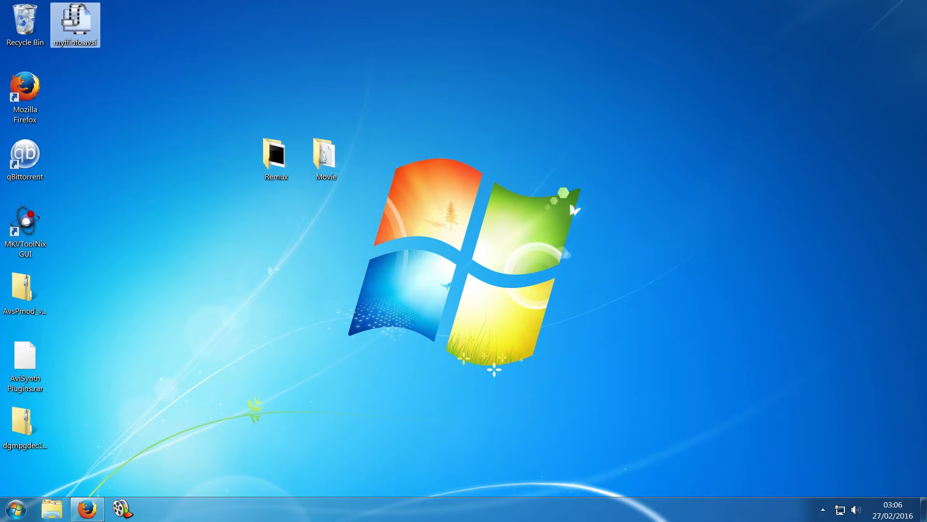
# Review the Python downloads page and the VapourSynth r31 page in Firefox.
pyautogui.click(101, 516)
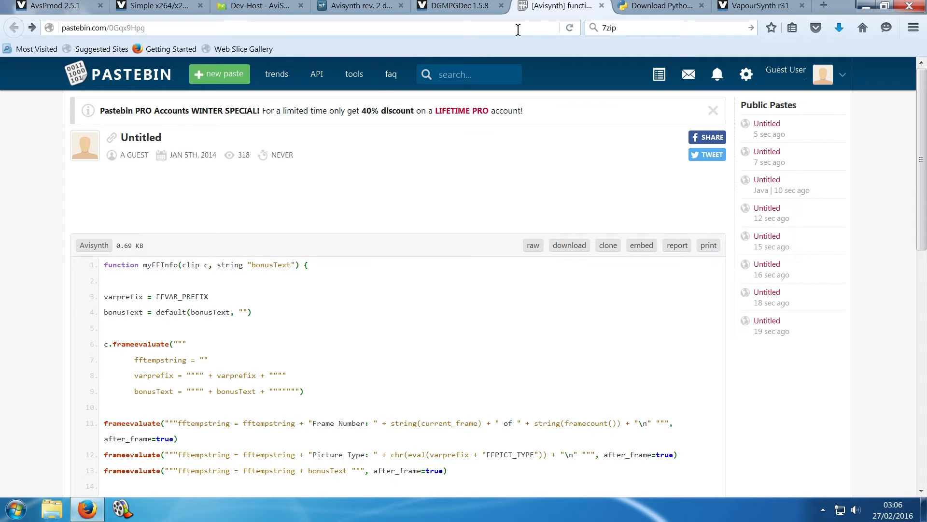
pyautogui.click(642, 8)
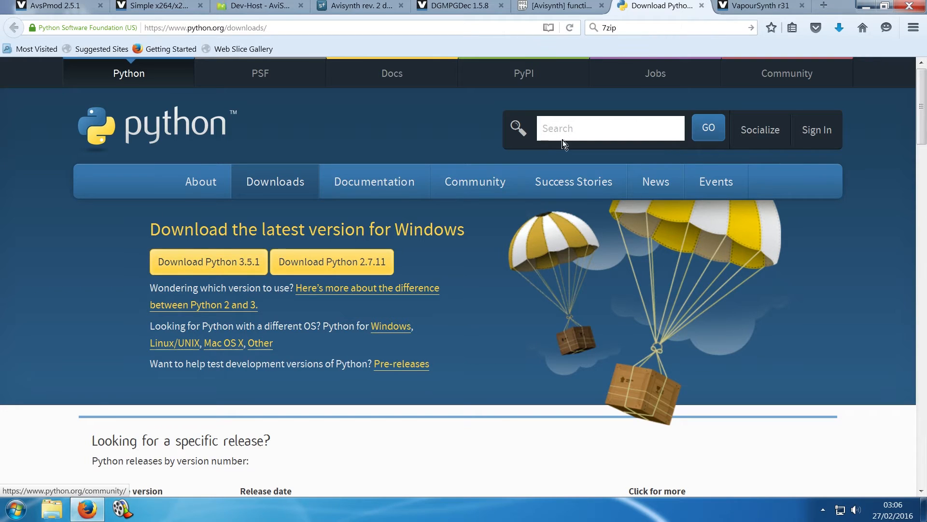
pyautogui.click(748, 9)
pyautogui.click(675, 7)
pyautogui.click(734, 9)
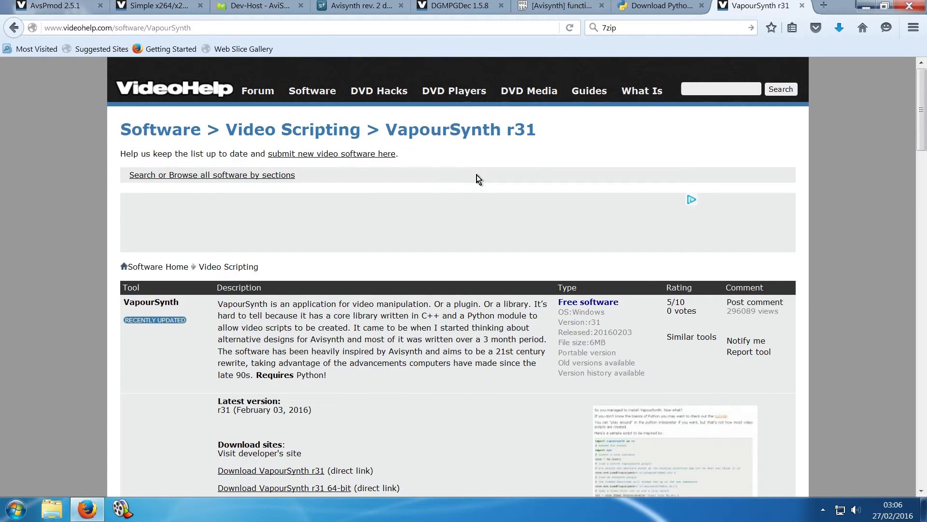
pyautogui.click(669, 9)
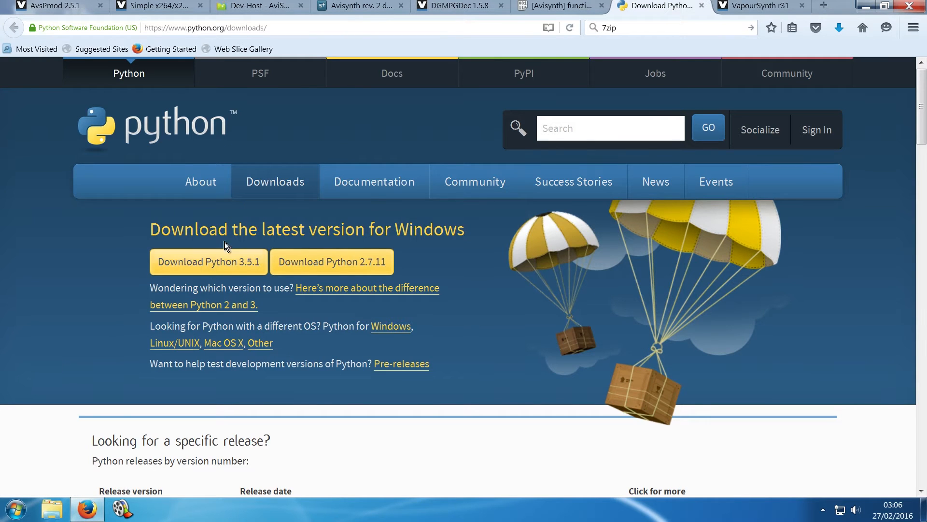
pyautogui.click(744, 9)
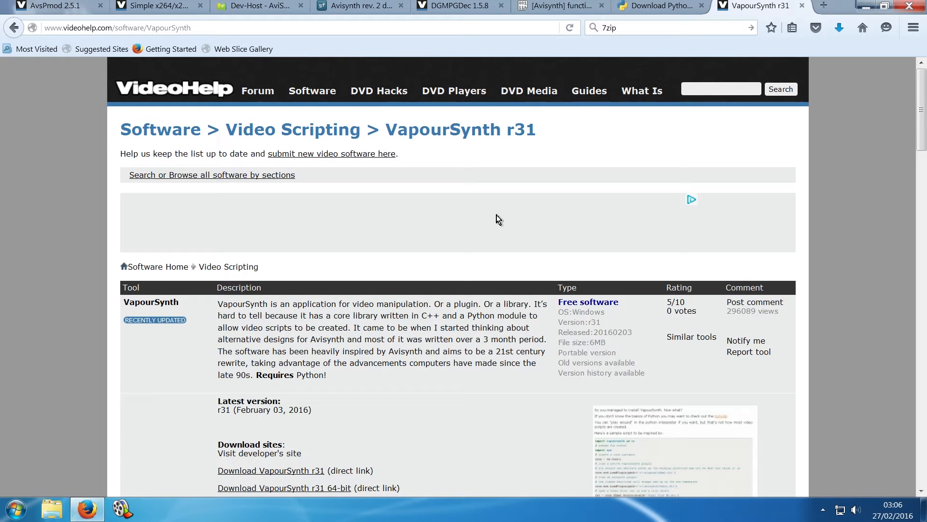
# Return to the desktop and extract the dgmpgdec158 zip archive into a dgmpgdec158 folder there.
pyautogui.moveTo(99, 512)
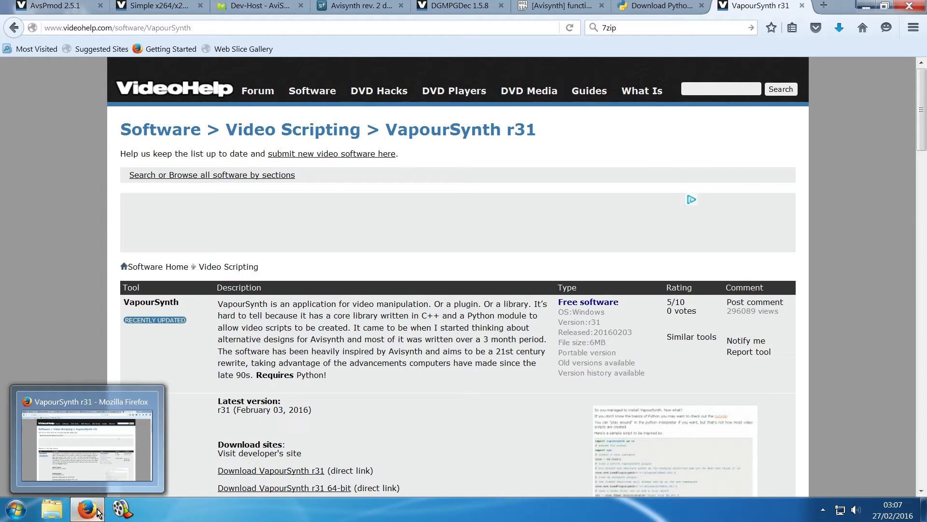
pyautogui.click(99, 512)
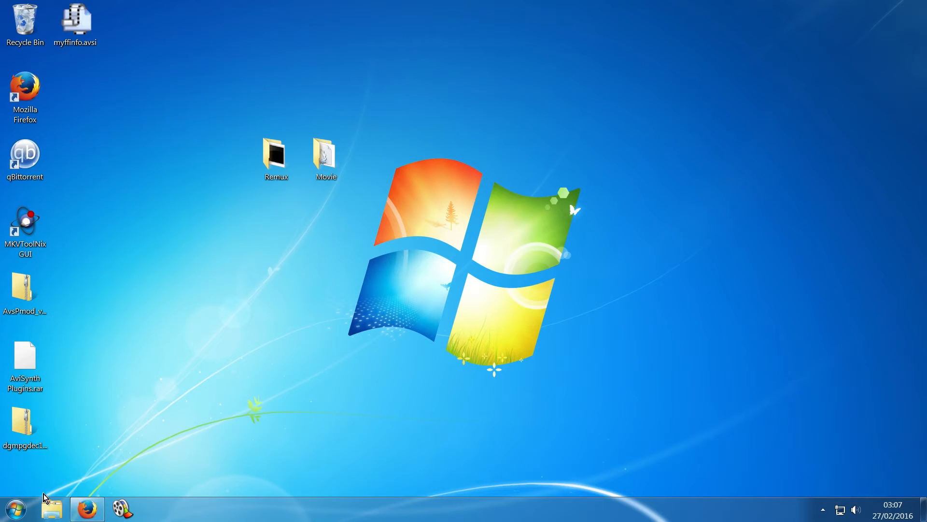
pyautogui.click(38, 426)
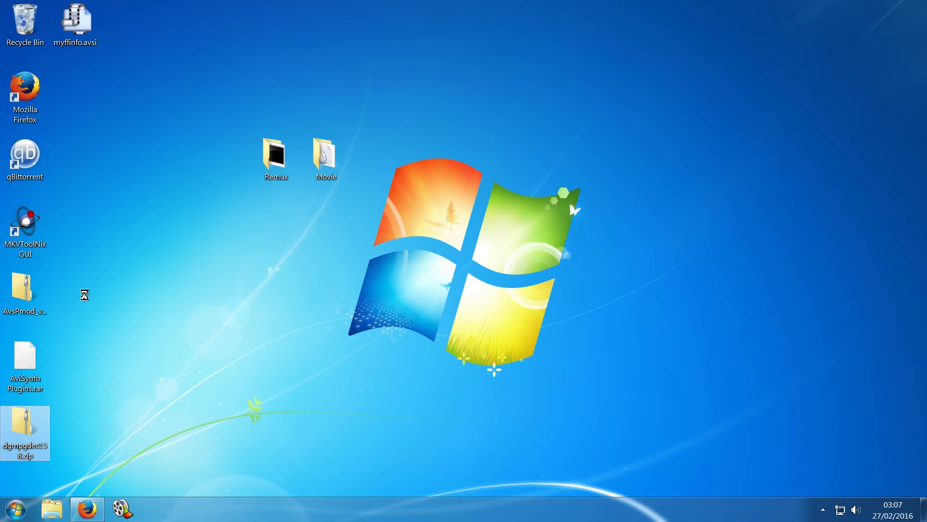
pyautogui.click(97, 262)
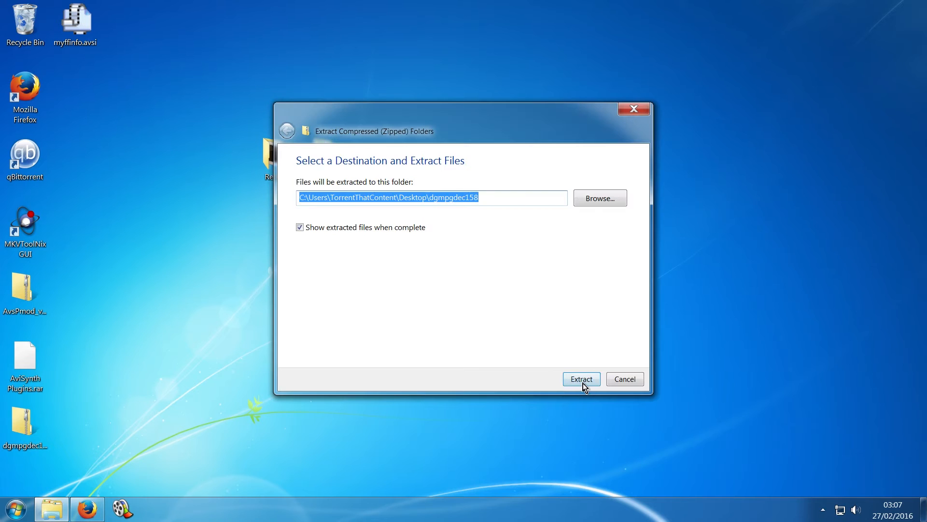
pyautogui.click(583, 383)
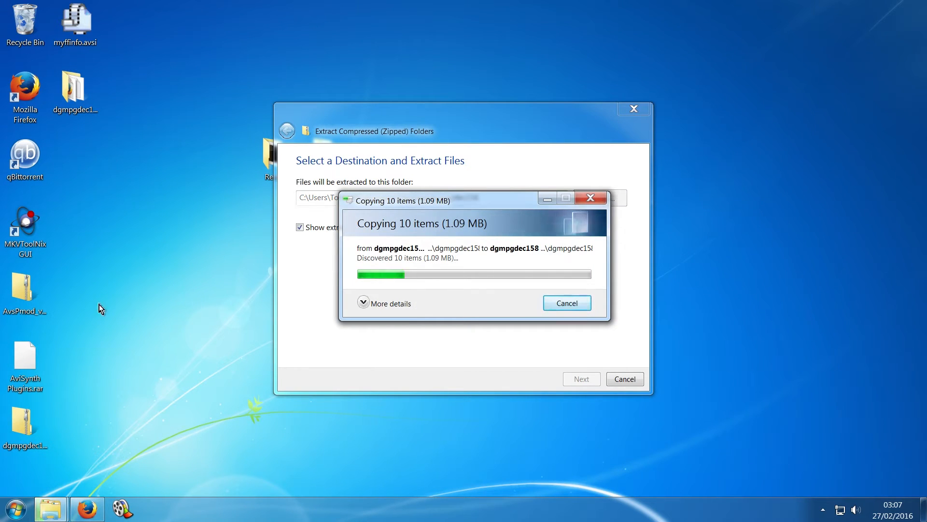
# Extract the AvsPmod_v2.5.1 zip archive into an AvsPmod_v2.5.1 folder on the desktop.
pyautogui.rightClick(42, 298)
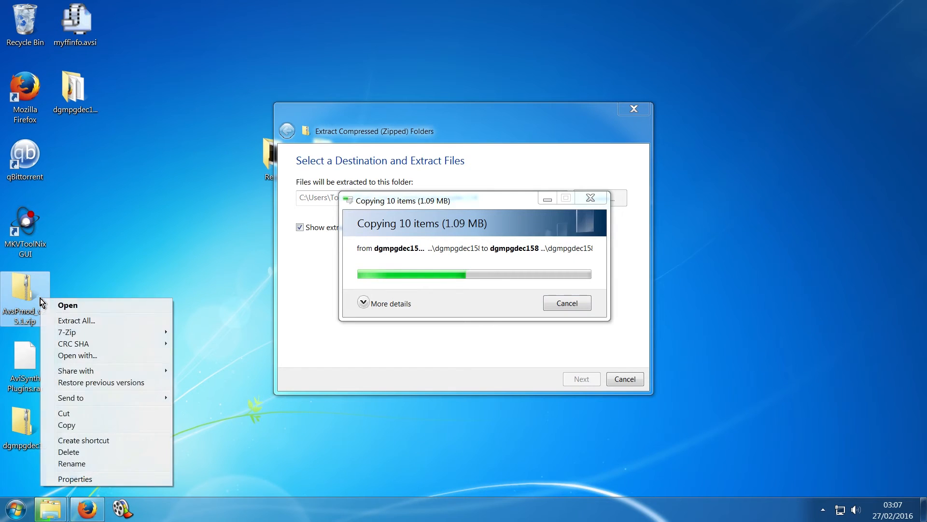
pyautogui.click(65, 320)
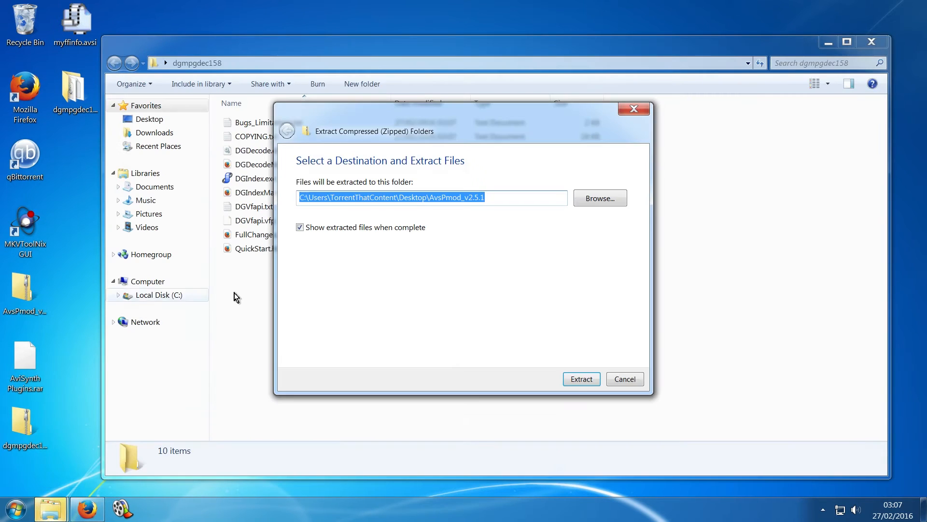
pyautogui.click(582, 378)
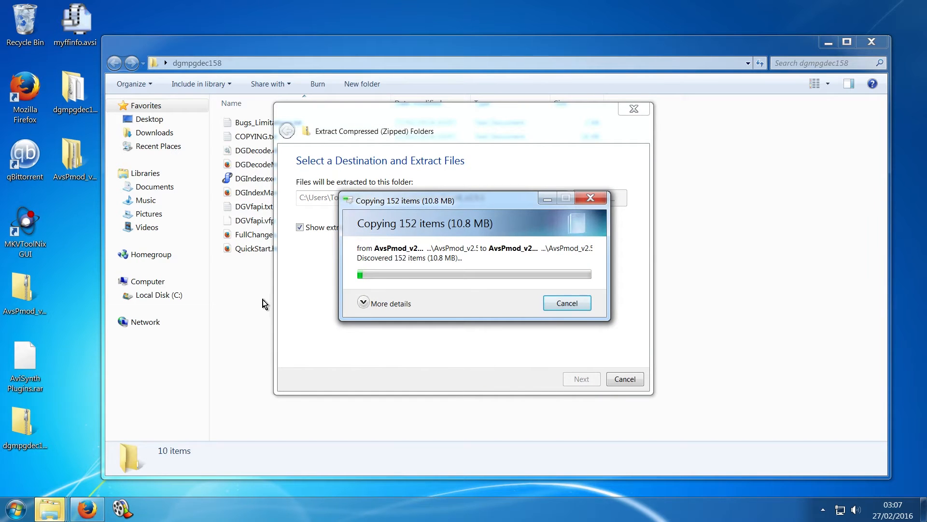
# Run DGIndex.exe from the dgmpgdec158 folder, set its iDCT algorithm to IEEE-1180 Reference and close the program.
pyautogui.click(256, 179)
pyautogui.doubleClick(253, 184)
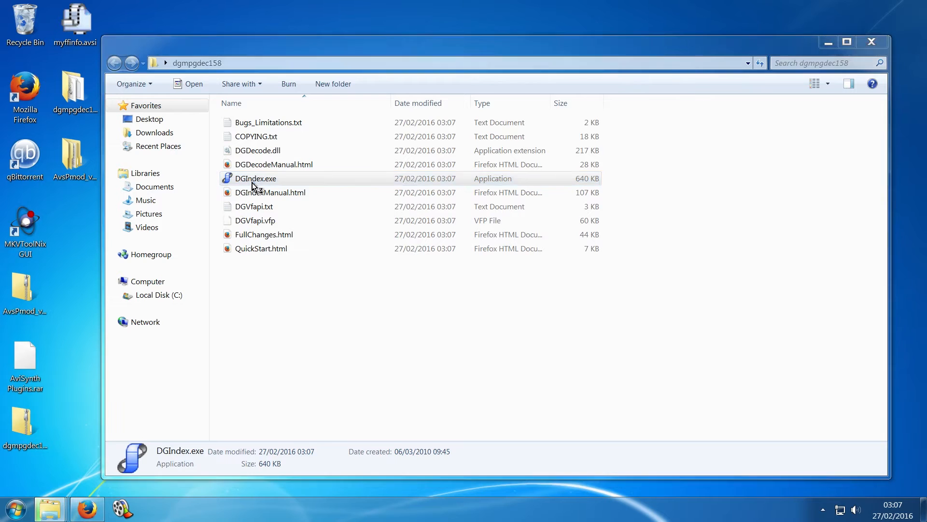
pyautogui.click(487, 268)
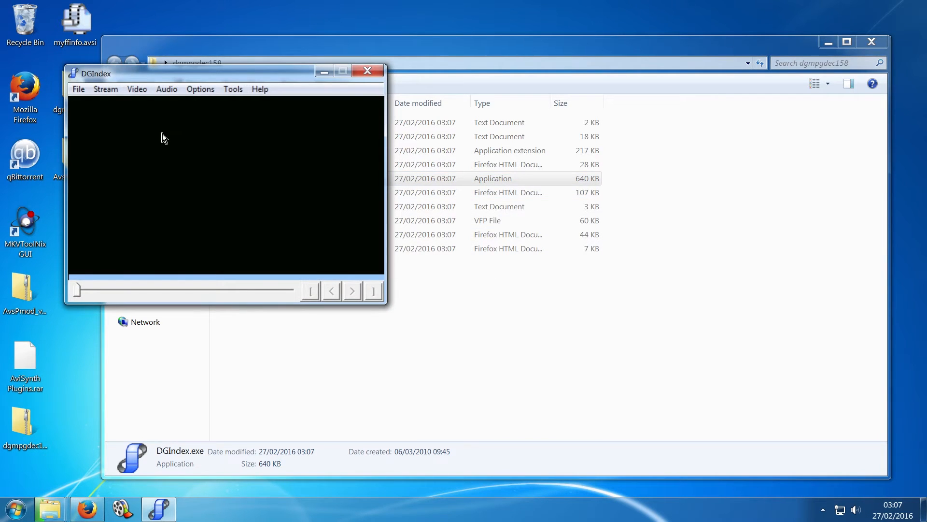
pyautogui.click(137, 90)
pyautogui.moveTo(148, 105)
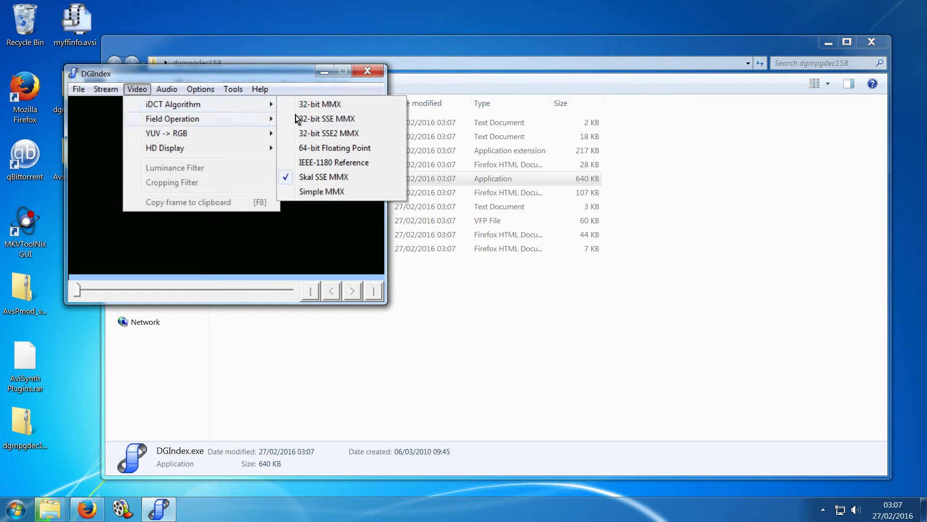
pyautogui.click(372, 167)
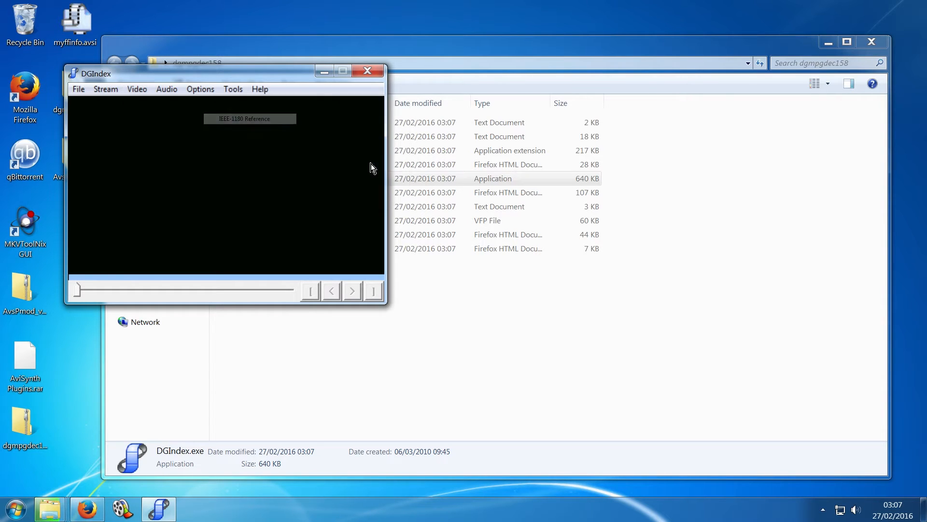
pyautogui.click(370, 71)
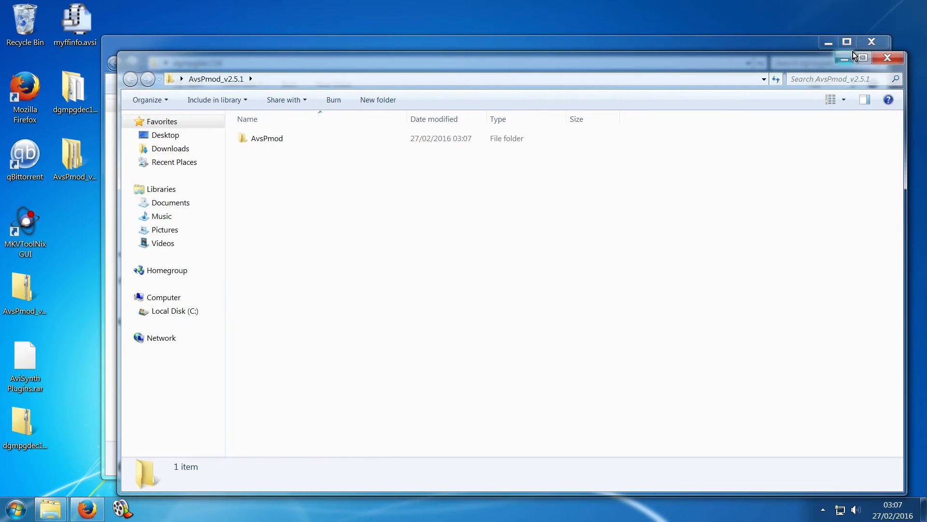
# Close both open folder windows and rearrange the extracted dgmpgdec158 and AvsPmod folders and their zip archives on the desktop.
pyautogui.click(872, 41)
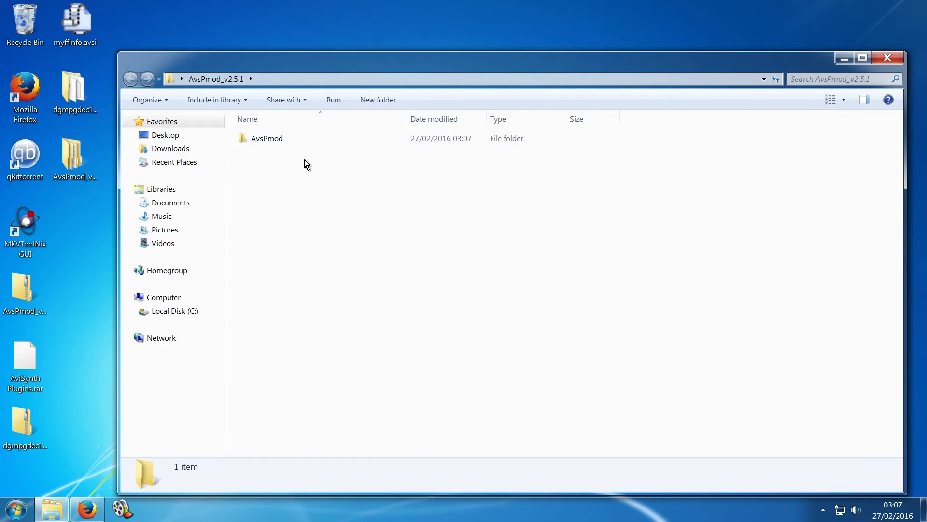
pyautogui.click(888, 57)
pyautogui.moveTo(95, 93); pyautogui.dragTo(248, 28)
pyautogui.moveTo(87, 182); pyautogui.dragTo(276, 48)
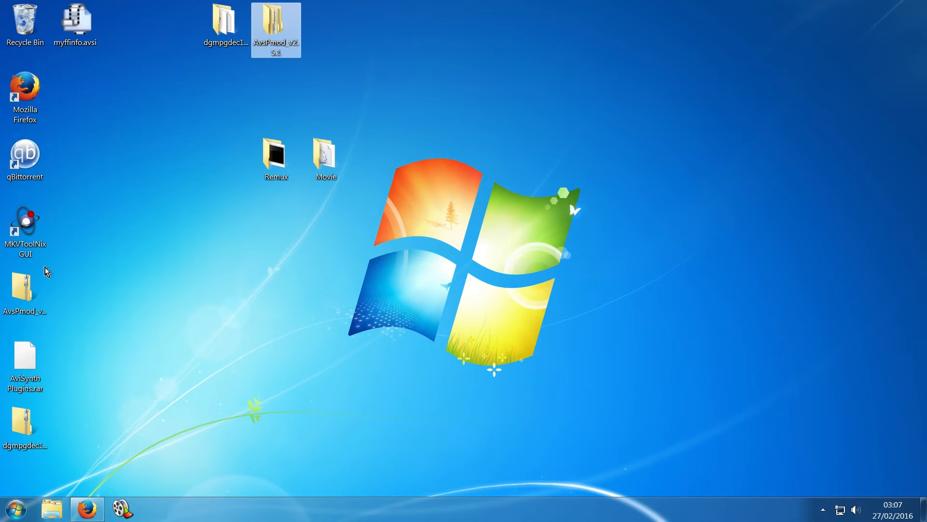
pyautogui.moveTo(42, 289); pyautogui.dragTo(145, 291)
pyautogui.moveTo(24, 425); pyautogui.dragTo(127, 359)
# Open AviSynth Plugins.rar in 7-Zip, extract its AviSynth Plugins folder to the desktop and close the archive.
pyautogui.click(27, 373)
pyautogui.rightClick(27, 373)
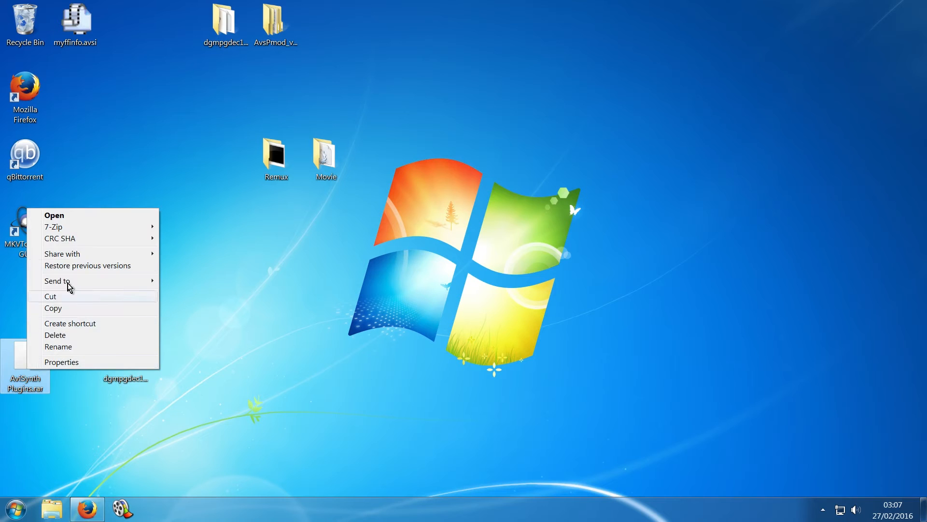
pyautogui.moveTo(92, 227)
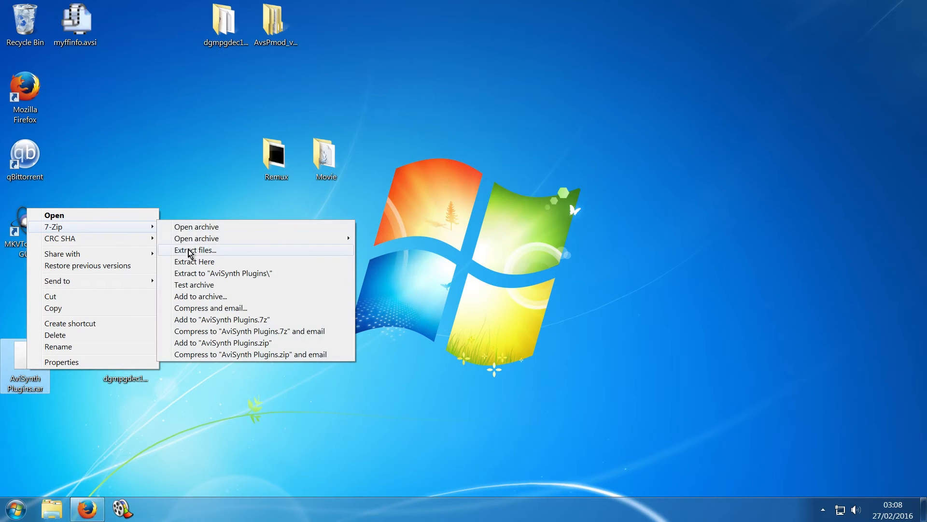
pyautogui.click(188, 227)
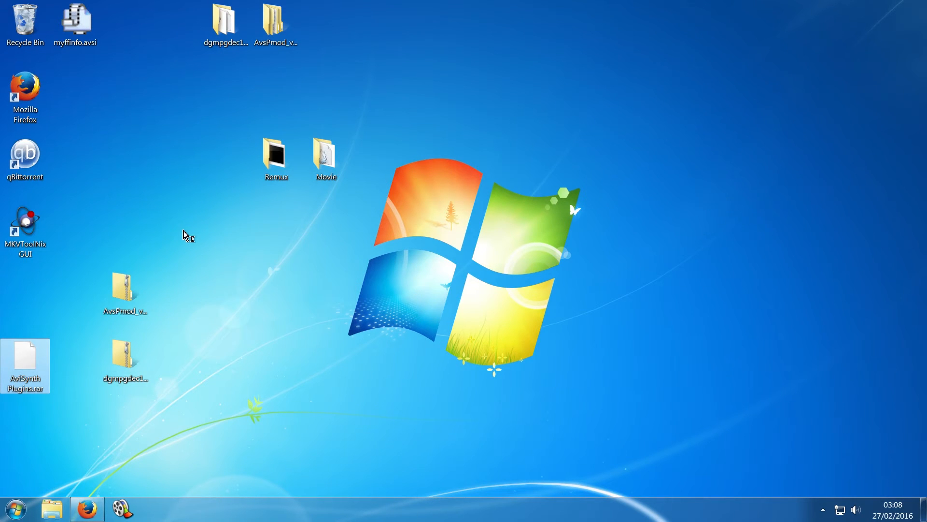
pyautogui.click(74, 129)
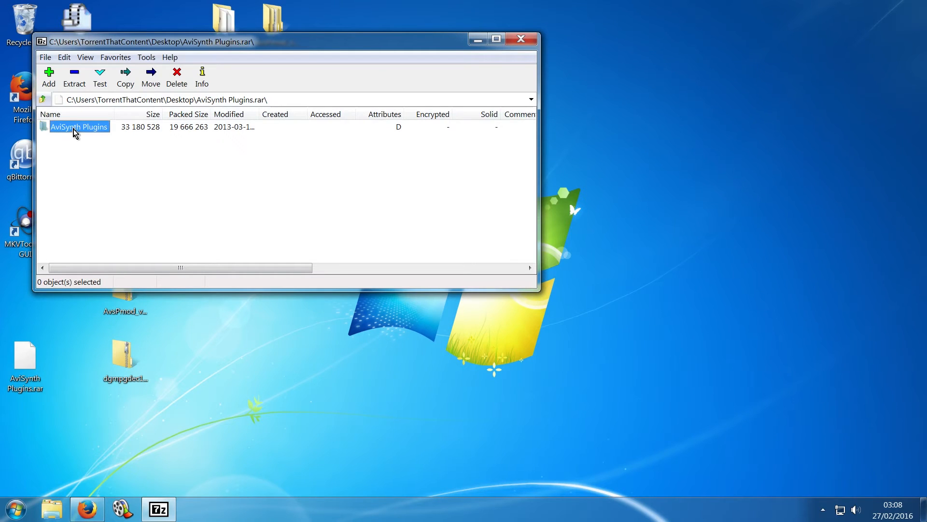
pyautogui.moveTo(33, 280); pyautogui.dragTo(16, 297)
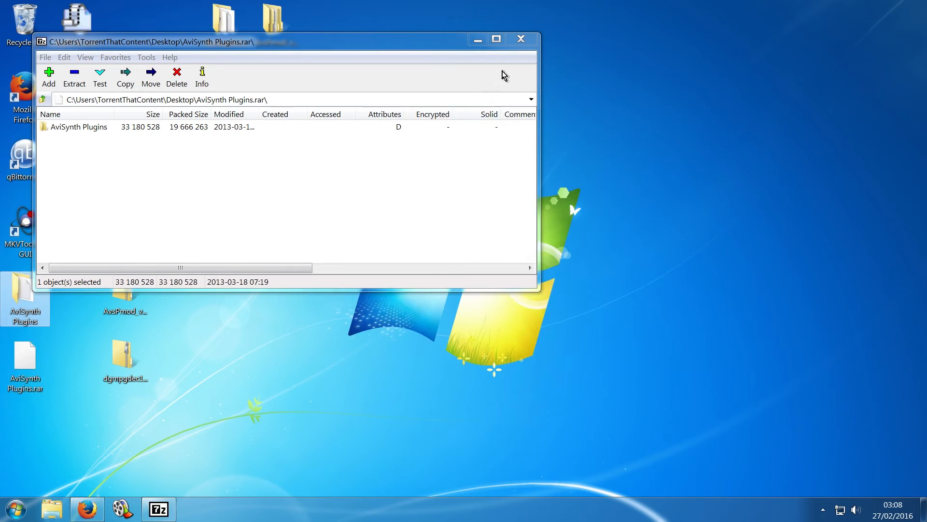
pyautogui.click(522, 43)
# Send the AvsPmod, dgmpgdec158 and AviSynth Plugins archives to the Recycle Bin and reposition the AviSynth Plugins folder on the desktop.
pyautogui.moveTo(25, 290); pyautogui.dragTo(329, 80)
pyautogui.moveTo(19, 273); pyautogui.dragTo(167, 389)
pyautogui.moveTo(134, 296); pyautogui.dragTo(27, 24)
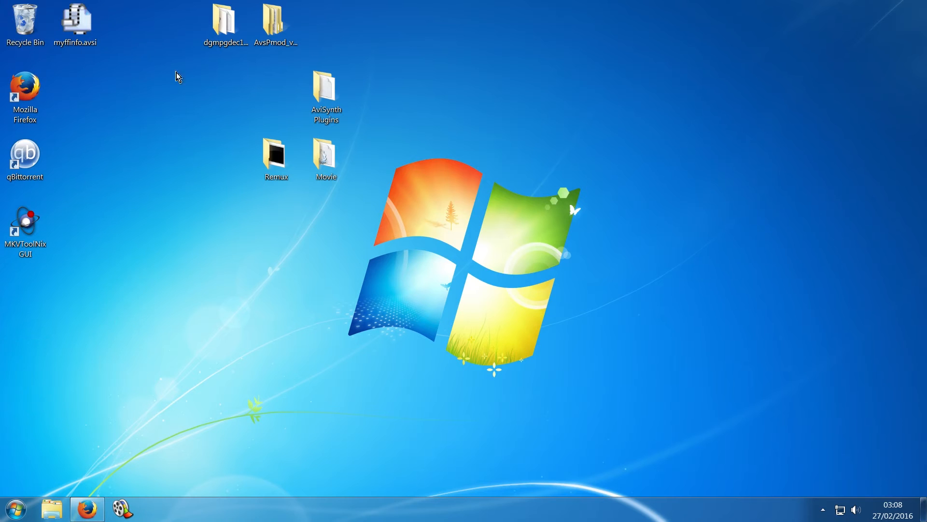
pyautogui.moveTo(318, 88); pyautogui.dragTo(127, 291)
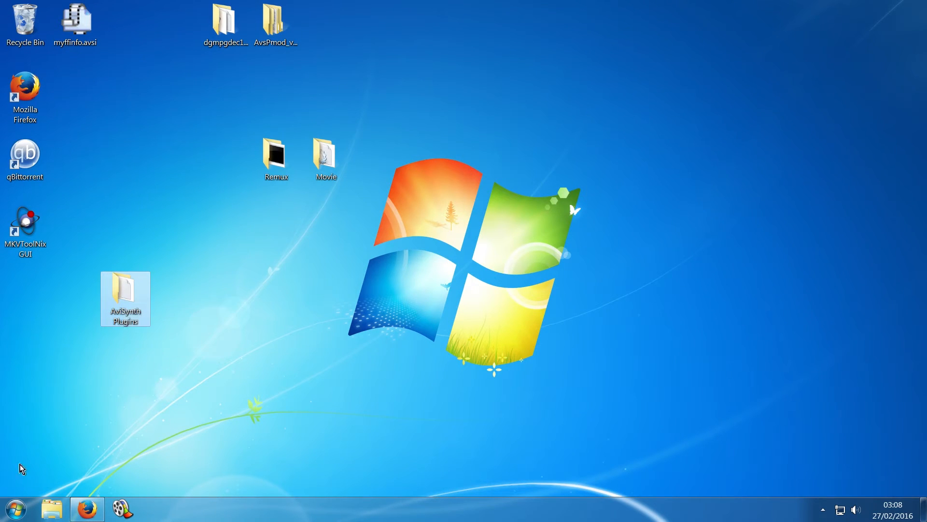
# Open the C:\Program Files (x86)\AviSynth\plugins folder in a window that leaves the desktop's AviSynth Plugins folder uncovered.
pyautogui.click(16, 509)
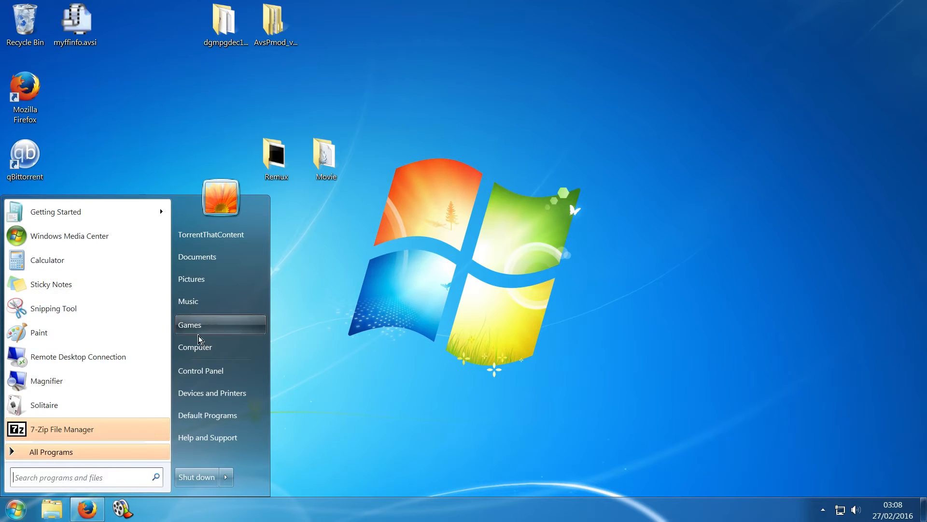
pyautogui.click(198, 344)
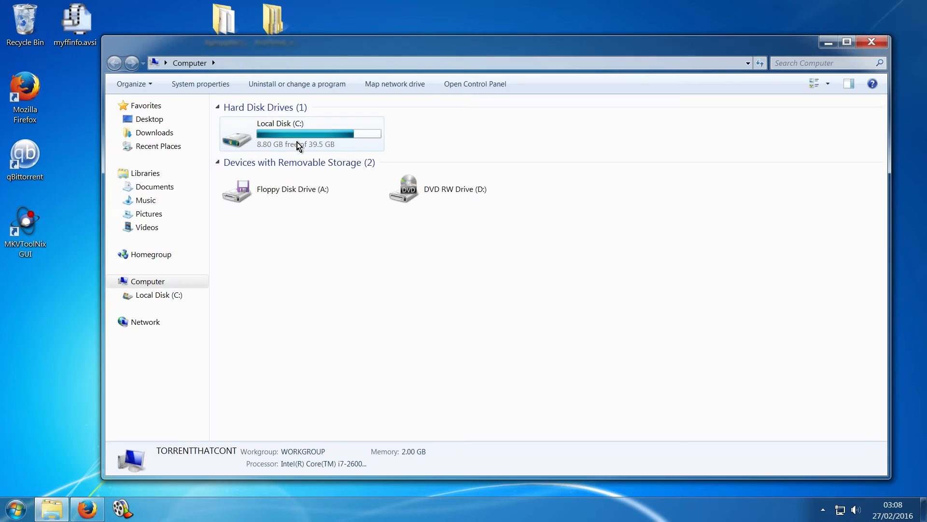
pyautogui.click(298, 141)
pyautogui.press('Return')
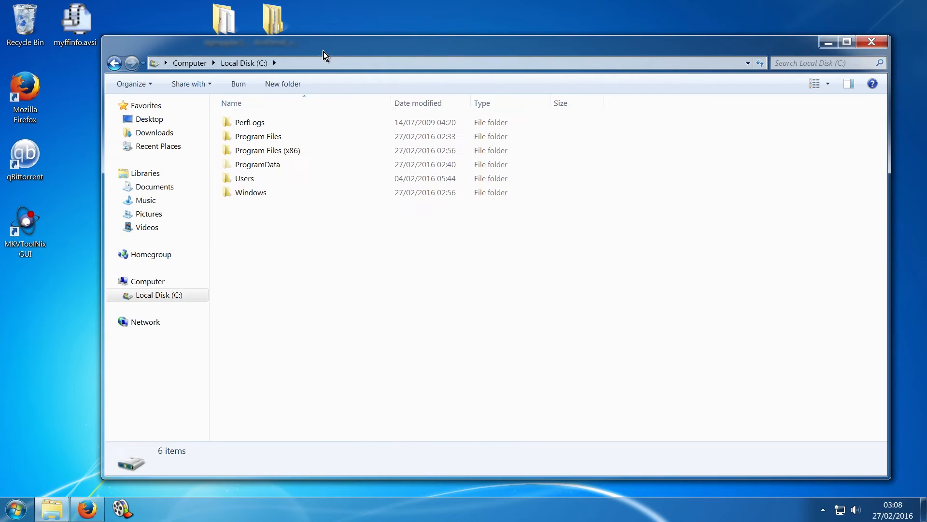
pyautogui.moveTo(325, 54); pyautogui.dragTo(382, 45)
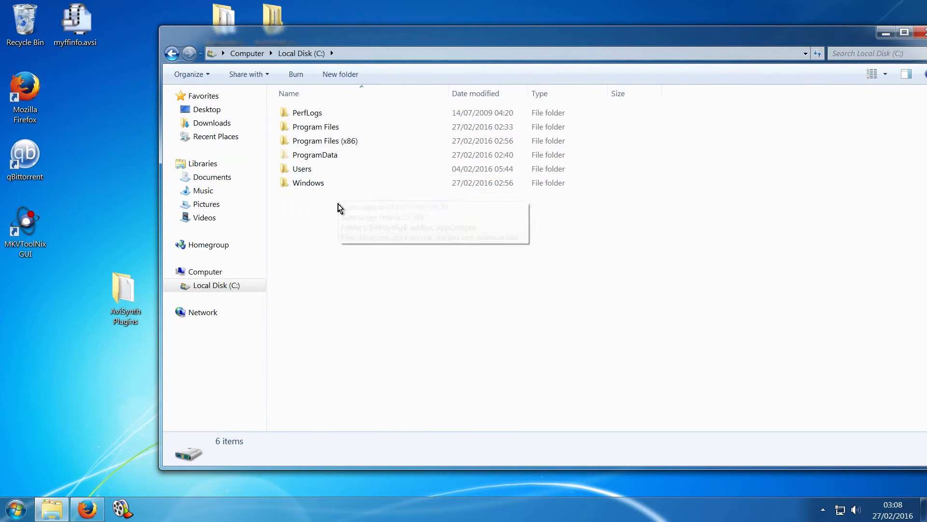
pyautogui.click(332, 143)
pyautogui.doubleClick(333, 143)
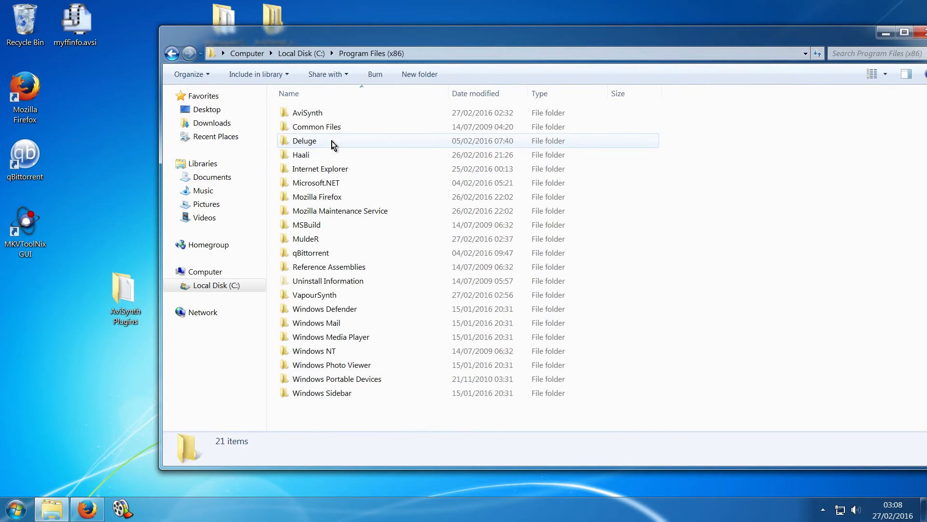
pyautogui.doubleClick(313, 113)
pyautogui.doubleClick(310, 154)
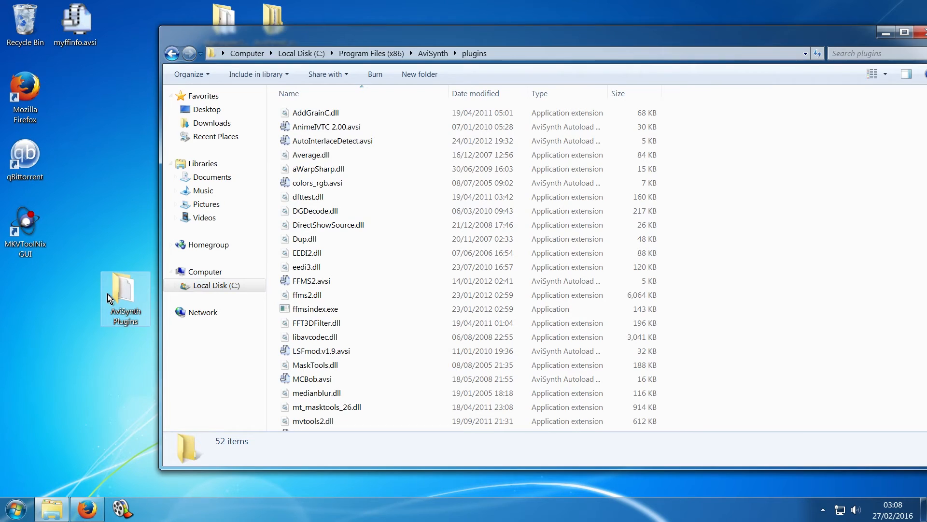
# Copy all files from the plugins subfolder of the desktop's AviSynth Plugins folder.
pyautogui.doubleClick(112, 298)
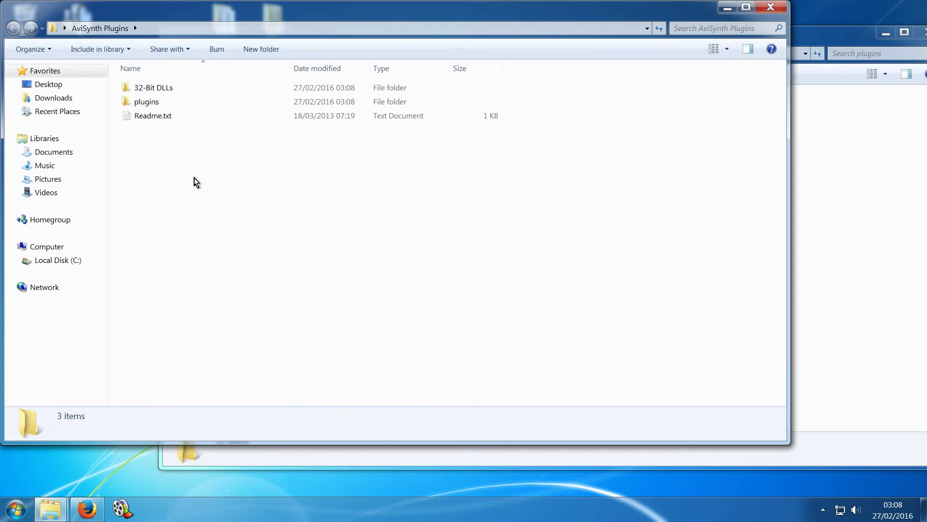
pyautogui.doubleClick(151, 102)
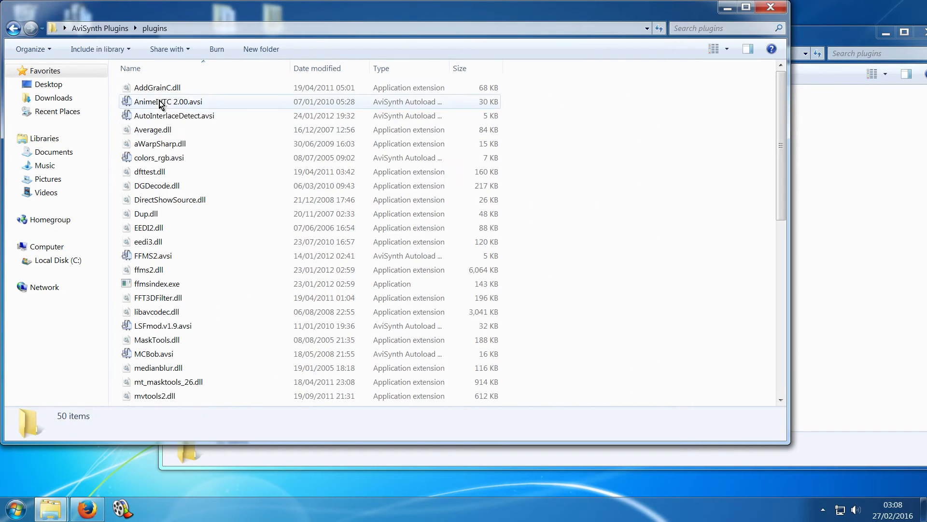
pyautogui.moveTo(534, 86); pyautogui.dragTo(200, 396)
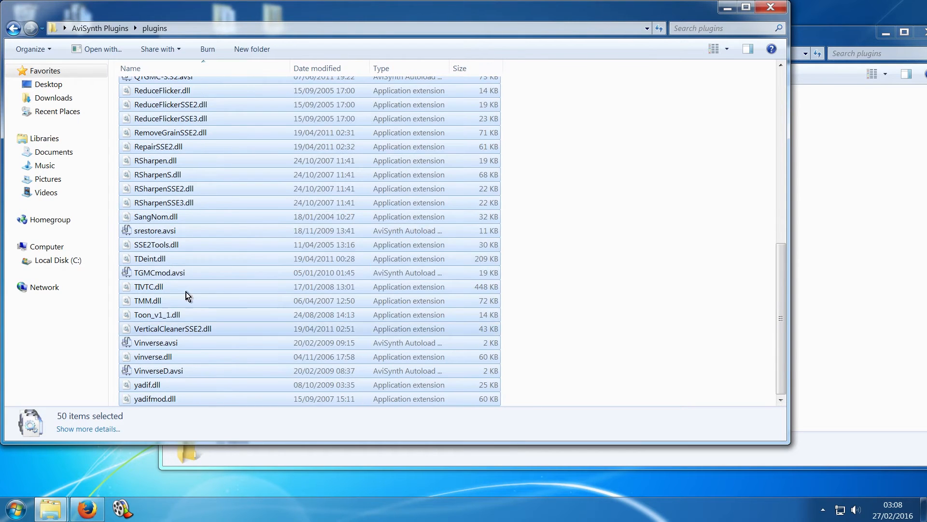
pyautogui.rightClick(166, 235)
pyautogui.click(189, 311)
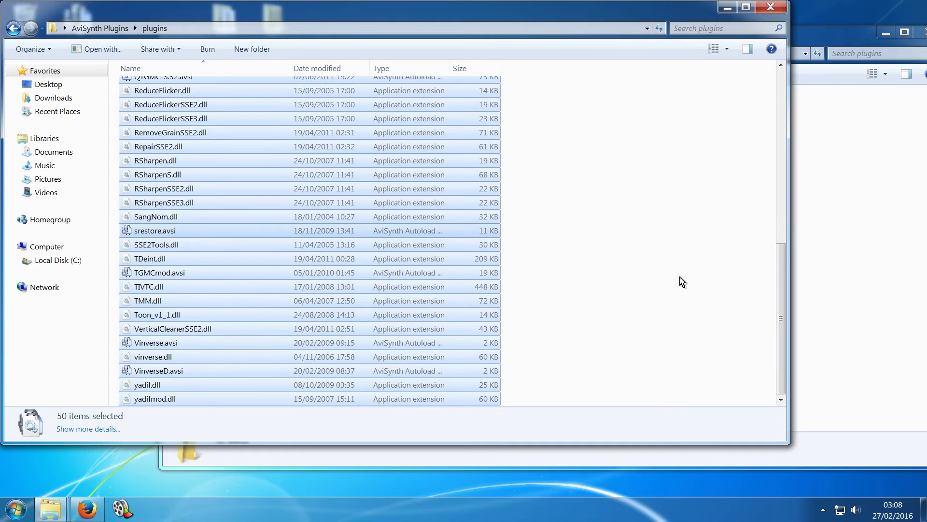
# Paste the copied files into Program Files (x86)\AviSynth\plugins, replacing the existing files for all conflicts.
pyautogui.click(830, 222)
pyautogui.rightClick(742, 167)
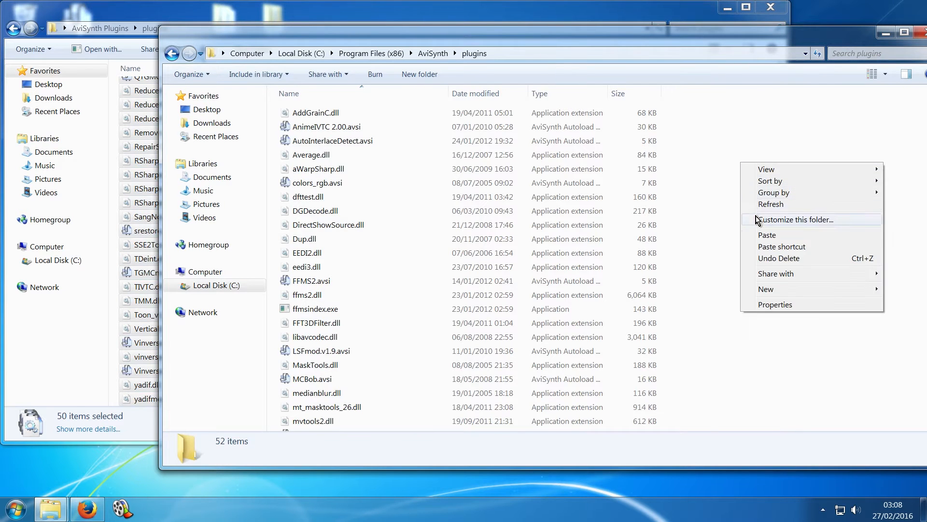
pyautogui.click(764, 237)
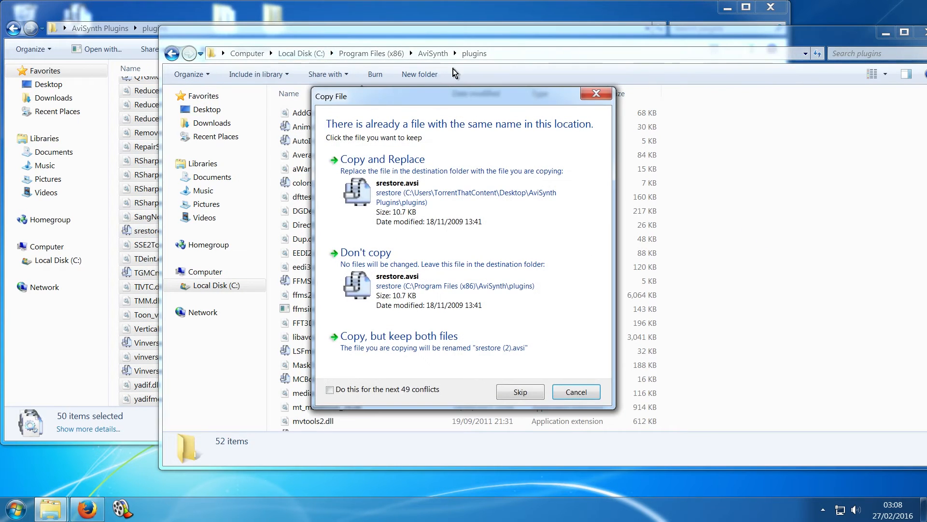
pyautogui.click(332, 389)
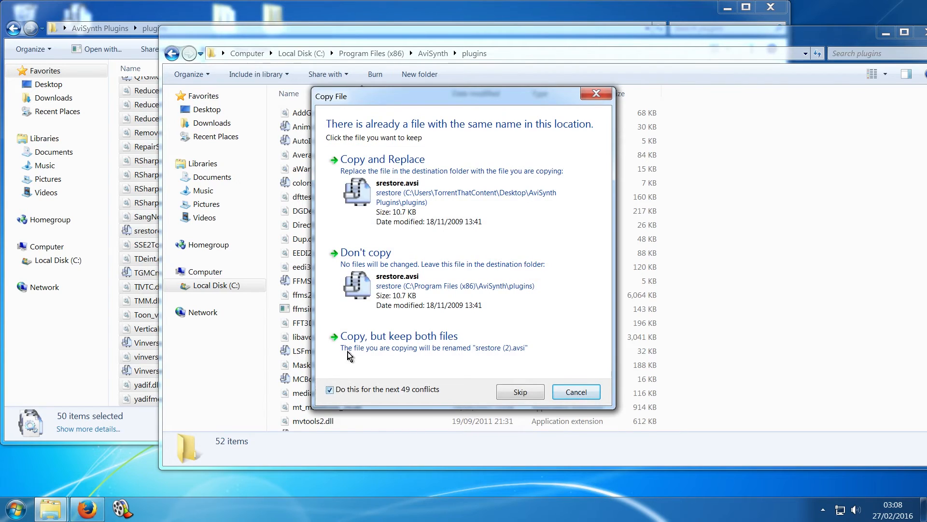
pyautogui.click(376, 203)
pyautogui.click(448, 288)
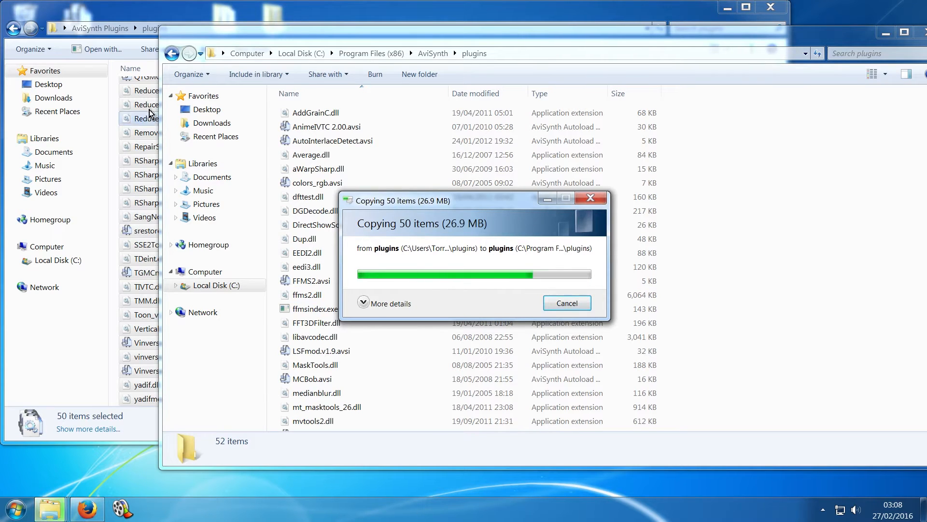
# Go back to the desktop's AviSynth Plugins folder and open its 32-Bit DLLs subfolder.
pyautogui.click(132, 103)
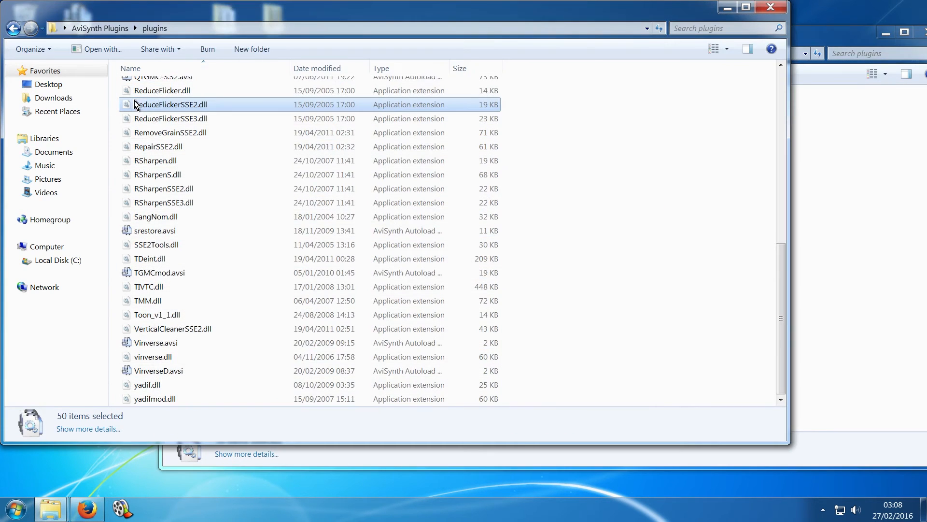
pyautogui.click(120, 31)
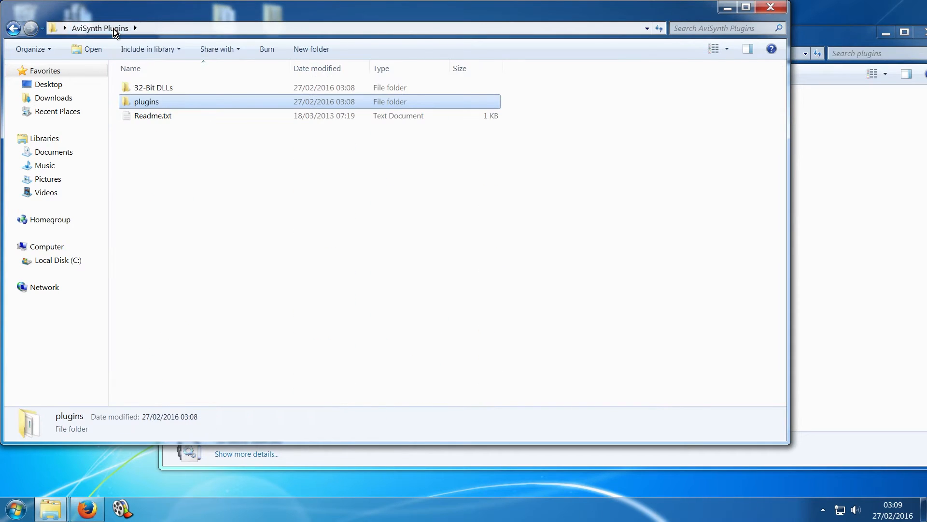
pyautogui.doubleClick(148, 88)
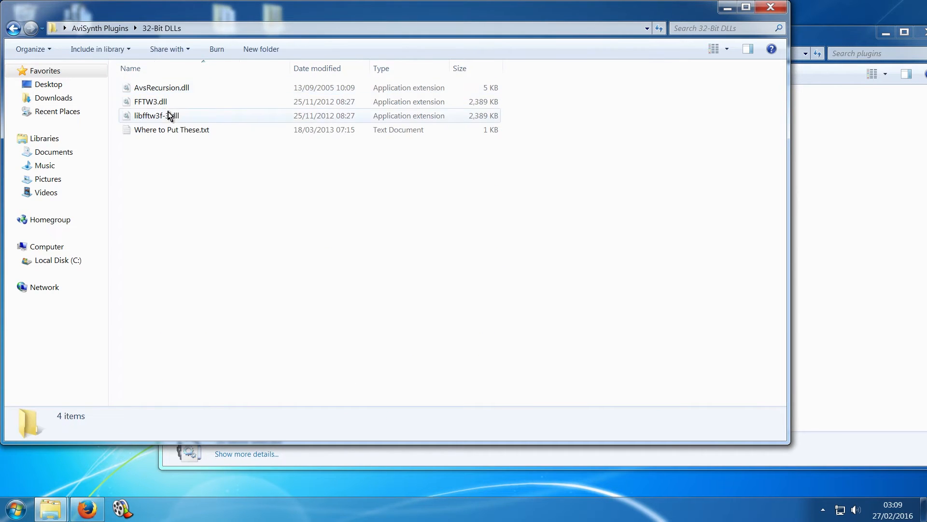
# Copy the desktop's myffinfo.avsi into the AviSynth plugins folder, replacing the existing file, and send the desktop copy to the Recycle Bin.
pyautogui.moveTo(200, 13); pyautogui.dragTo(196, 146)
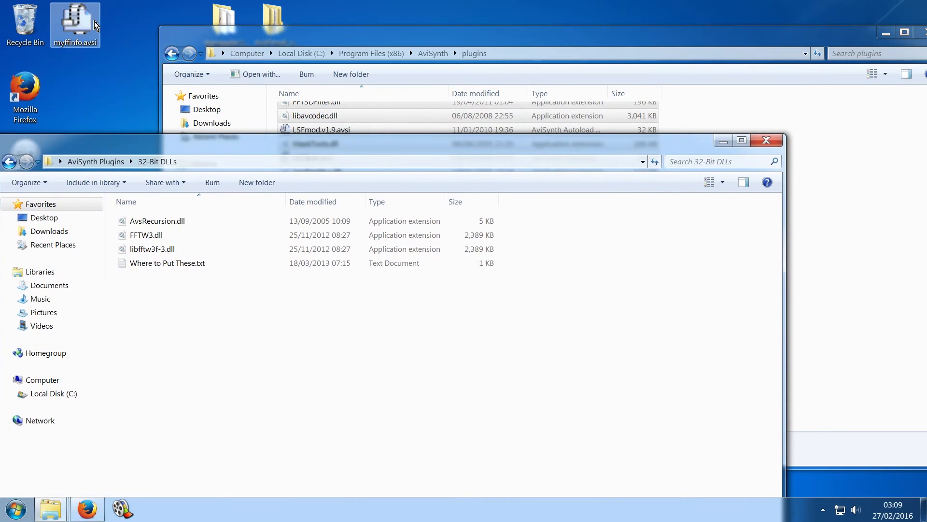
pyautogui.rightClick(86, 27)
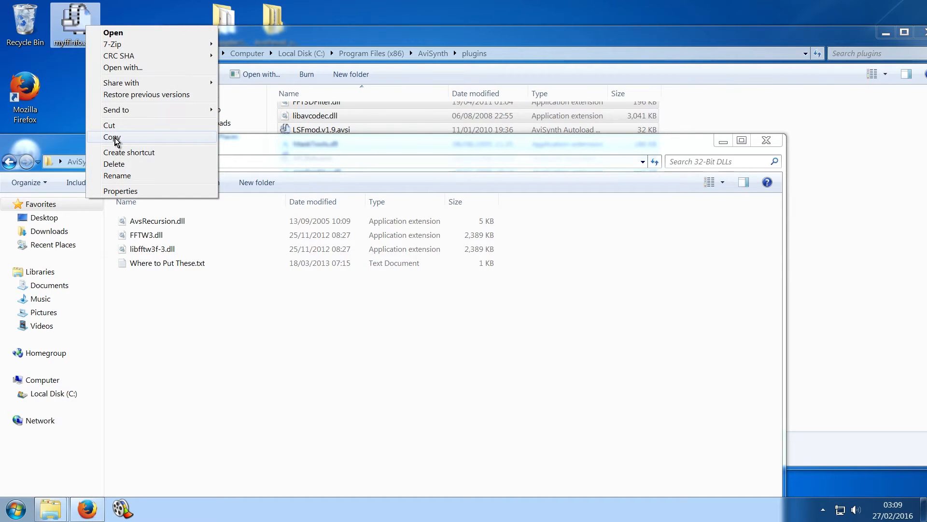
pyautogui.click(116, 137)
pyautogui.click(789, 140)
pyautogui.rightClick(796, 148)
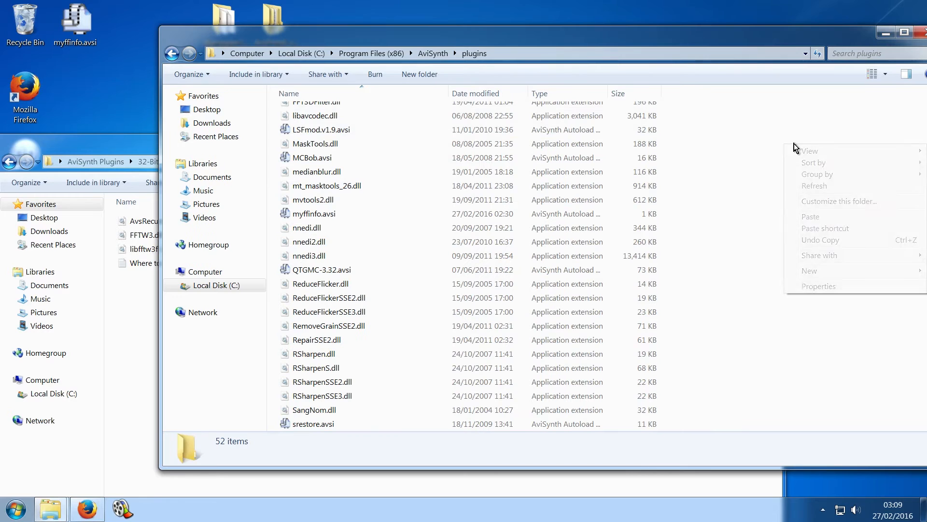
pyautogui.click(811, 216)
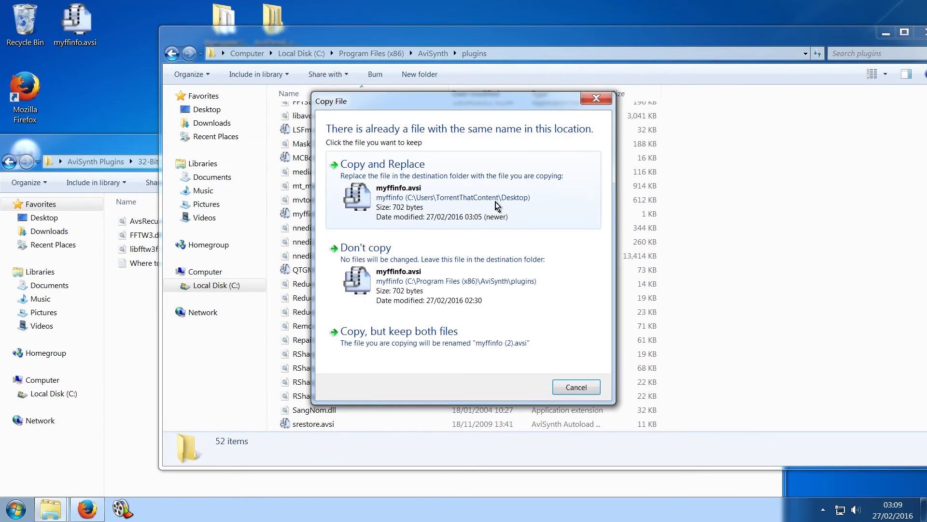
pyautogui.click(423, 196)
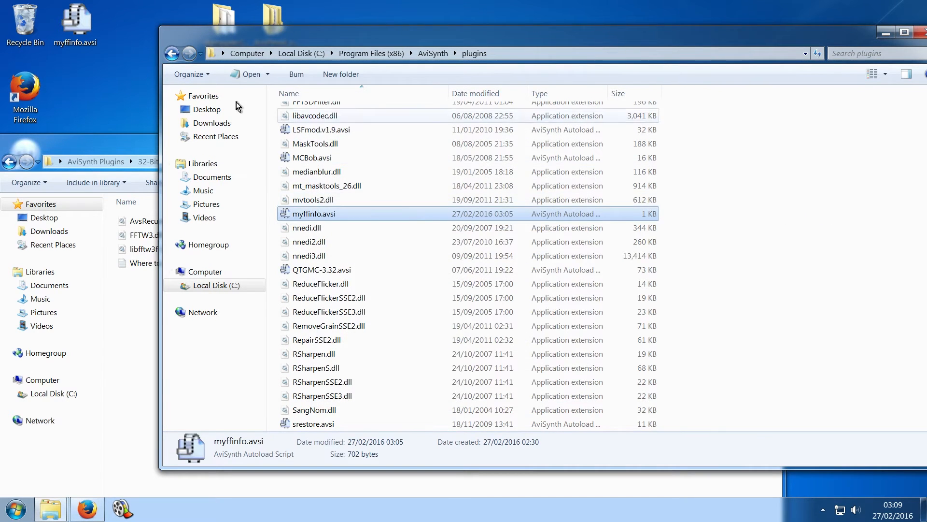
pyautogui.click(86, 74)
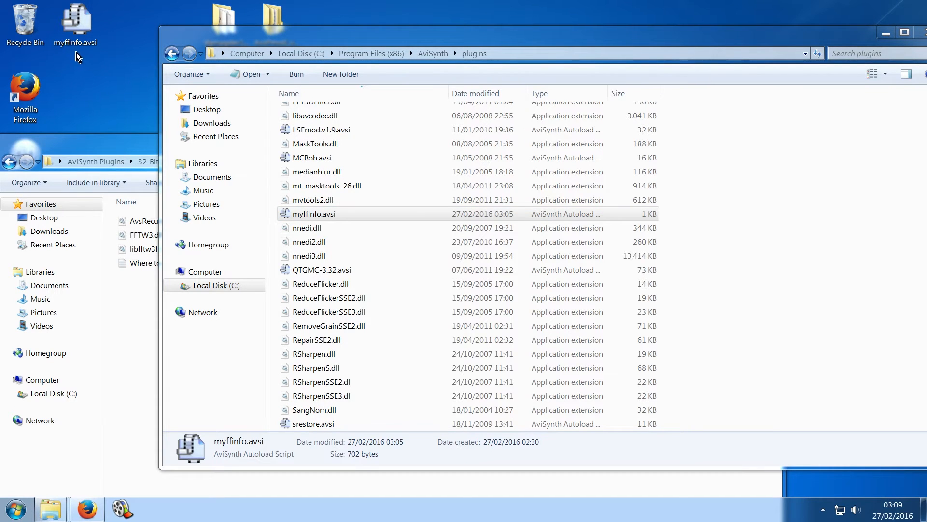
pyautogui.moveTo(84, 24); pyautogui.dragTo(25, 20)
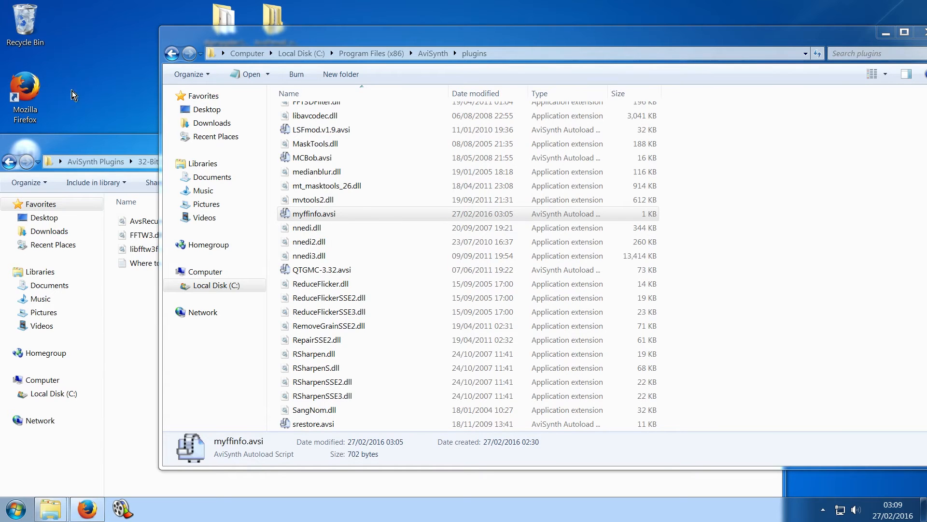
# Copy AvsRecursion.dll, FFTW3.dll and libfftw3f-3.dll from the 32-Bit DLLs subfolder of AviSynth Plugins.
pyautogui.click(95, 143)
pyautogui.moveTo(94, 143); pyautogui.dragTo(110, 34)
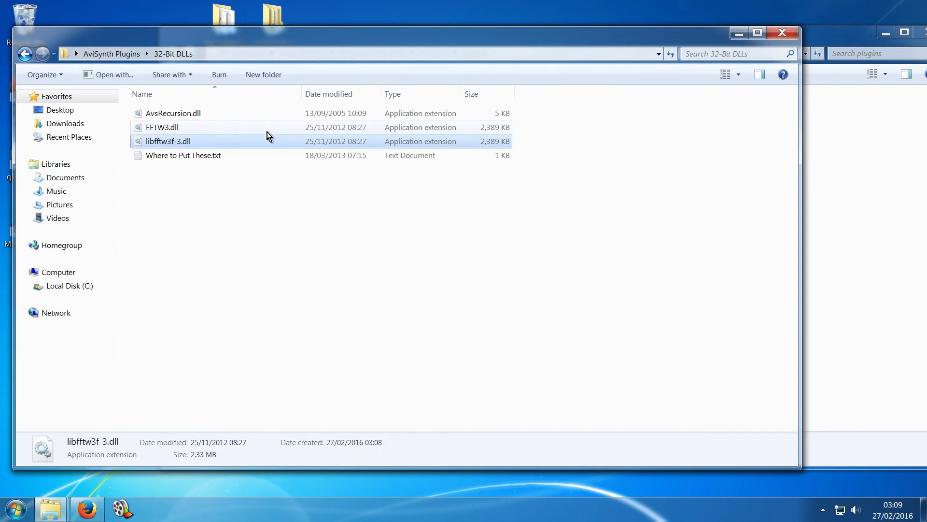
pyautogui.click(119, 54)
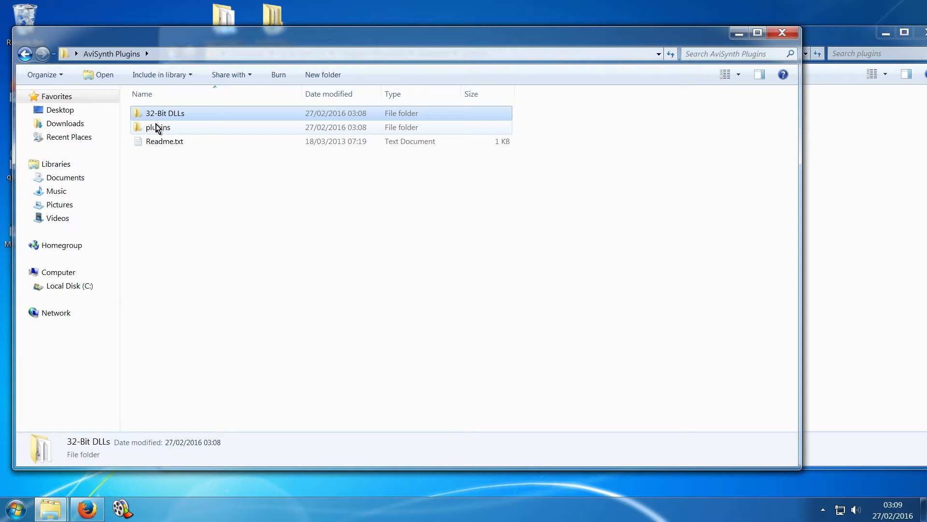
pyautogui.doubleClick(165, 116)
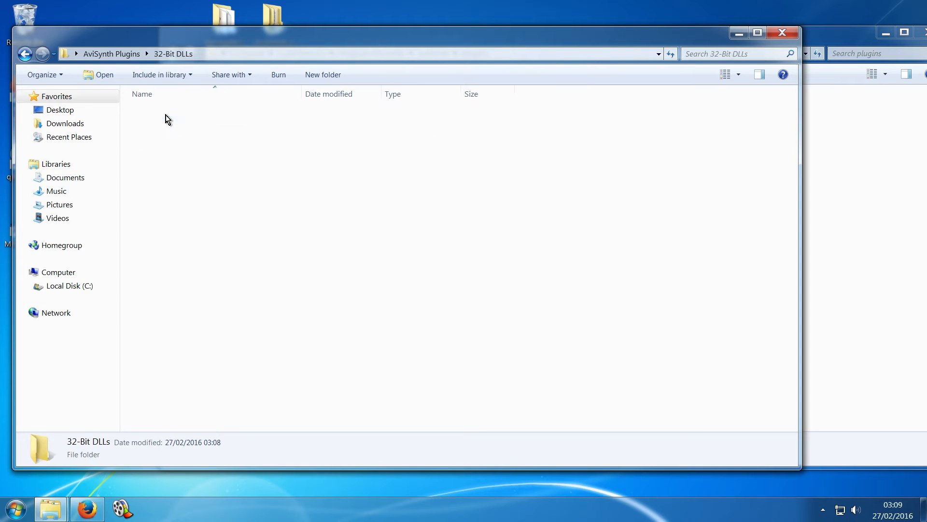
pyautogui.click(182, 141)
pyautogui.moveTo(528, 138); pyautogui.dragTo(258, 103)
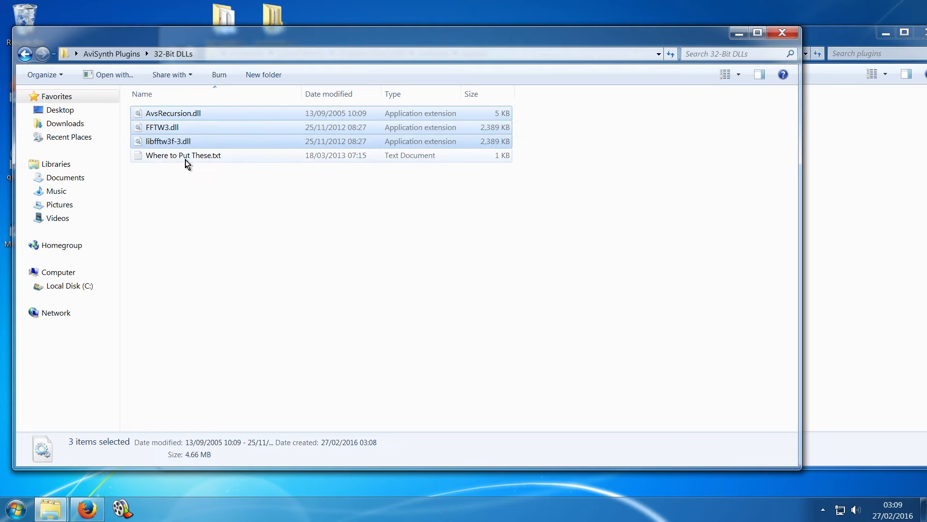
pyautogui.rightClick(183, 135)
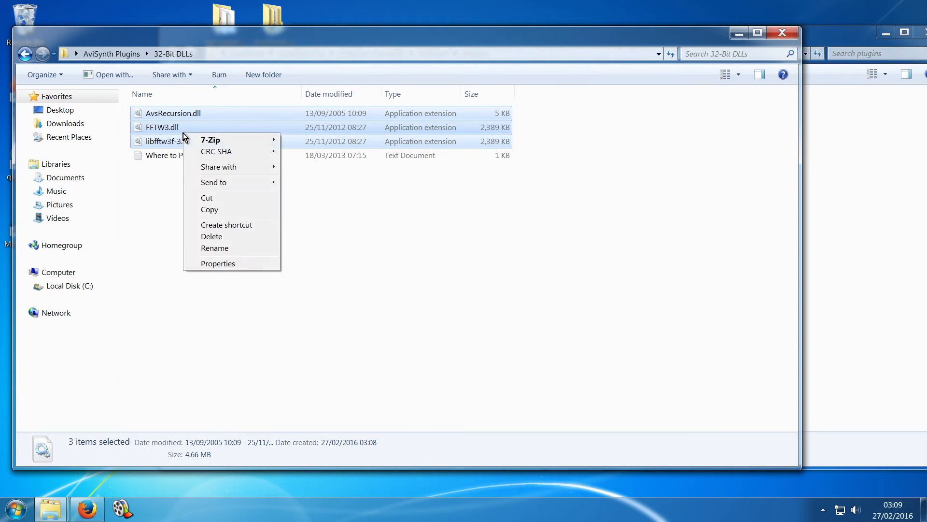
pyautogui.click(208, 210)
# Read Where to Put These.txt for the Windows folder that the DLL files belong in, and close it.
pyautogui.doubleClick(187, 155)
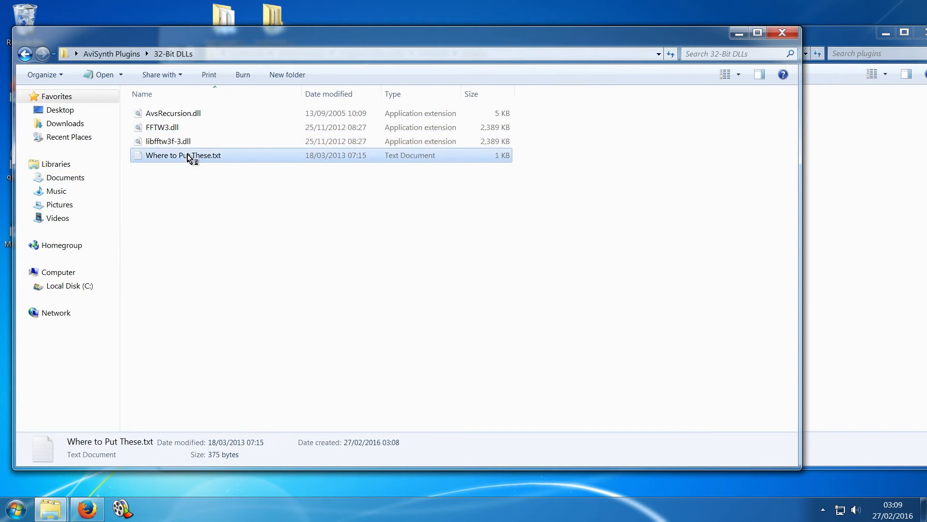
pyautogui.moveTo(430, 329); pyautogui.dragTo(559, 323)
pyautogui.moveTo(460, 139); pyautogui.dragTo(523, 144)
pyautogui.moveTo(460, 153); pyautogui.dragTo(507, 161)
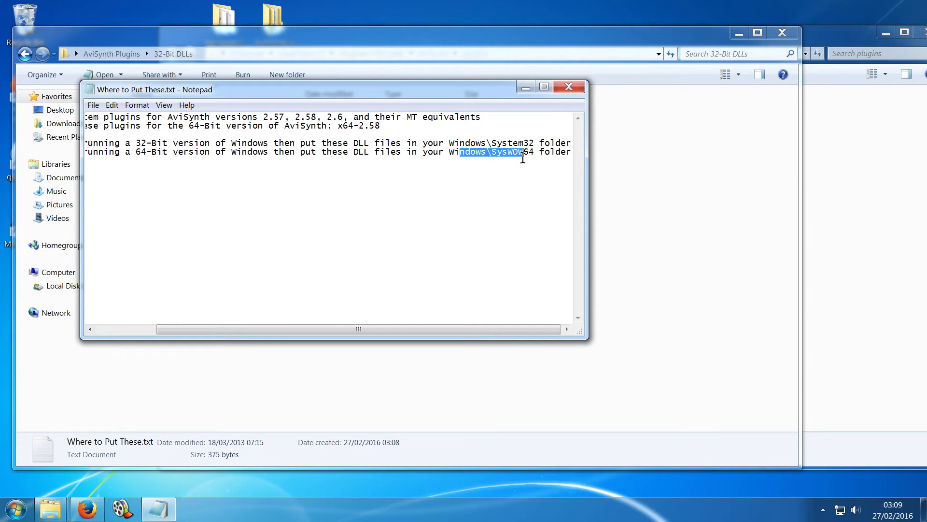
pyautogui.click(569, 87)
# Switch the window showing the AviSynth plugins folder to C:\Windows\SysWOW64.
pyautogui.click(844, 179)
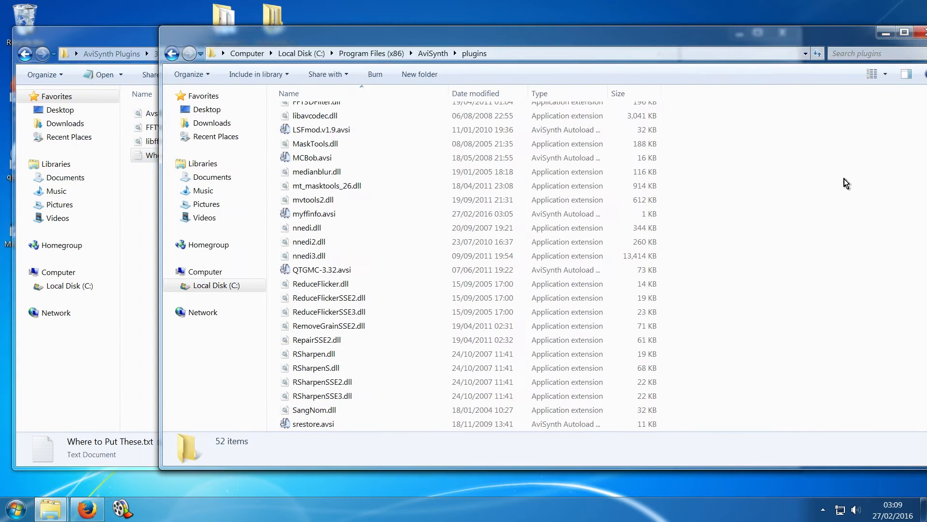
pyautogui.click(247, 54)
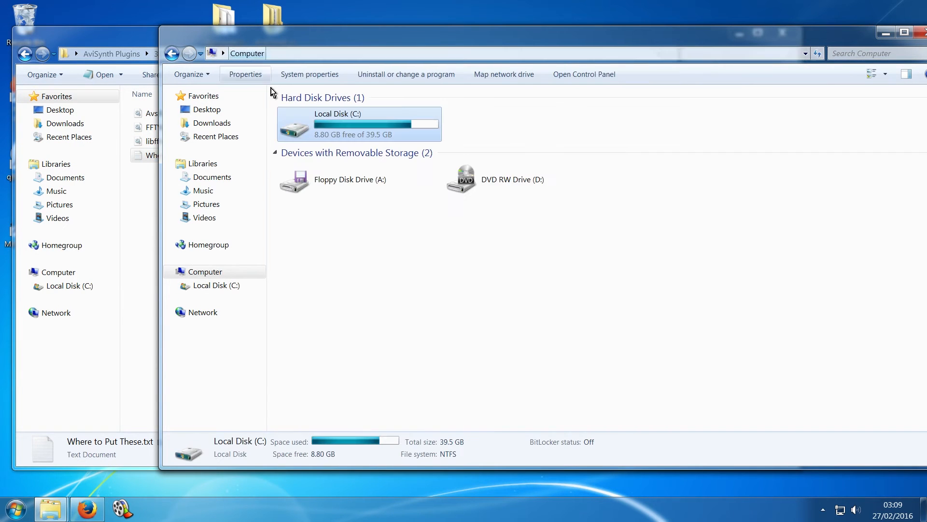
pyautogui.doubleClick(297, 133)
pyautogui.click(312, 183)
pyautogui.doubleClick(311, 183)
pyautogui.scroll(-15, 356, 234)
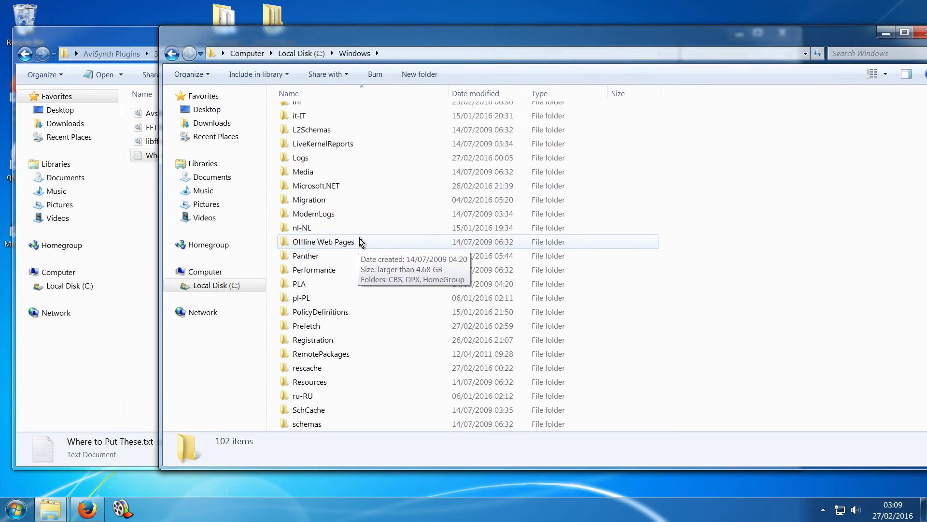
pyautogui.scroll(-8, 362, 241)
pyautogui.scroll(3, 333, 193)
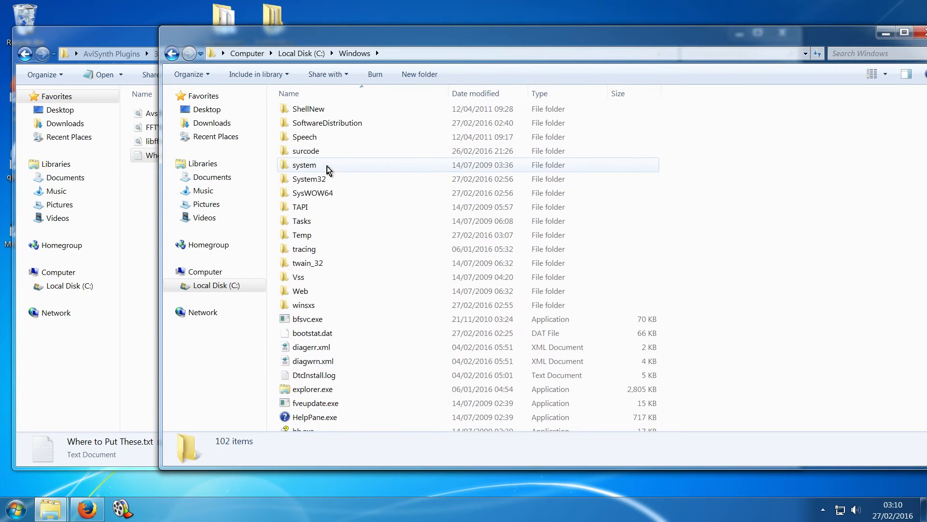
pyautogui.doubleClick(321, 194)
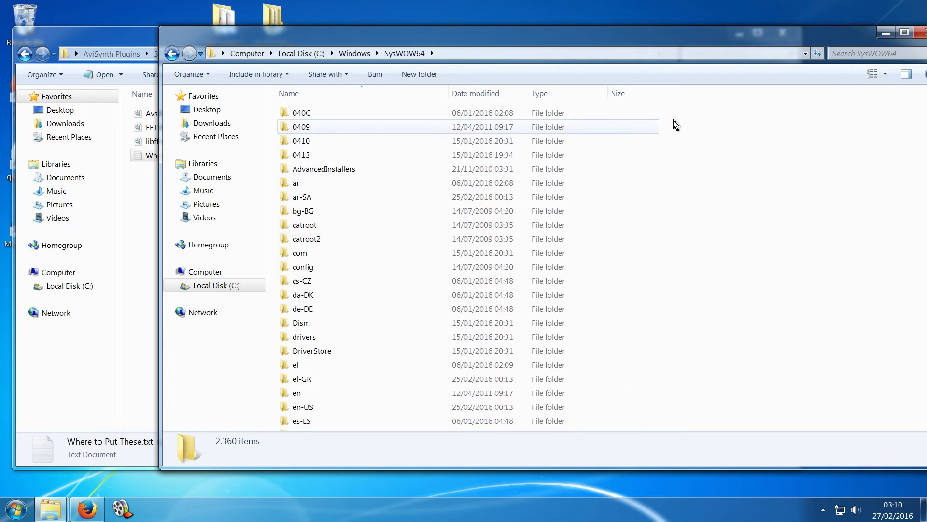
# Paste the three copied DLLs into SysWOW64, replacing the existing files, and close both folder windows.
pyautogui.rightClick(781, 128)
pyautogui.click(794, 180)
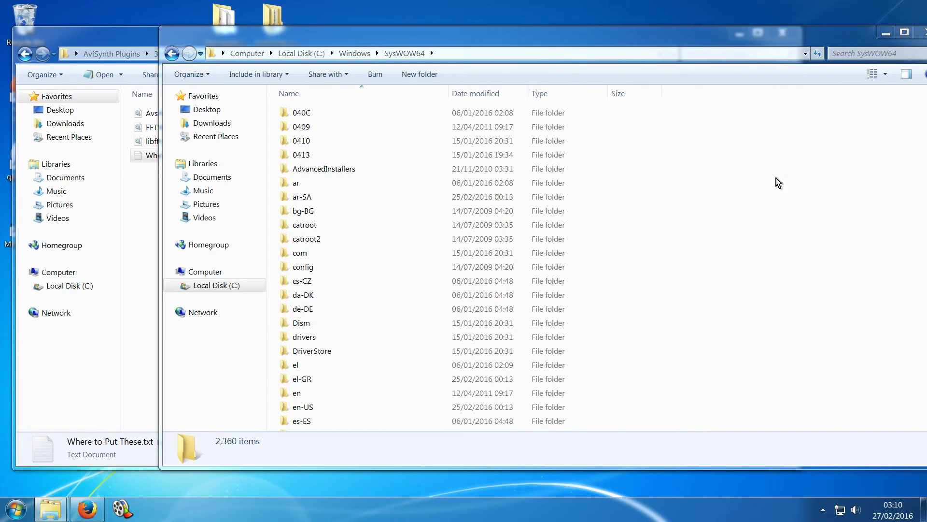
pyautogui.click(511, 215)
pyautogui.click(425, 198)
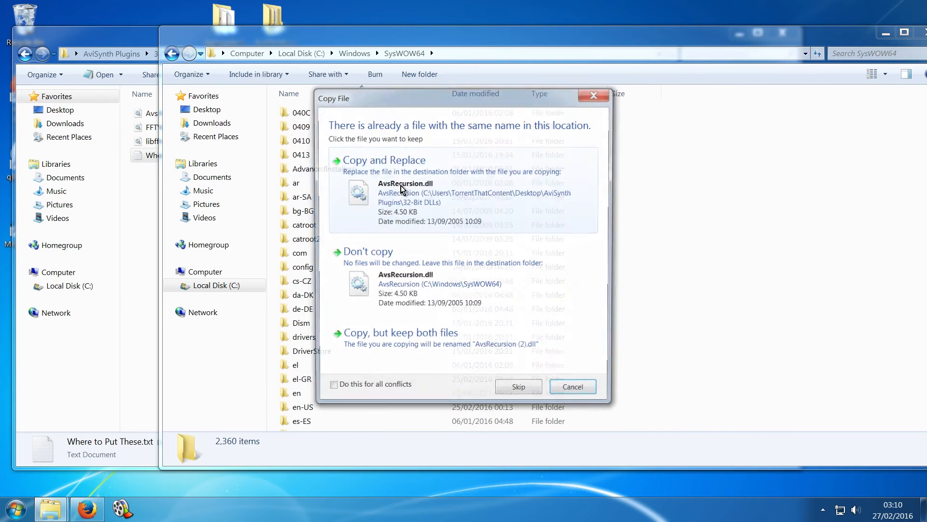
pyautogui.click(401, 188)
pyautogui.click(437, 286)
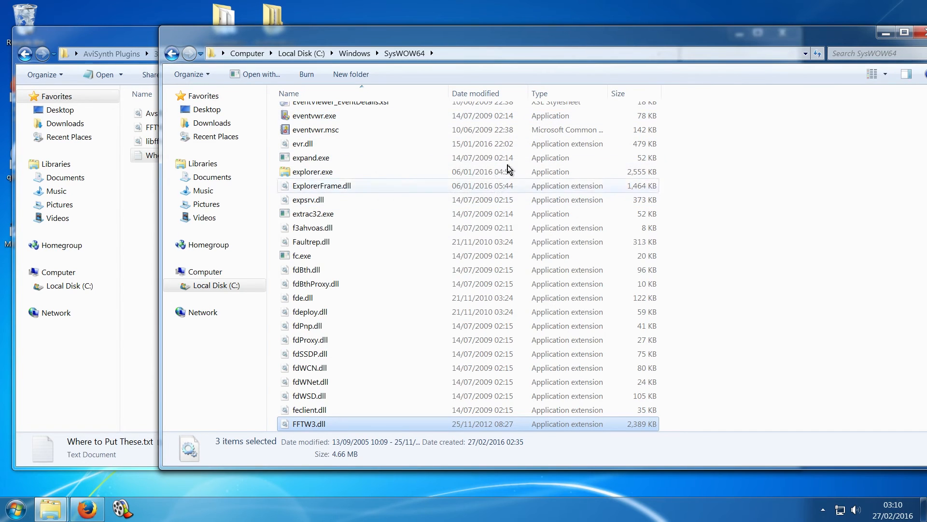
pyautogui.click(922, 32)
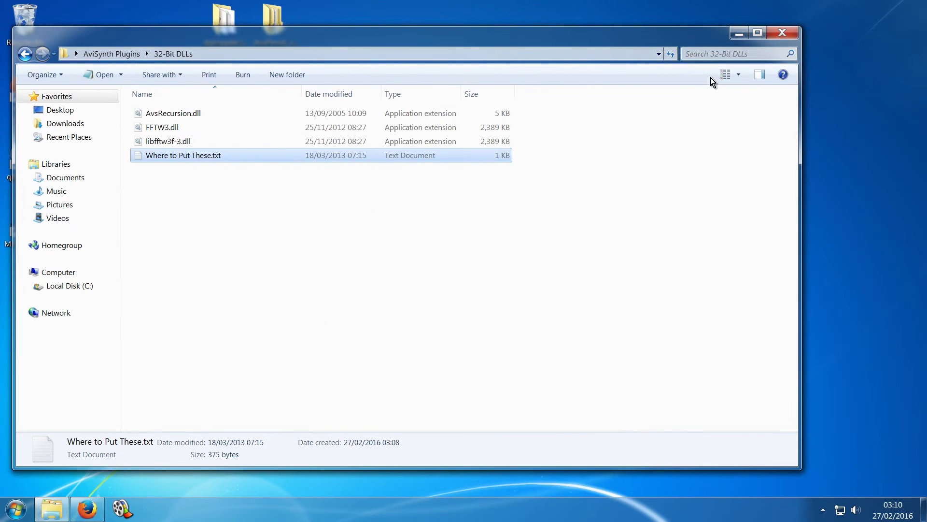
pyautogui.click(784, 33)
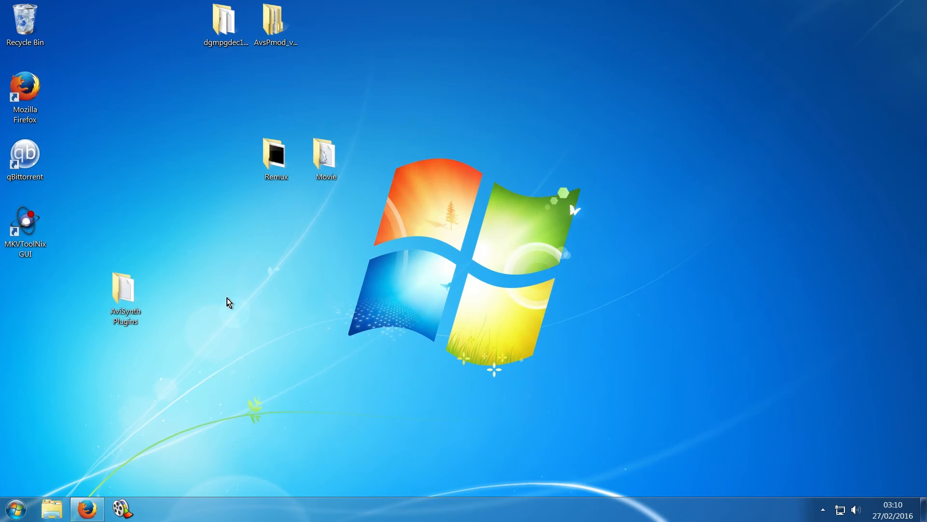
# Send the desktop's AviSynth Plugins folder to the Recycle Bin and line up the dgmpgdec and AvsPmod folders below the MKVToolNix GUI shortcut.
pyautogui.moveTo(141, 289); pyautogui.dragTo(22, 24)
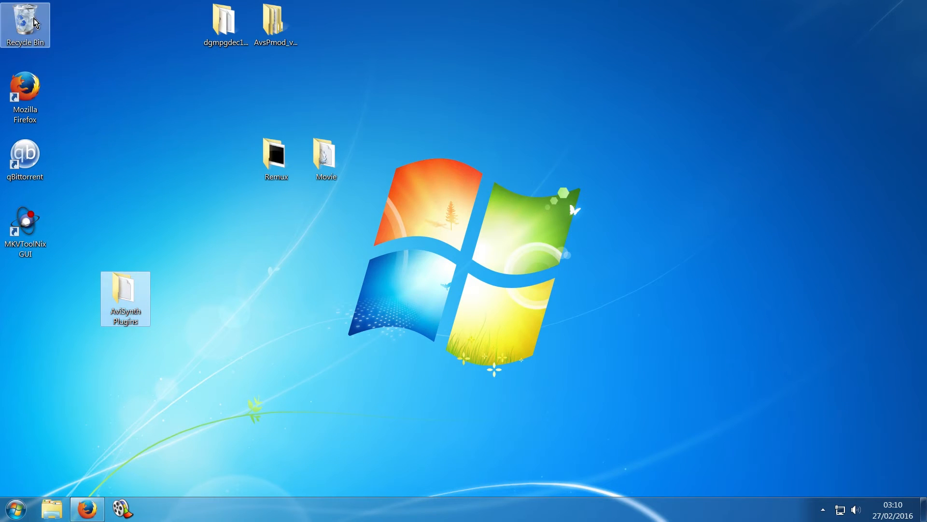
pyautogui.moveTo(230, 23); pyautogui.dragTo(51, 309)
pyautogui.moveTo(273, 25); pyautogui.dragTo(17, 357)
pyautogui.click(101, 335)
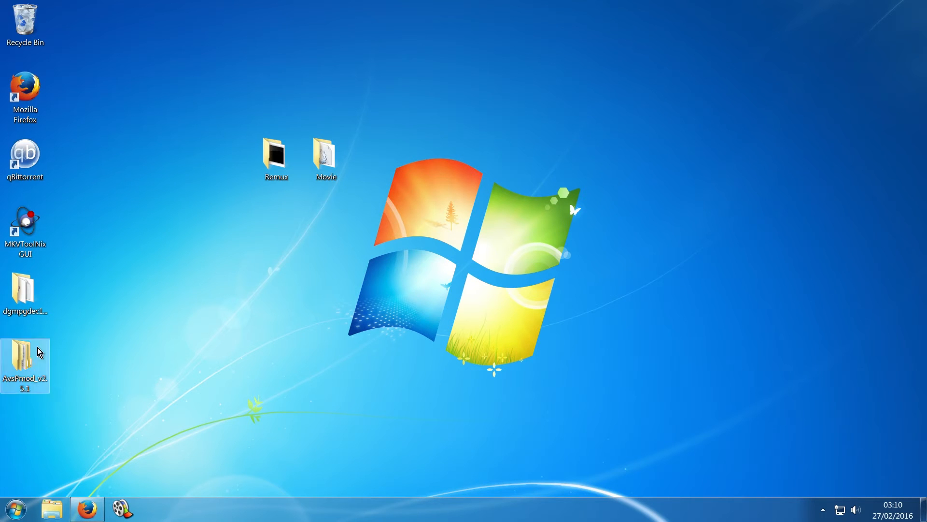
# Launch Simple x264/x265 Launcher, move its window clear of the desktop folders, and check the contents of the Movie folder.
pyautogui.click(122, 513)
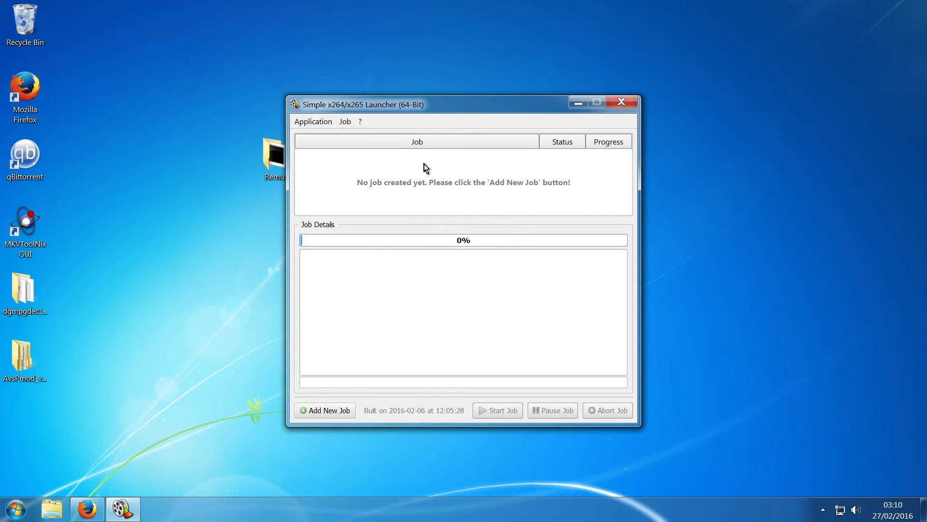
pyautogui.moveTo(406, 105); pyautogui.dragTo(634, 101)
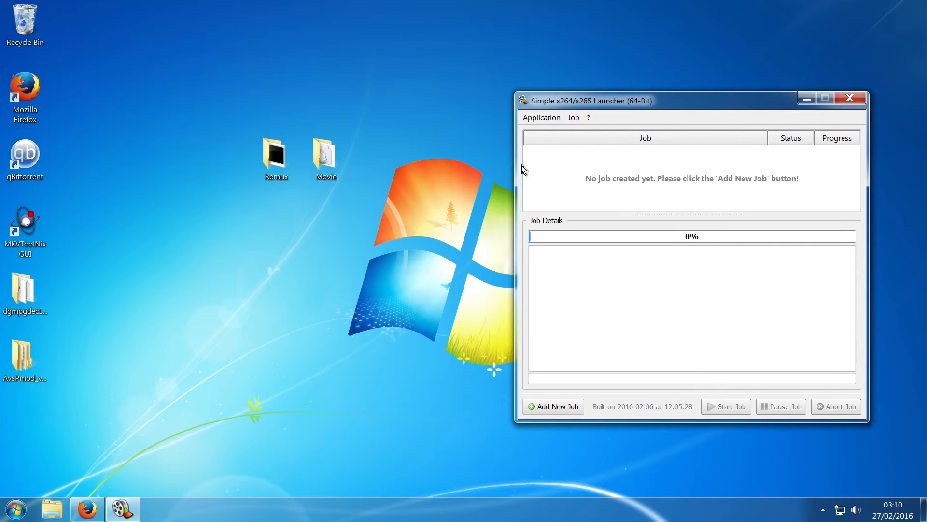
pyautogui.doubleClick(326, 166)
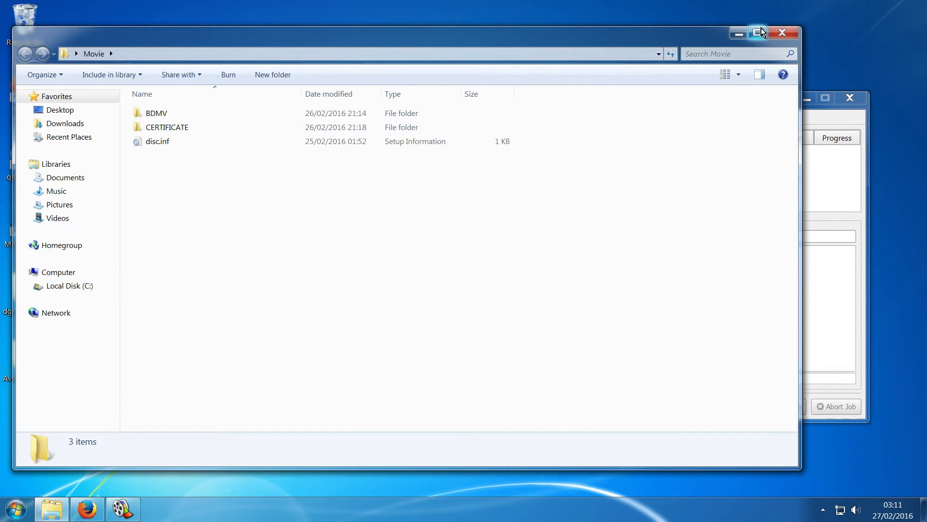
pyautogui.click(783, 32)
# Open the desktop's Remux folder and run its cmd.exe, placing the command window beside the folder window.
pyautogui.doubleClick(275, 155)
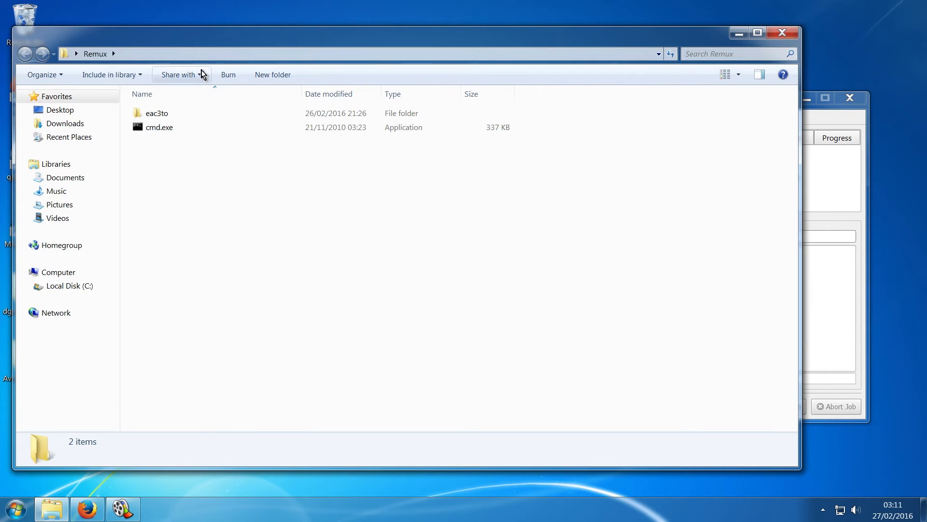
pyautogui.moveTo(219, 42); pyautogui.dragTo(310, 52)
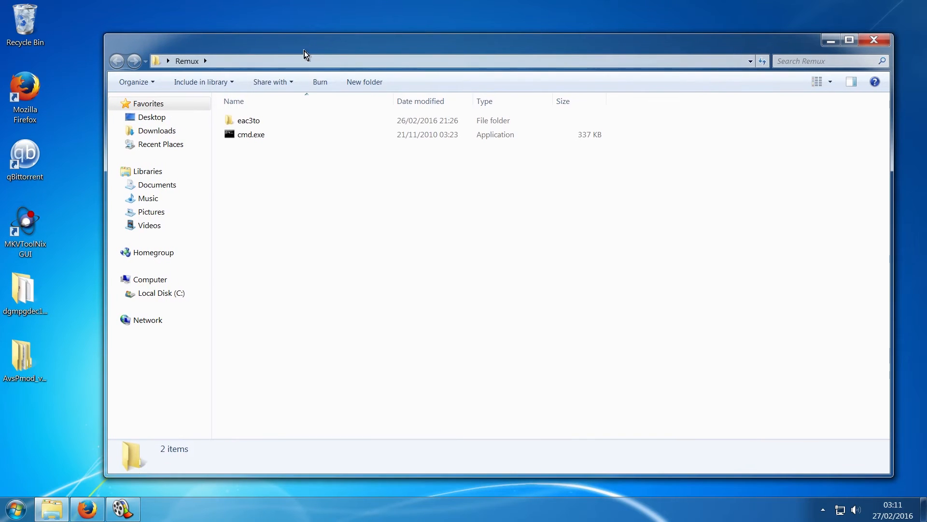
pyautogui.doubleClick(247, 141)
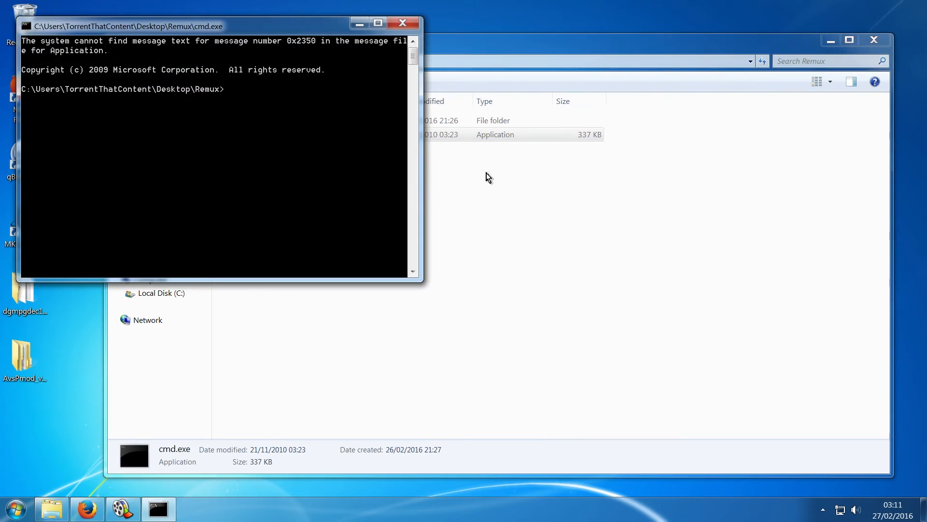
pyautogui.moveTo(244, 27); pyautogui.dragTo(232, 22)
pyautogui.click(447, 223)
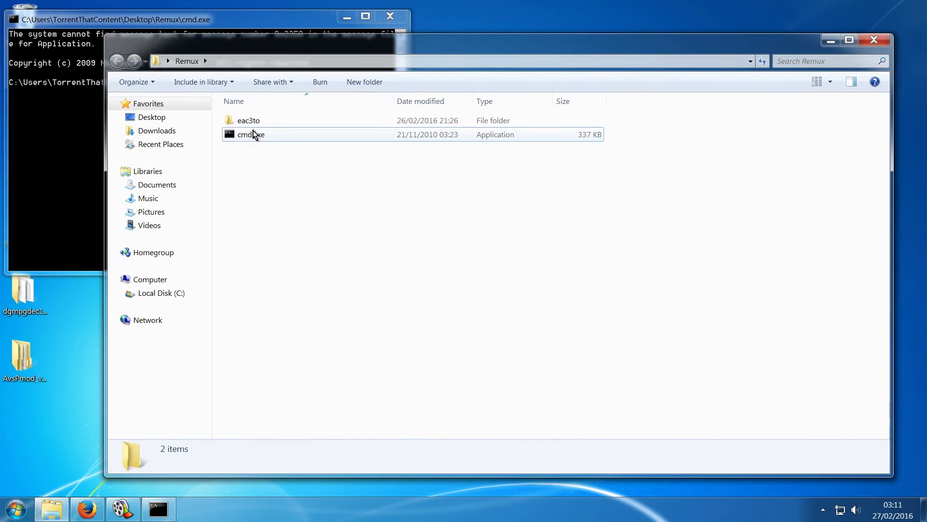
# Open the eac3to subfolder and insert the full path of eac3to.exe at the command prompt.
pyautogui.doubleClick(250, 121)
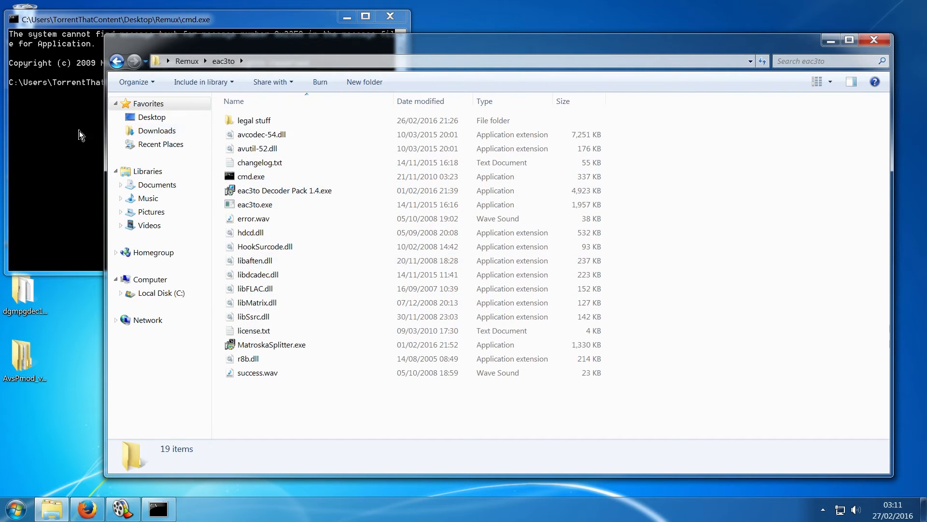
pyautogui.click(81, 135)
pyautogui.click(343, 418)
pyautogui.moveTo(247, 207); pyautogui.dragTo(74, 188)
pyautogui.click(74, 187)
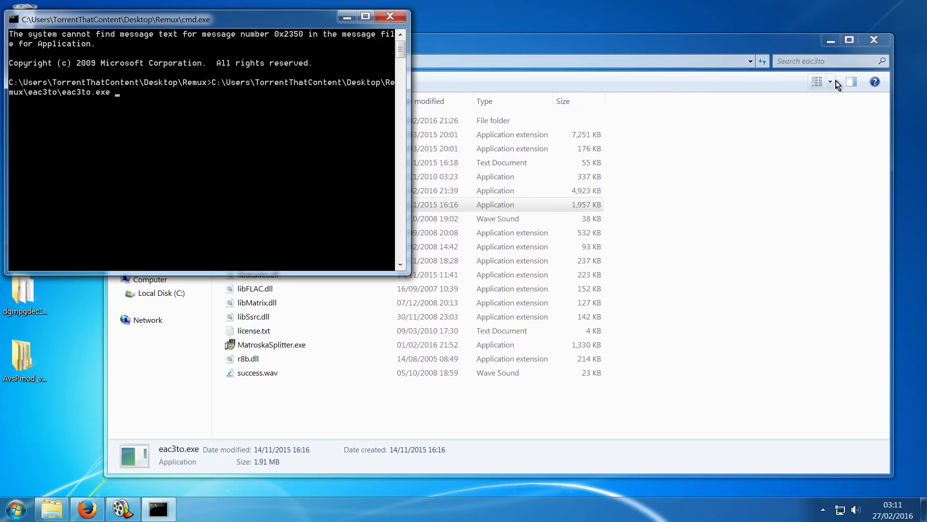
# Complete the eac3to command with the path of the Movie folder's BDMV subfolder and run it to list the disc's titles.
pyautogui.click(874, 40)
pyautogui.moveTo(299, 24); pyautogui.dragTo(309, 202)
pyautogui.doubleClick(326, 161)
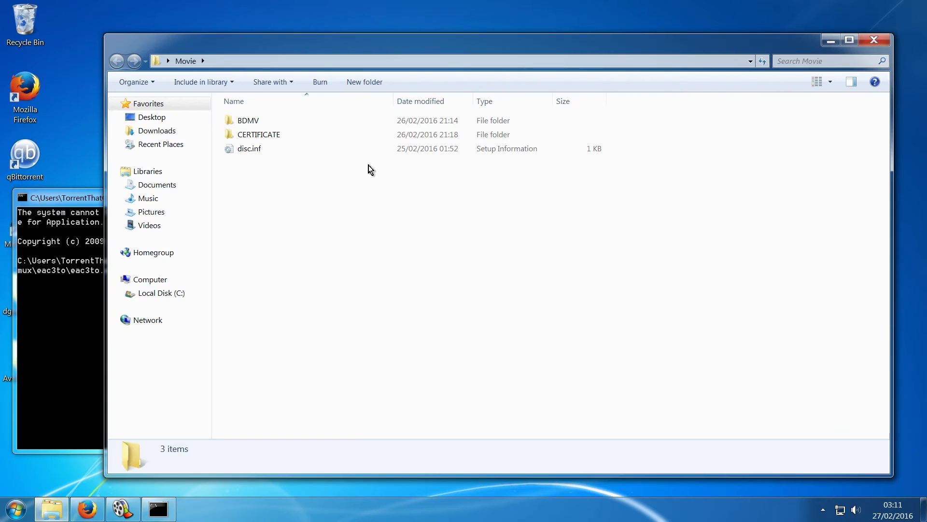
pyautogui.moveTo(249, 121); pyautogui.dragTo(64, 328)
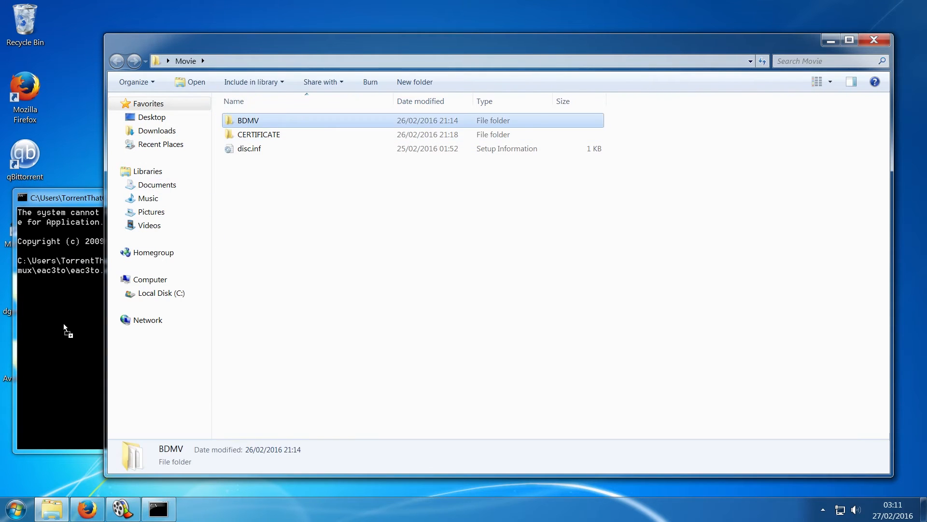
pyautogui.click(65, 329)
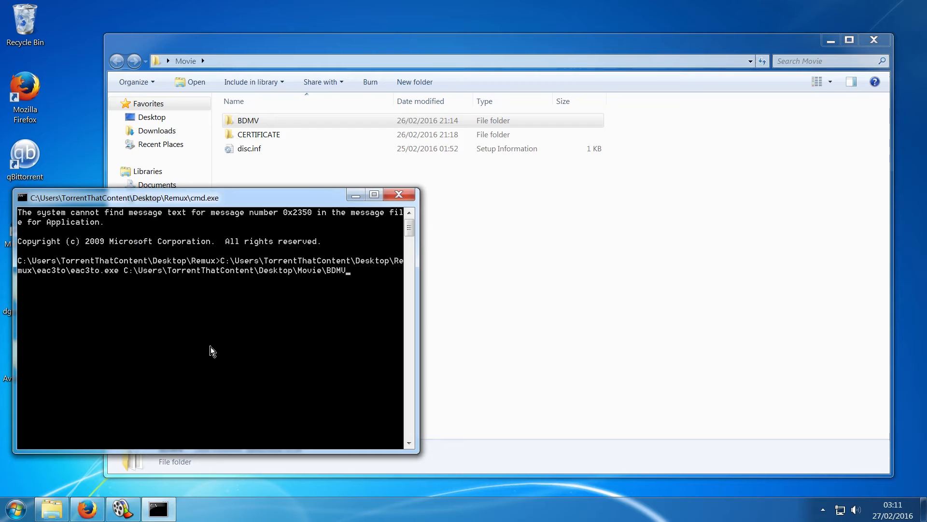
pyautogui.press('Return')
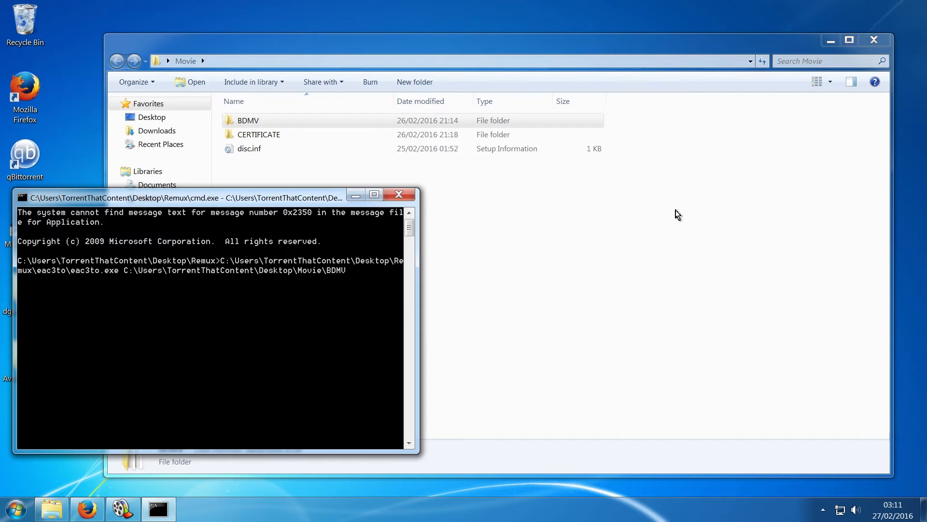
# Close the Movie folder, enlarge the command window, and rerun the eac3to command with 1) appended to list that title's tracks.
pyautogui.click(874, 40)
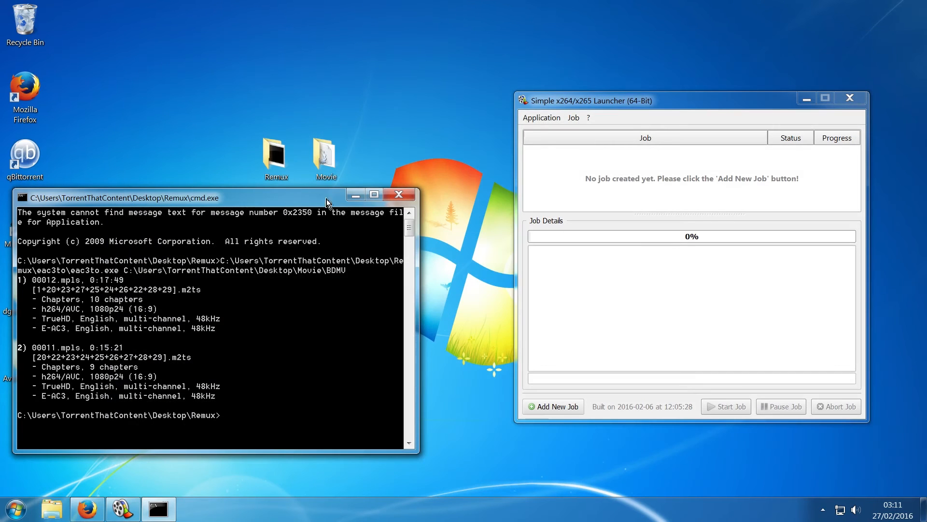
pyautogui.doubleClick(274, 198)
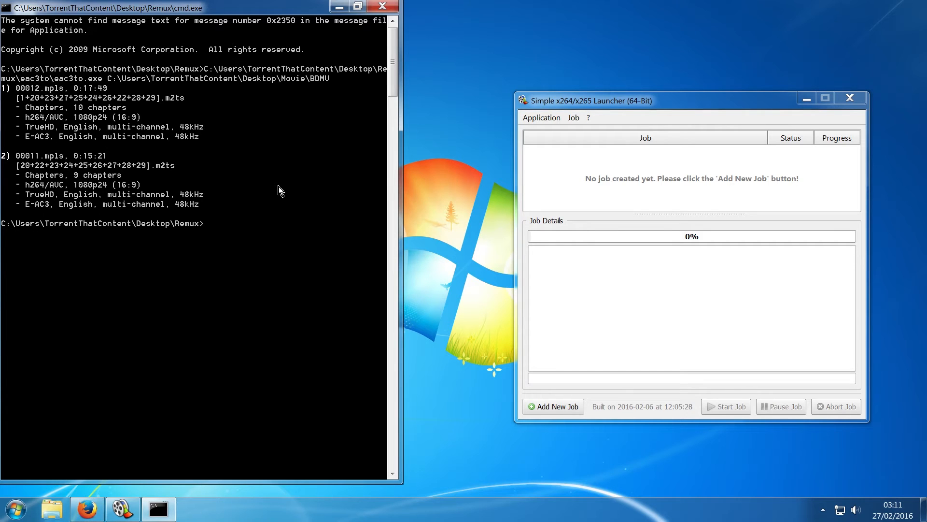
pyautogui.press('Up')
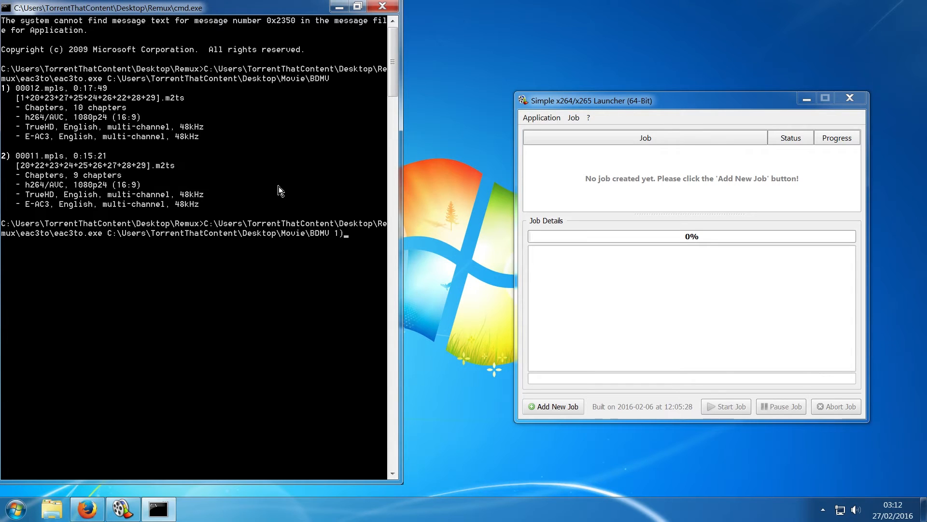
pyautogui.press('Return')
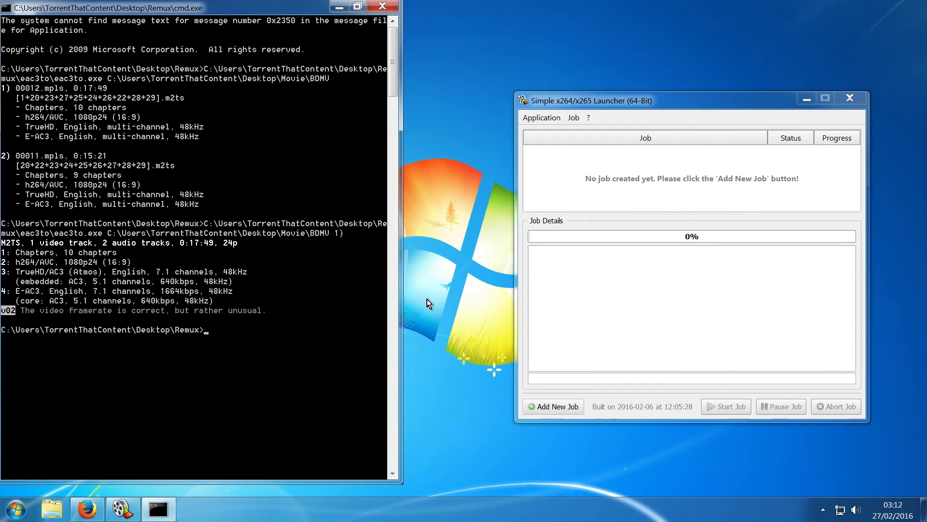
# Run the eac3to command for title 1) again, extracting track 2 to video.mkv and track 3 to audio.flac.
pyautogui.press('Up')
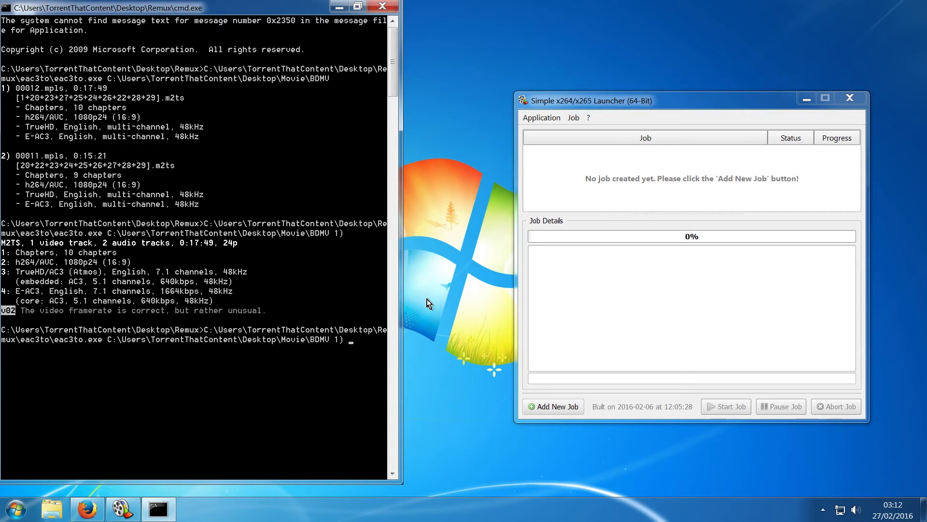
pyautogui.write('2: video.mkv')
pyautogui.write('3:')
pyautogui.write('audio.flac')
pyautogui.press('Return')
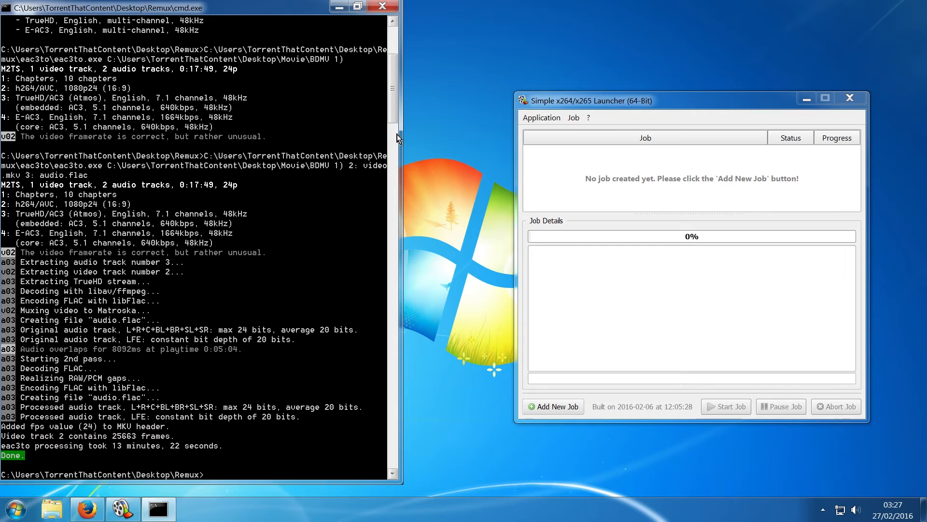
# Close the command window, open the desktop's Remux folder clear of the desktop icons, and check the extracted audio.flac and video.mkv files.
pyautogui.click(382, 6)
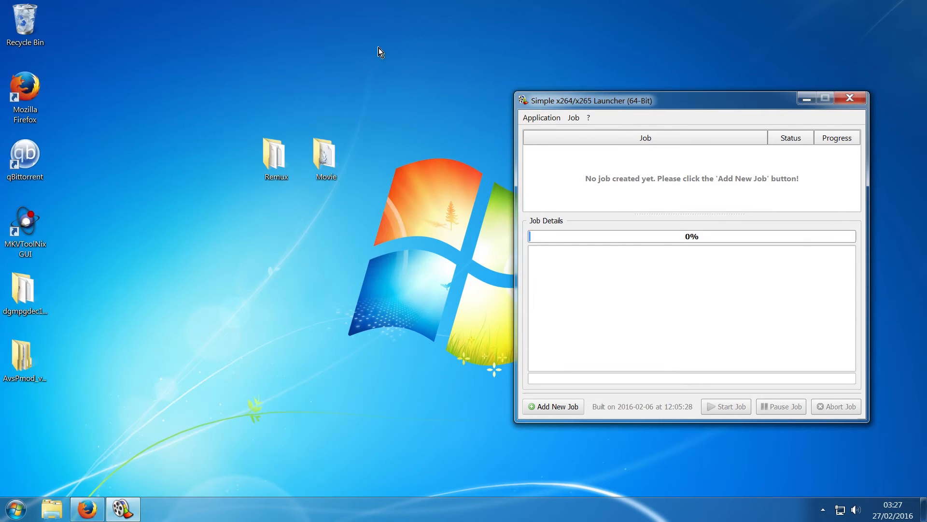
pyautogui.doubleClick(293, 157)
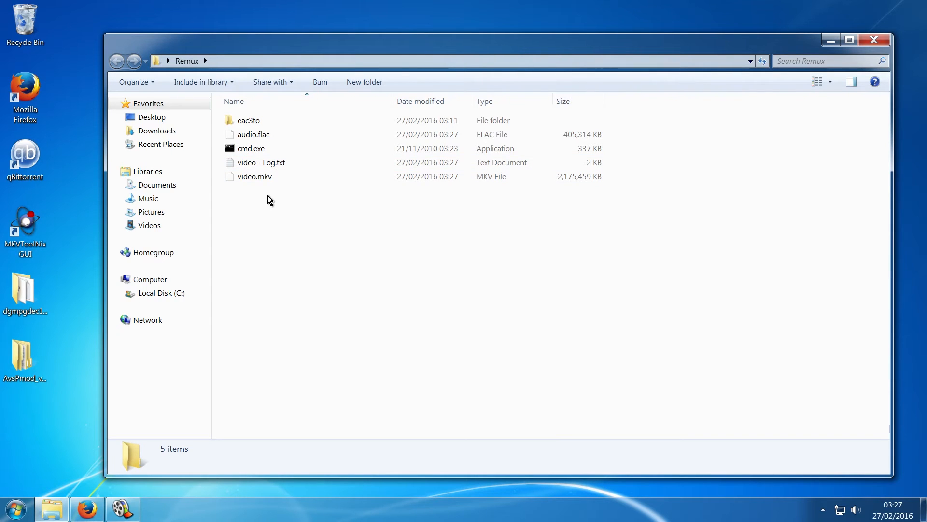
pyautogui.click(265, 178)
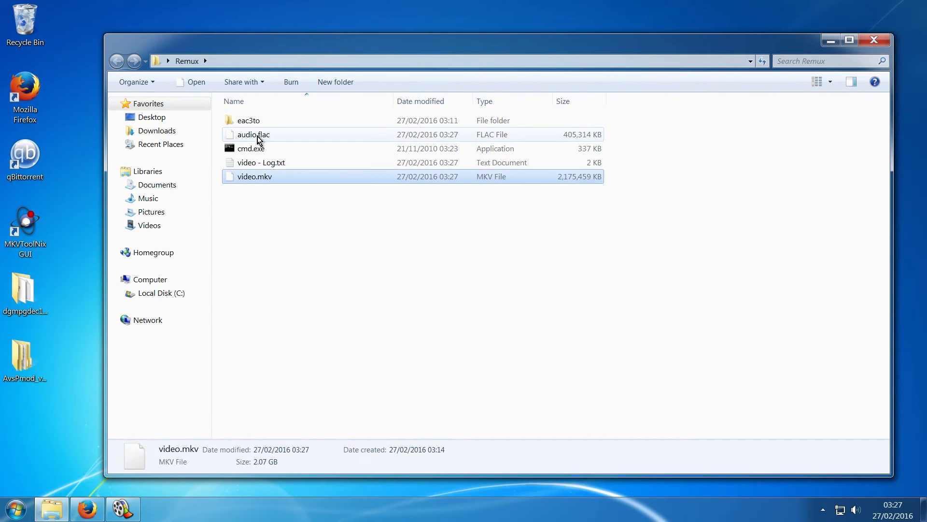
pyautogui.click(262, 136)
pyautogui.click(254, 178)
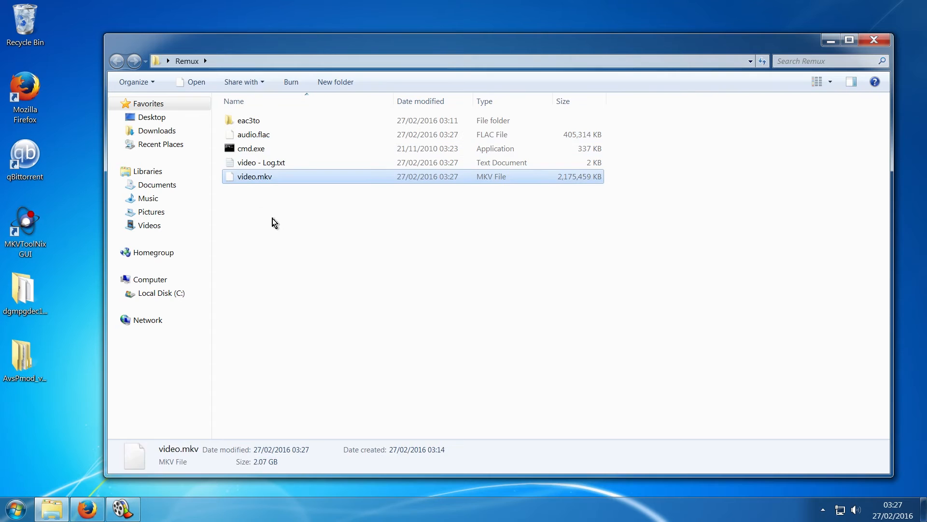
pyautogui.click(274, 223)
pyautogui.moveTo(484, 52); pyautogui.dragTo(520, 50)
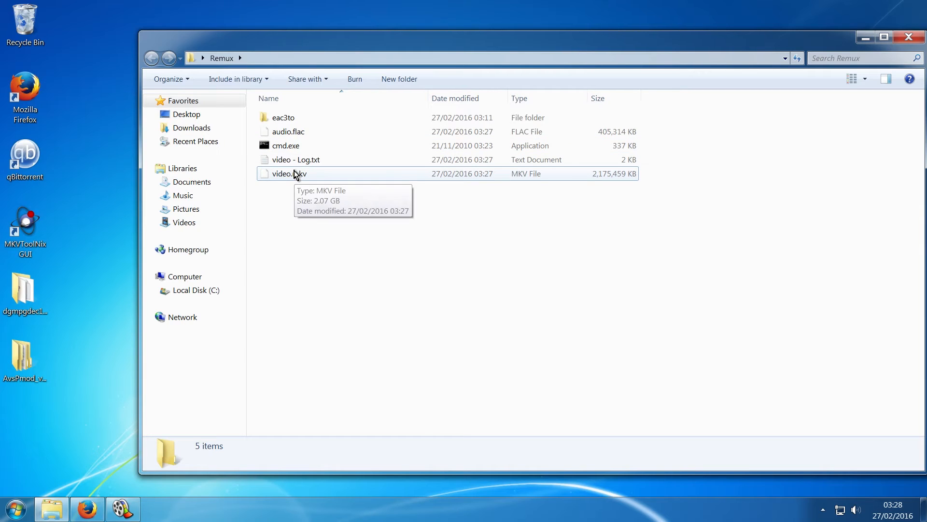
pyautogui.click(293, 135)
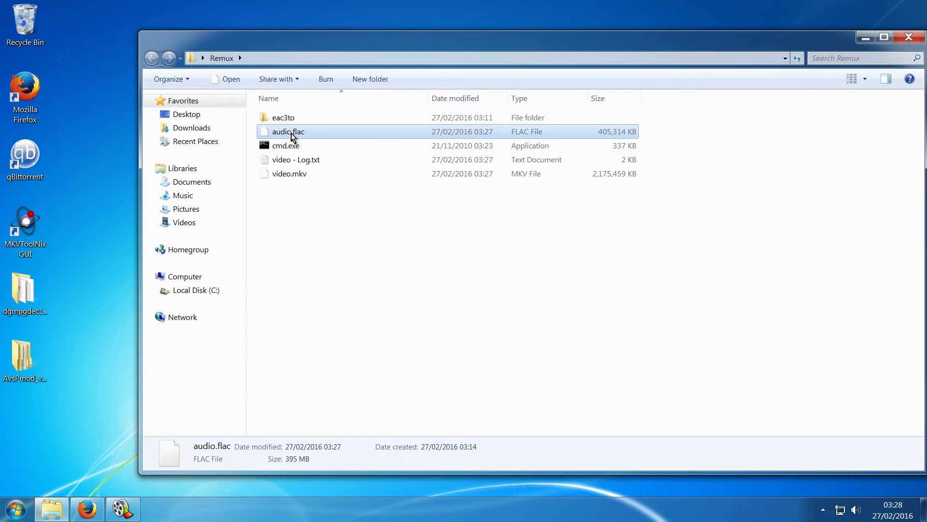
pyautogui.click(293, 173)
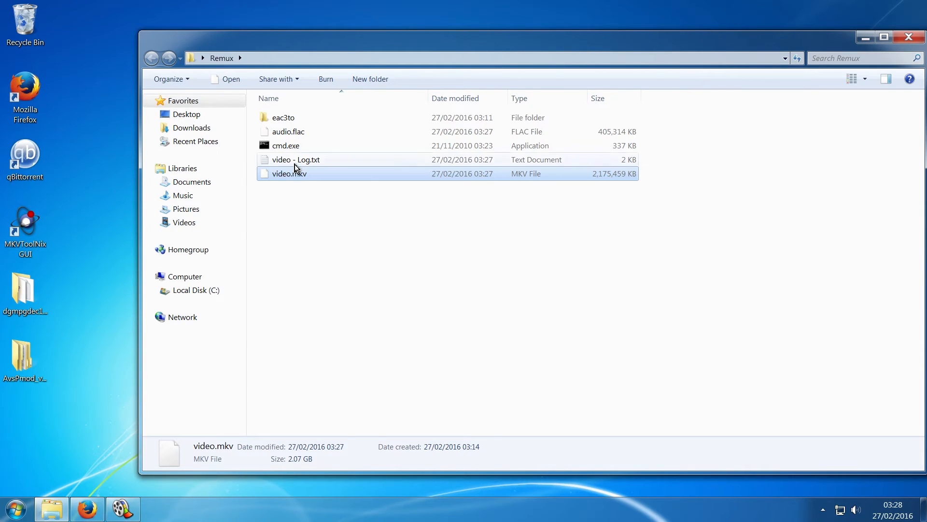
pyautogui.click(298, 136)
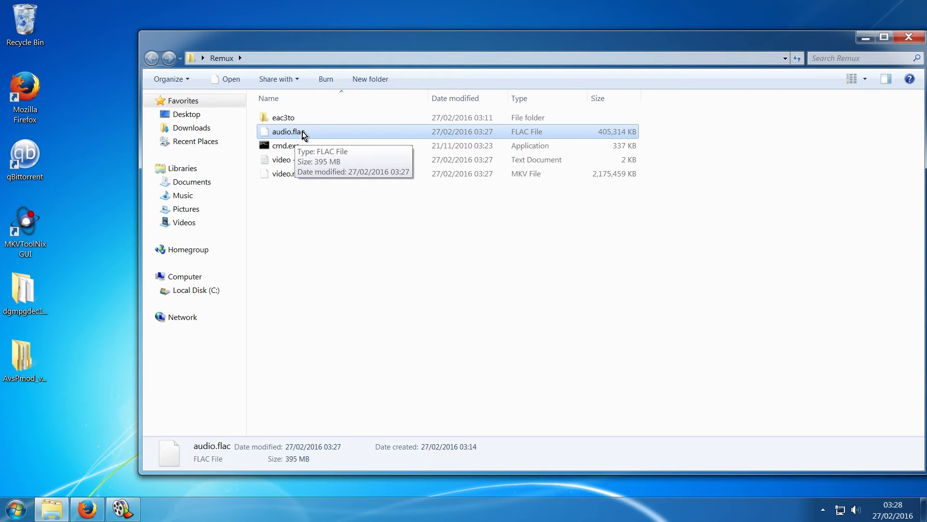
pyautogui.click(302, 176)
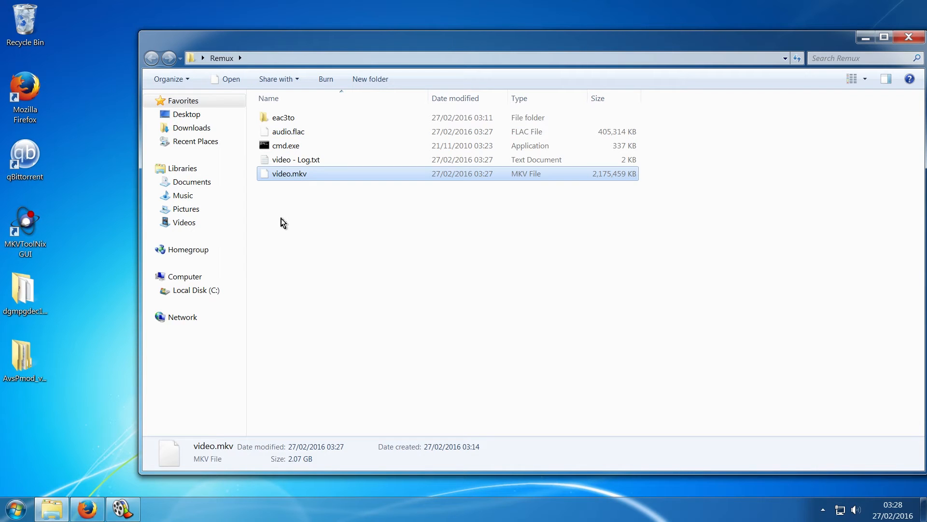
# Bring Simple x264/x265 Launcher forward, run AvsPmod.exe from the desktop's AvsPmod_v2.5.1 folder, and minimize that folder's window.
pyautogui.click(123, 508)
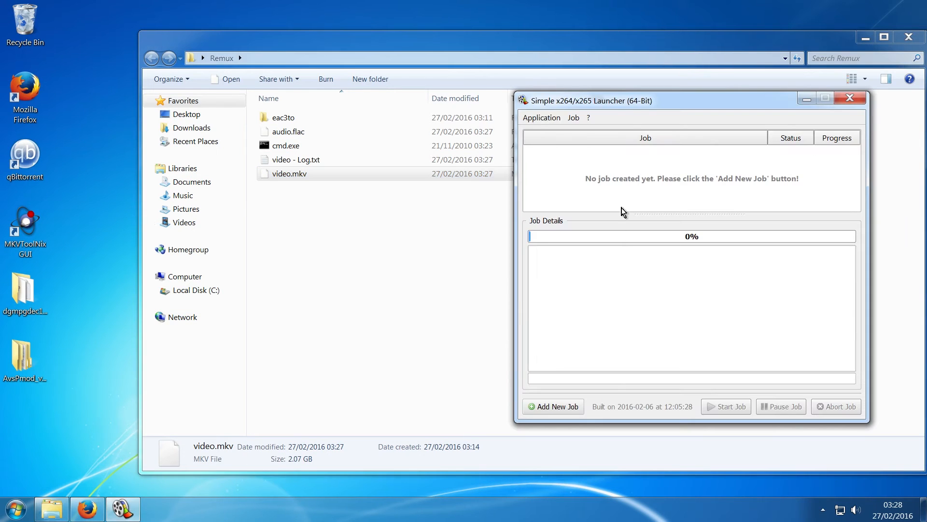
pyautogui.moveTo(629, 107); pyautogui.dragTo(617, 100)
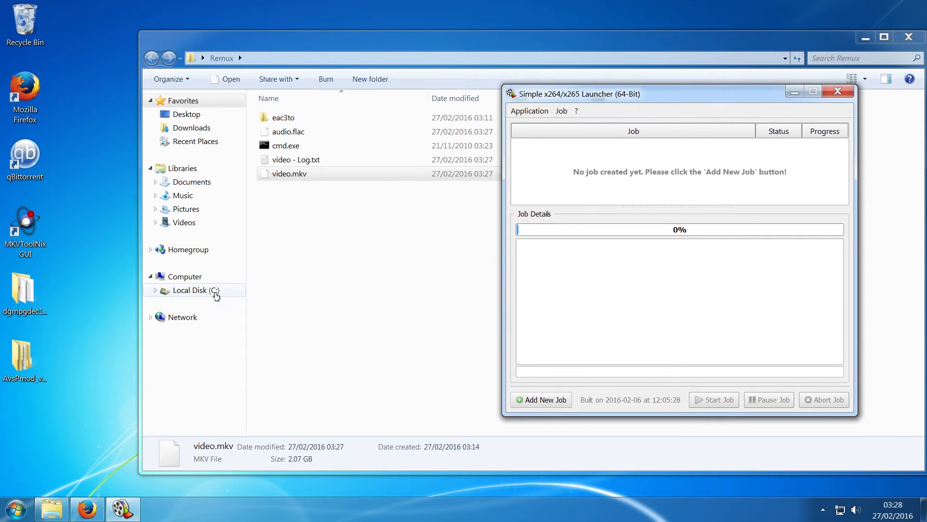
pyautogui.doubleClick(29, 362)
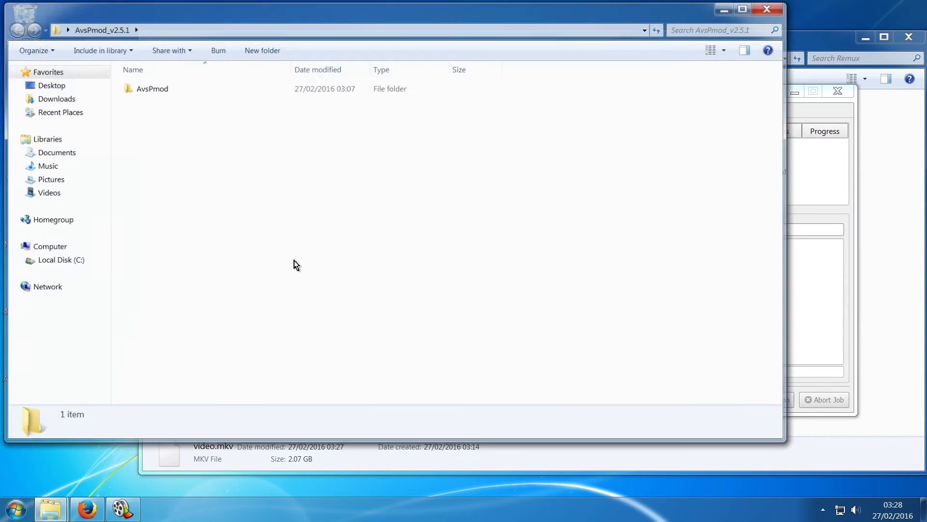
pyautogui.doubleClick(144, 90)
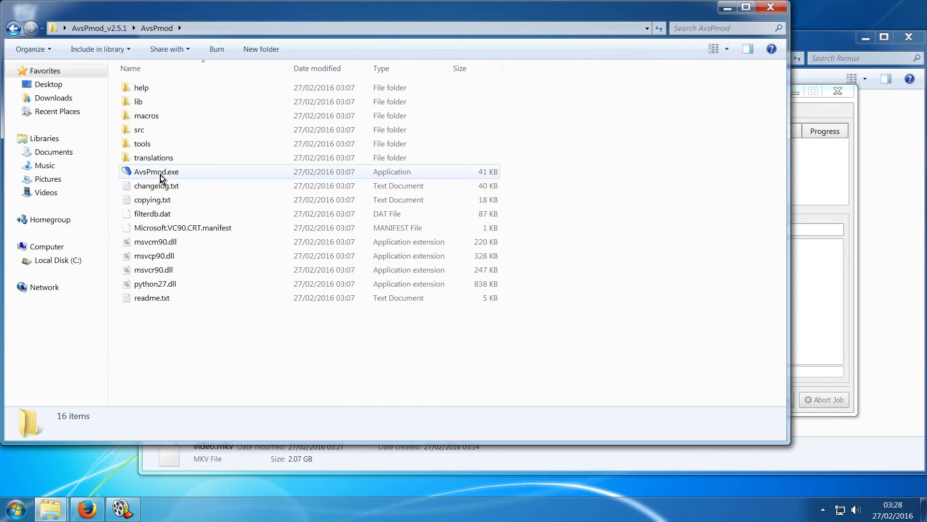
pyautogui.doubleClick(162, 177)
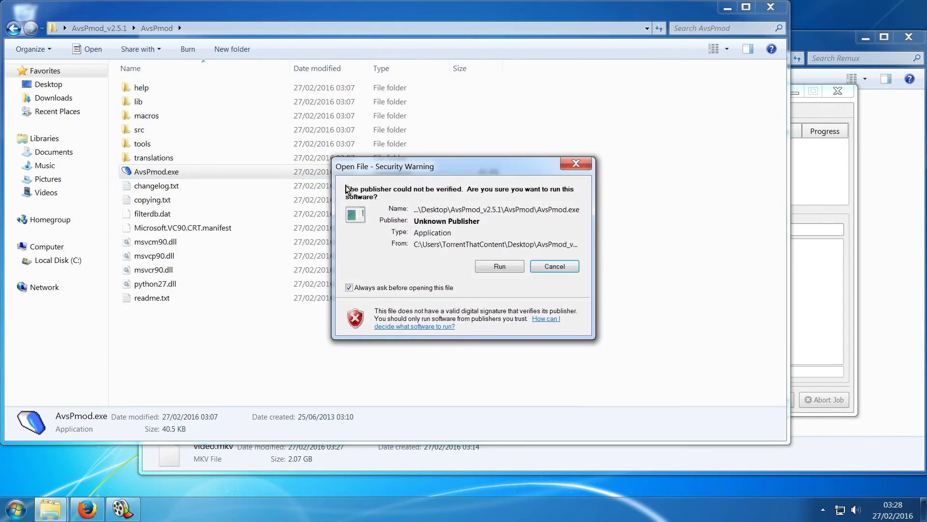
pyautogui.click(507, 267)
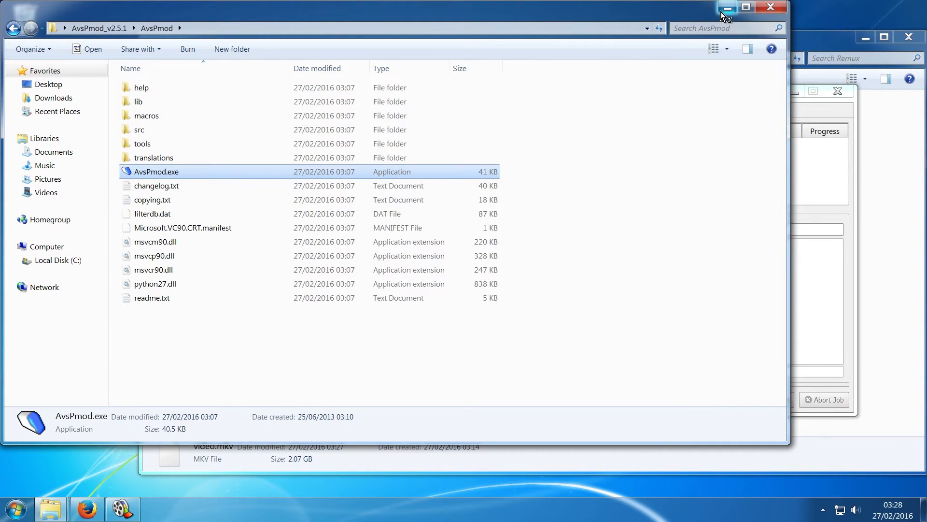
pyautogui.click(725, 11)
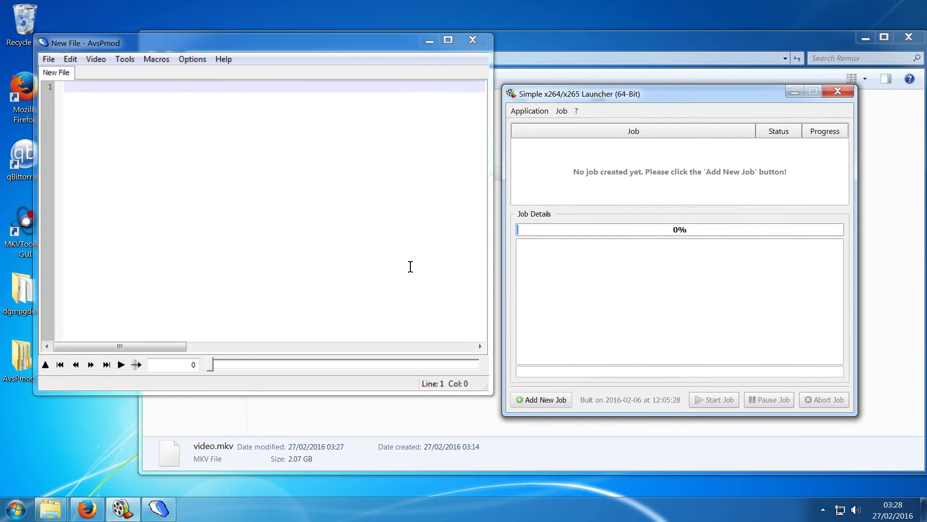
# Load the Remux folder's video.mkv into the new AvsPmod script and replace its DirectShowSource function with FFVideoSource.
pyautogui.moveTo(324, 43); pyautogui.dragTo(625, 37)
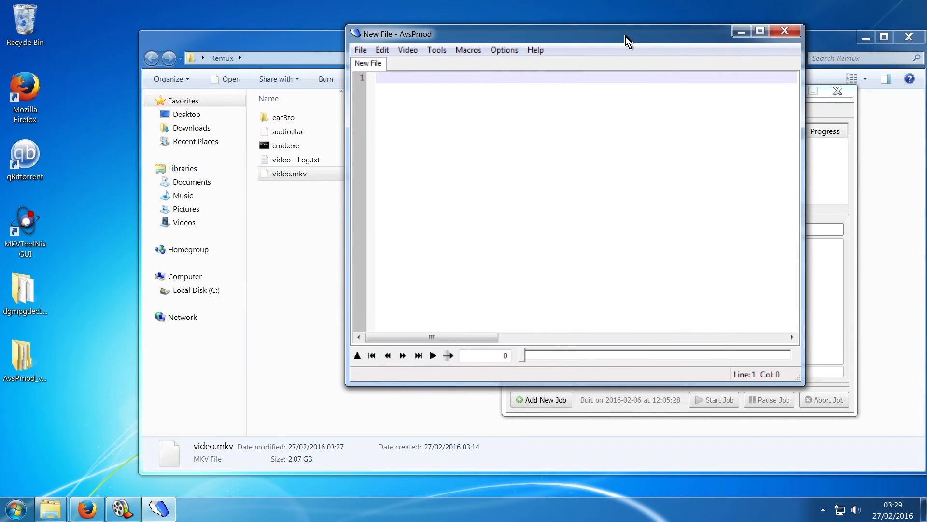
pyautogui.moveTo(289, 178); pyautogui.dragTo(464, 178)
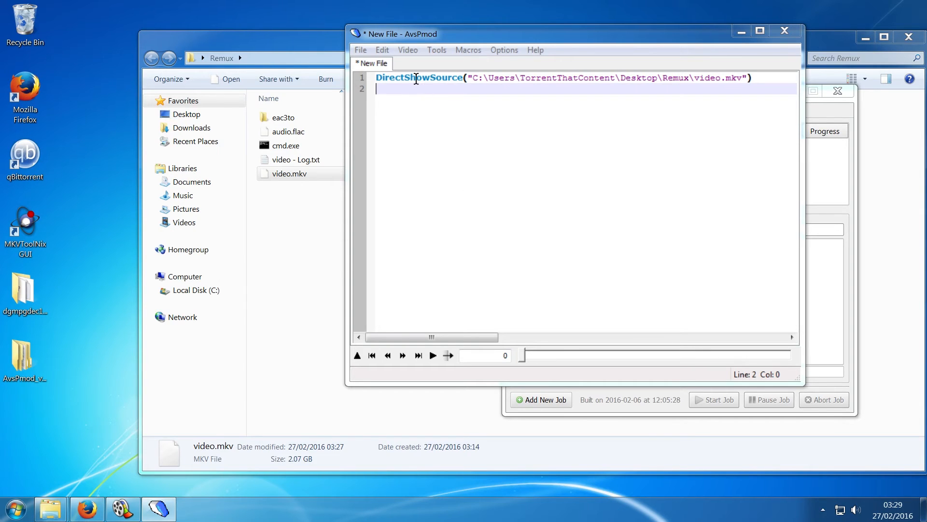
pyautogui.doubleClick(416, 78)
pyautogui.rightClick(416, 78)
pyautogui.click(442, 118)
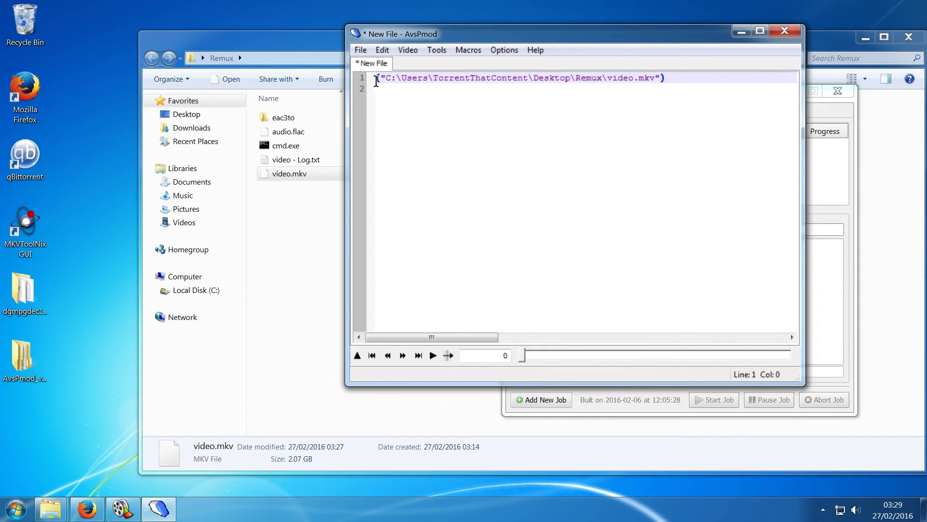
pyautogui.write('ffvid')
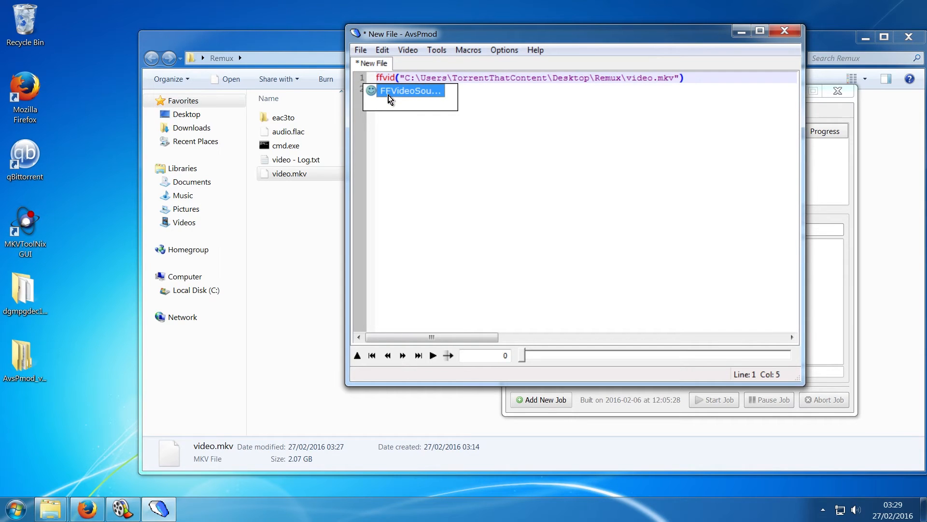
pyautogui.doubleClick(395, 90)
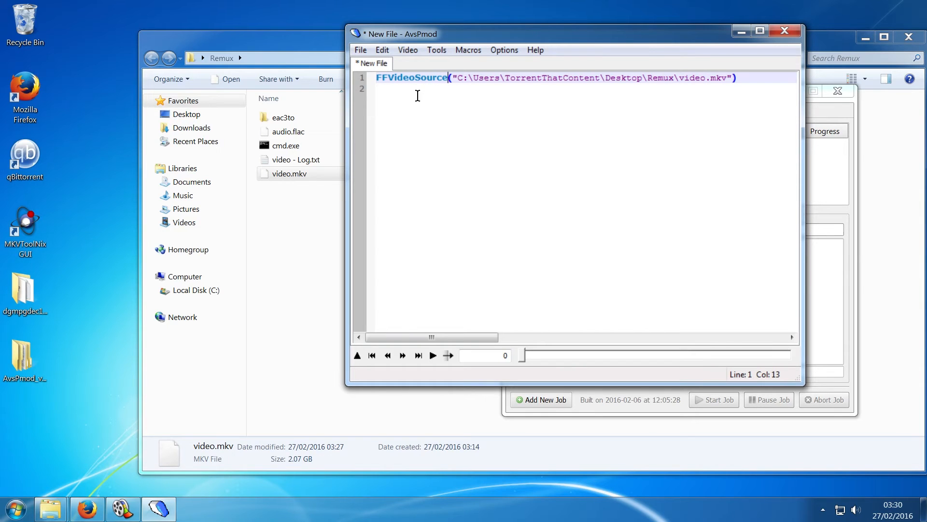
# Refresh the script's video preview, maximize the AvsPmod window, and move the preview to frame 204.
pyautogui.click(407, 49)
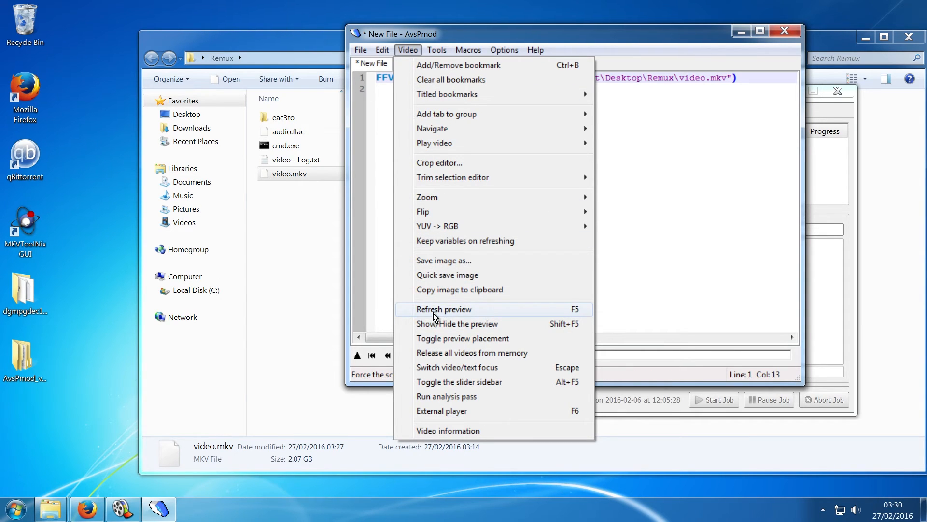
pyautogui.click(434, 314)
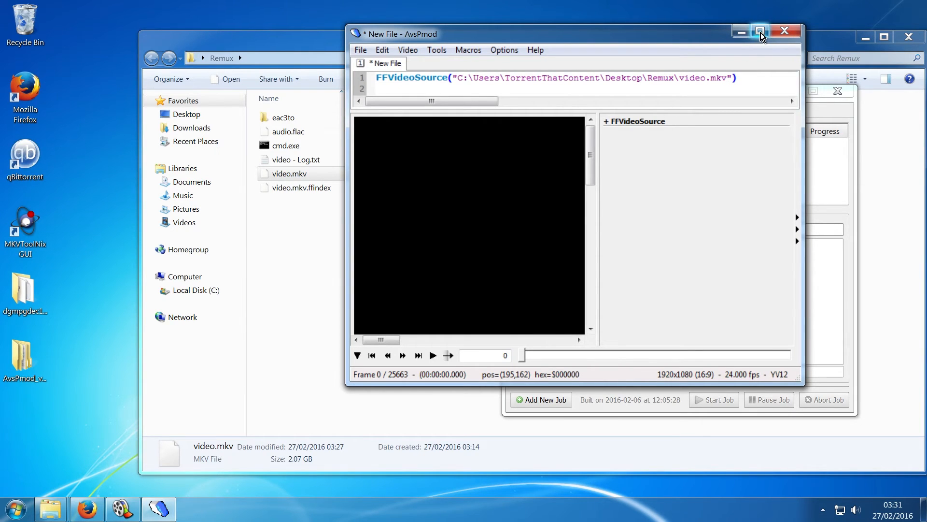
pyautogui.click(761, 33)
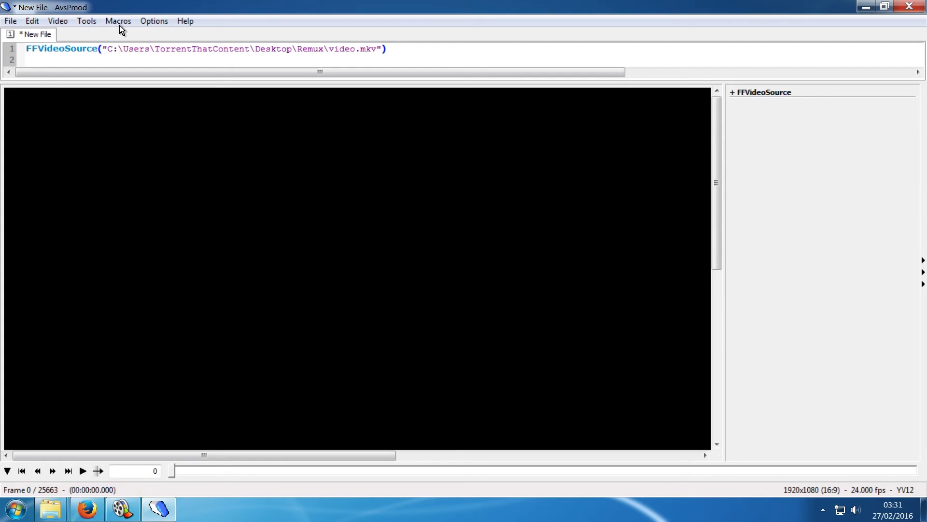
pyautogui.click(178, 472)
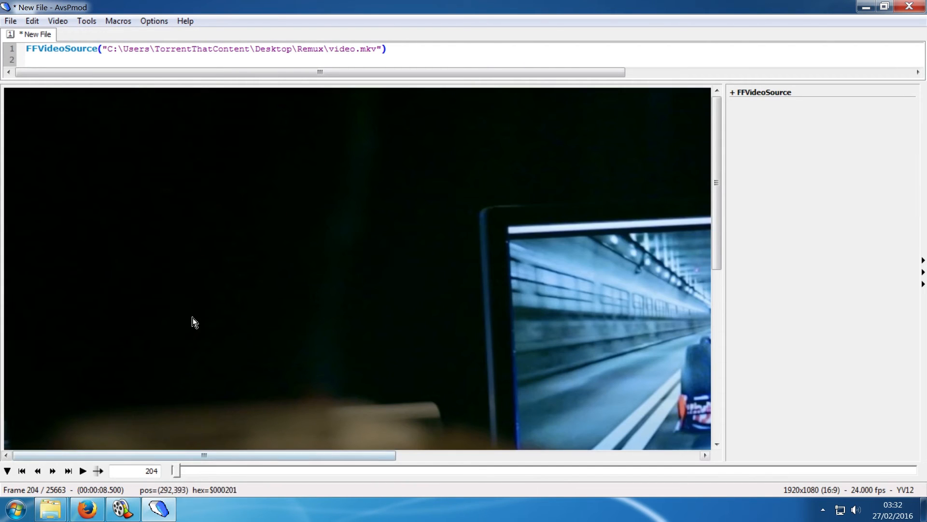
# Inspect the frame 204 preview down to its lower part and make the script pane slightly taller.
pyautogui.scroll(-6, 287, 234)
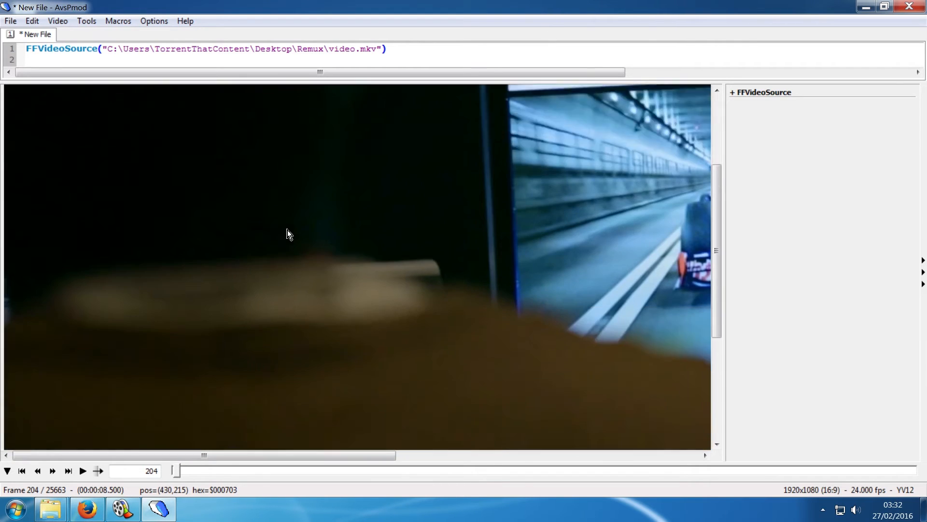
pyautogui.scroll(6, 296, 247)
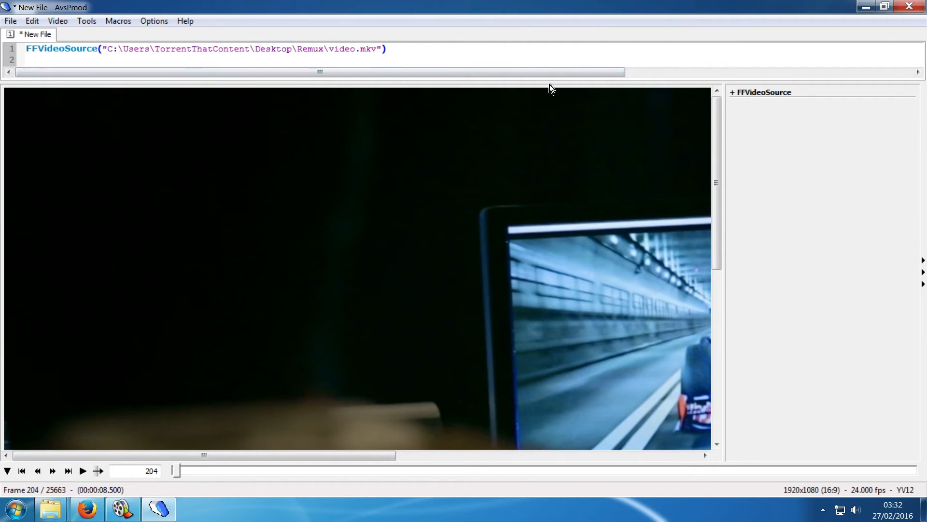
pyautogui.moveTo(551, 81); pyautogui.dragTo(553, 96)
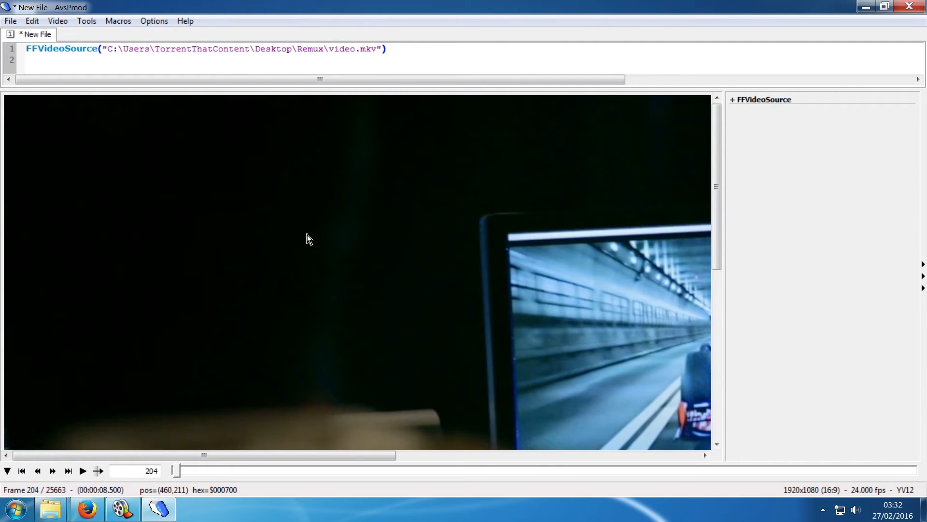
# Try a crop of 40 at the top and 720 at the bottom in the Crop editor, and discard it.
pyautogui.rightClick(259, 203)
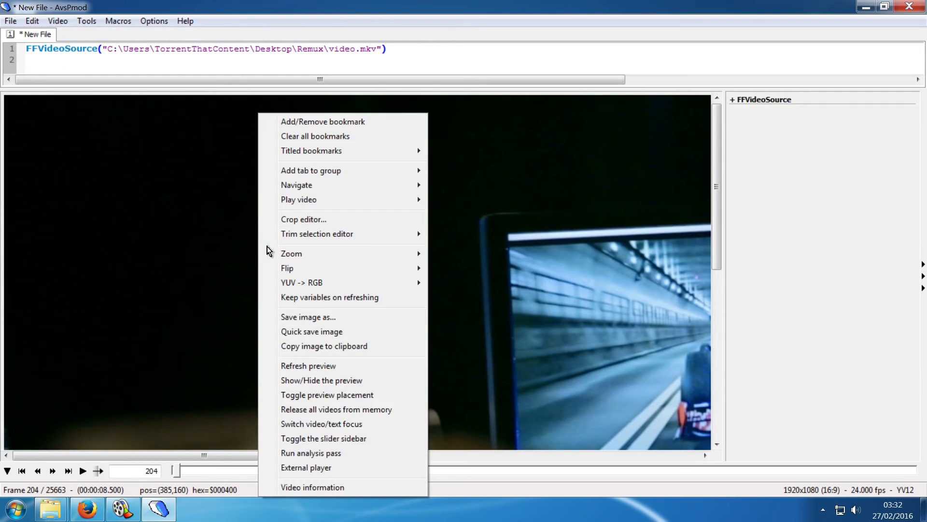
pyautogui.click(327, 220)
pyautogui.click(850, 246)
pyautogui.moveTo(850, 247); pyautogui.dragTo(851, 248)
pyautogui.moveTo(852, 281); pyautogui.dragTo(852, 284)
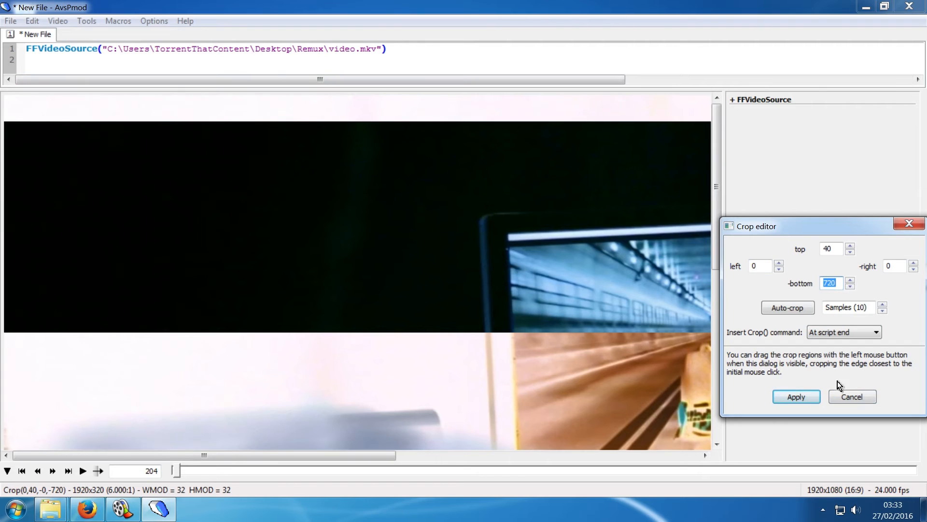
pyautogui.click(843, 395)
# Add an empty SelectRangeEvery() call on line 2 of the script, below the FFVideoSource line.
pyautogui.click(41, 58)
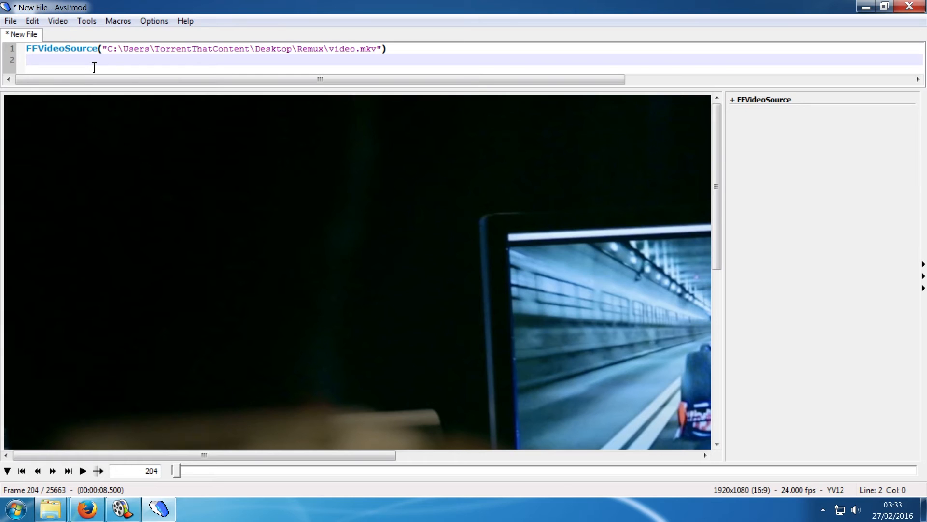
pyautogui.write('selectra')
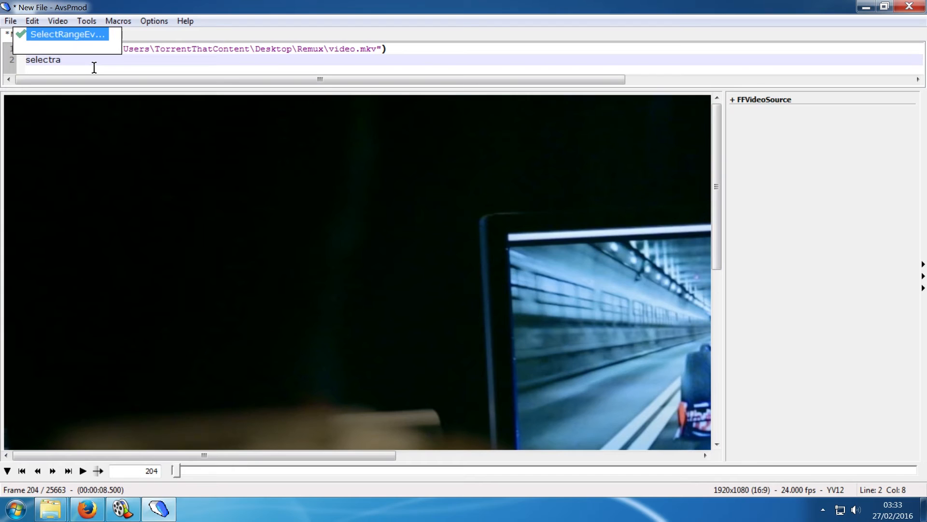
pyautogui.doubleClick(92, 37)
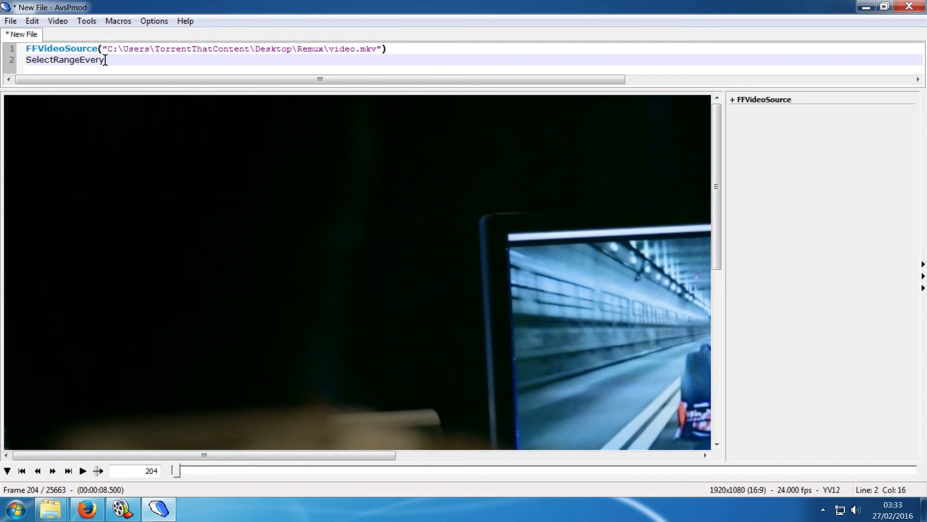
pyautogui.write('()')
pyautogui.press('Left')
pyautogui.click(116, 60)
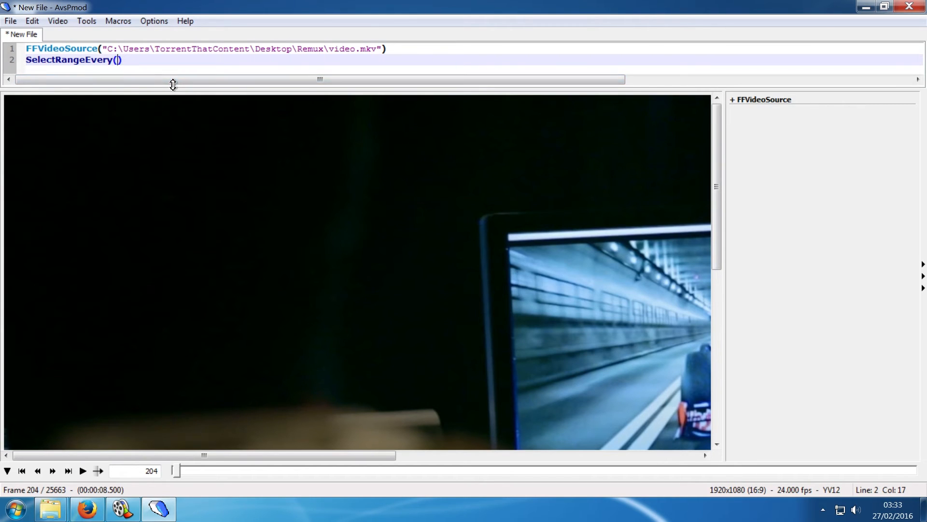
# Fill in the SelectRangeEvery arguments as 1000,60,1000 for every, length and offset.
pyautogui.write('1000')
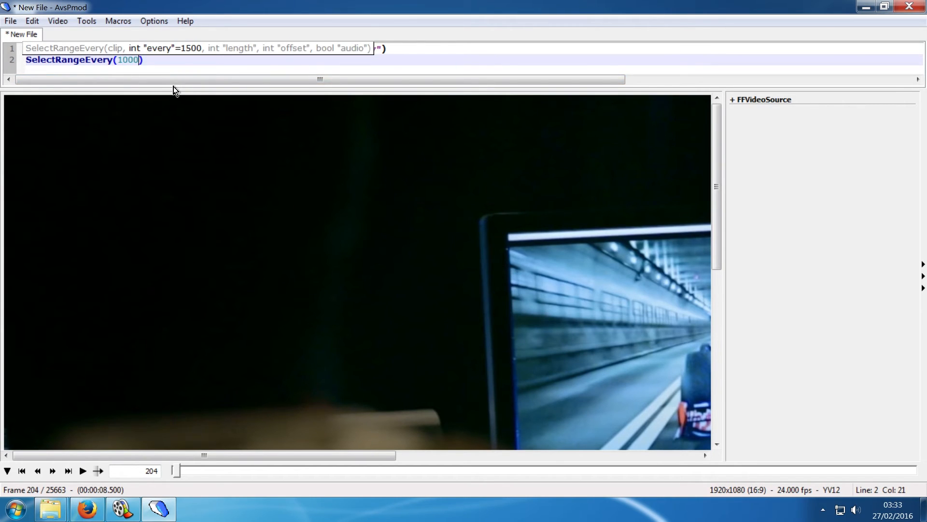
pyautogui.write(',')
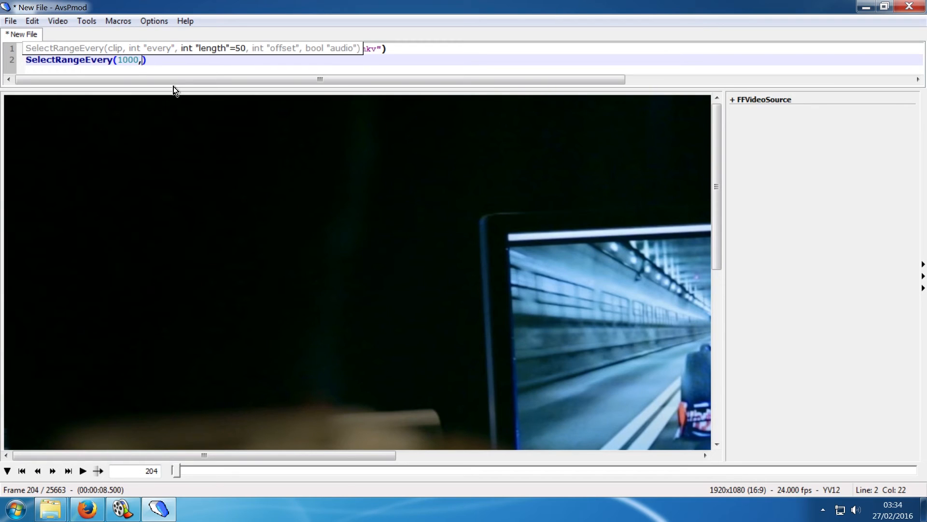
pyautogui.write('60,1000')
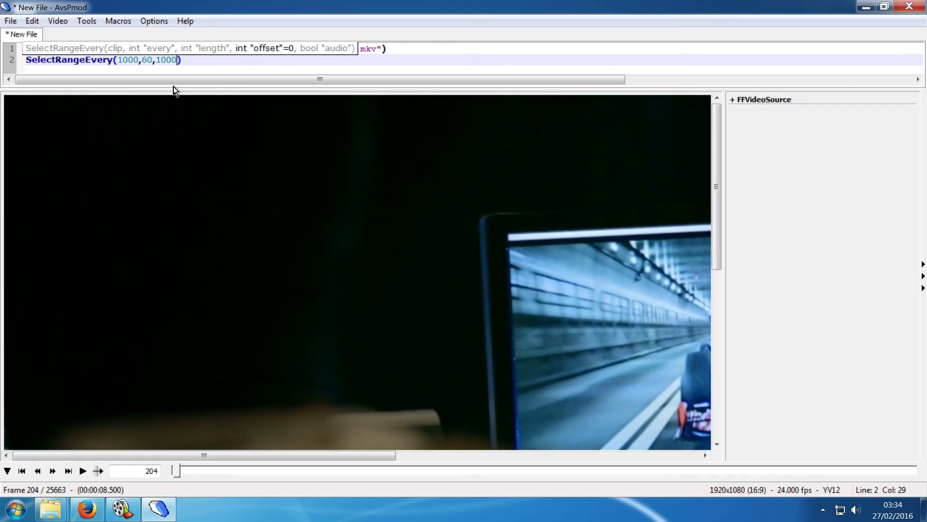
pyautogui.press('BackSpace')
pyautogui.write('2')
pyautogui.press('BackSpace')
pyautogui.write('1')
pyautogui.click(188, 66)
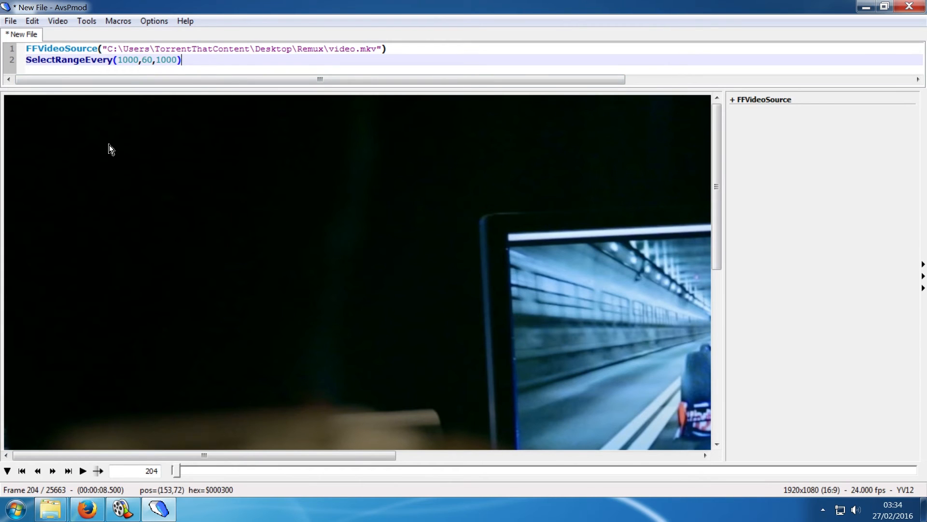
# Save the script as New File.avs in the Remux folder and close AvsPmod.
pyautogui.click(11, 22)
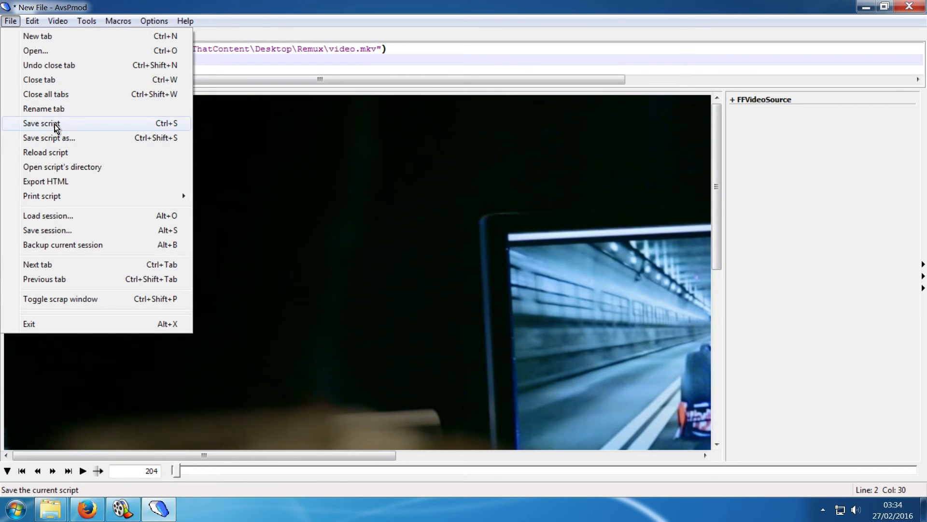
pyautogui.press('Escape')
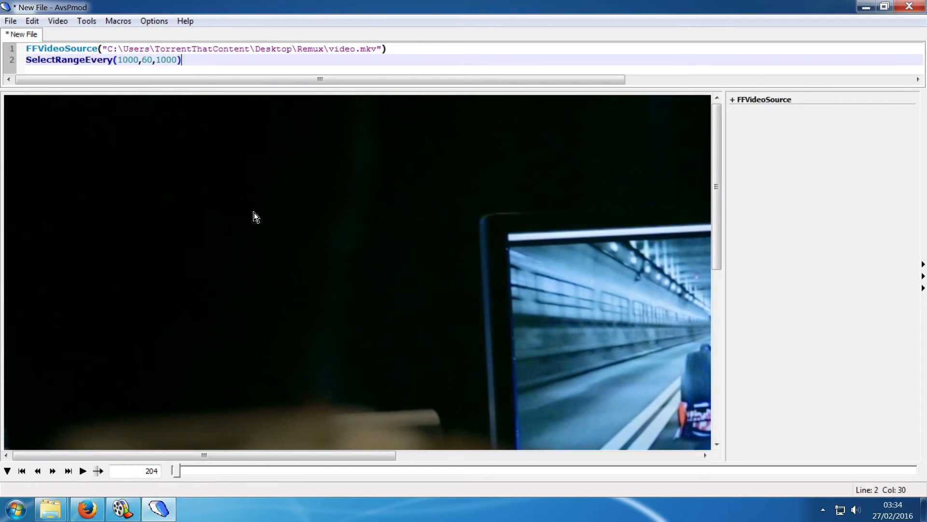
pyautogui.click(253, 211)
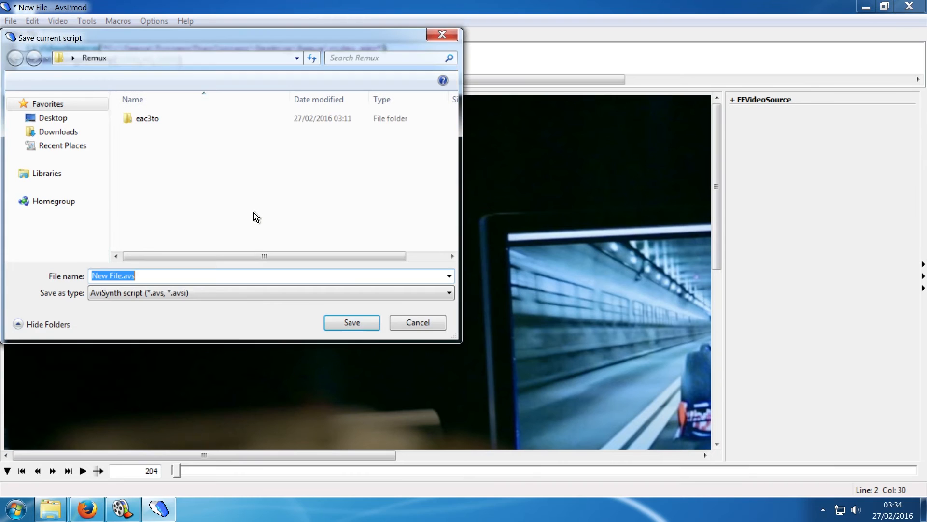
pyautogui.click(332, 323)
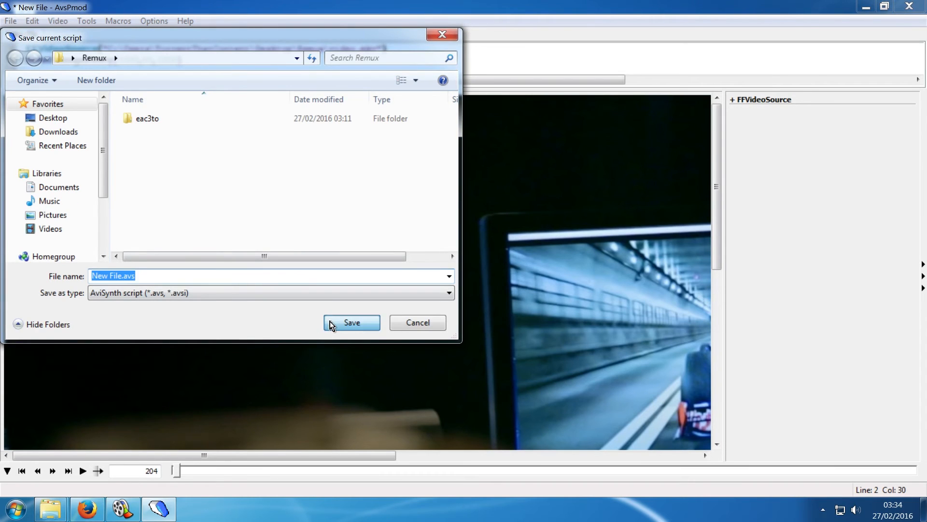
pyautogui.click(906, 7)
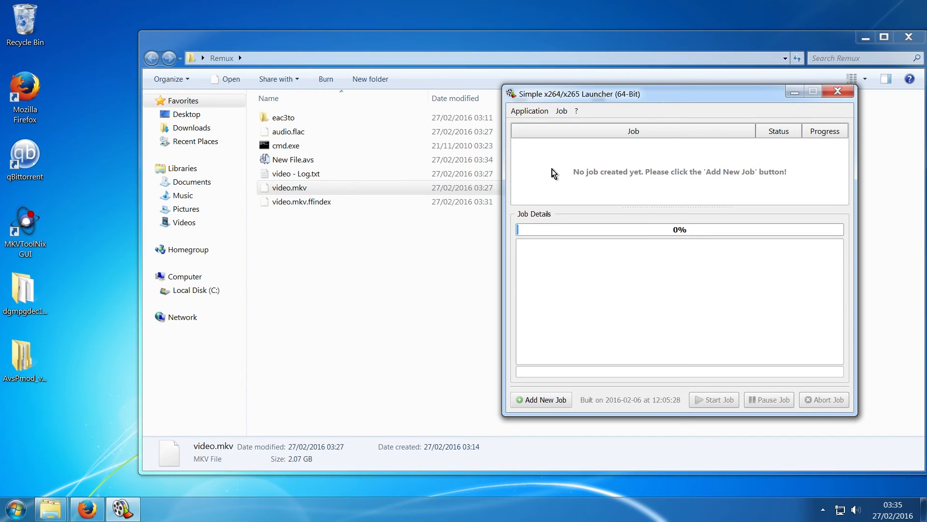
# Start a new job in Simple x264/x265 Launcher with the Remux folder's New File.avs as source, and shift the job dialog aside.
pyautogui.rightClick(555, 163)
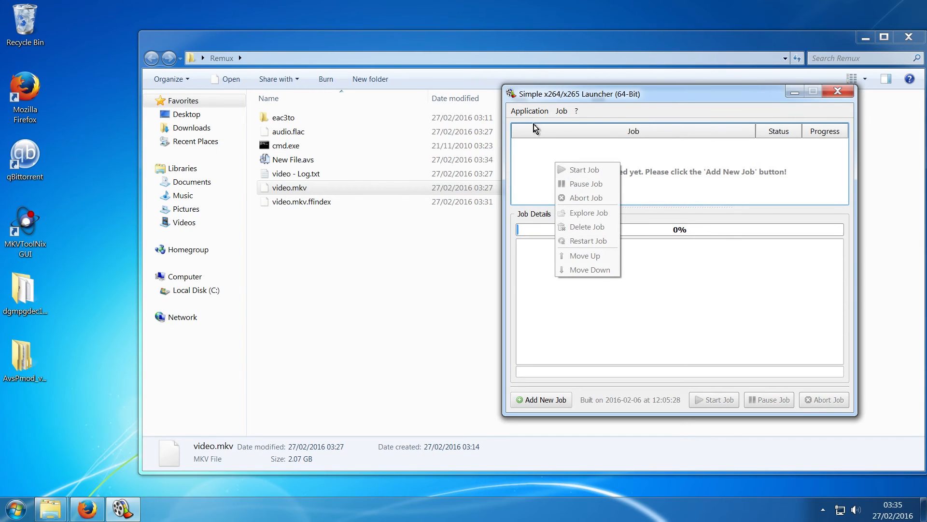
pyautogui.click(530, 110)
pyautogui.click(534, 139)
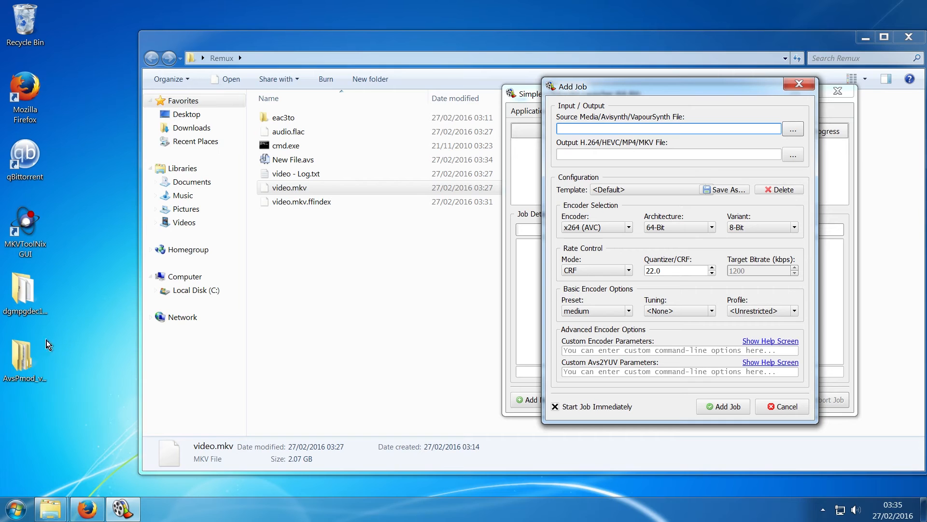
pyautogui.click(785, 129)
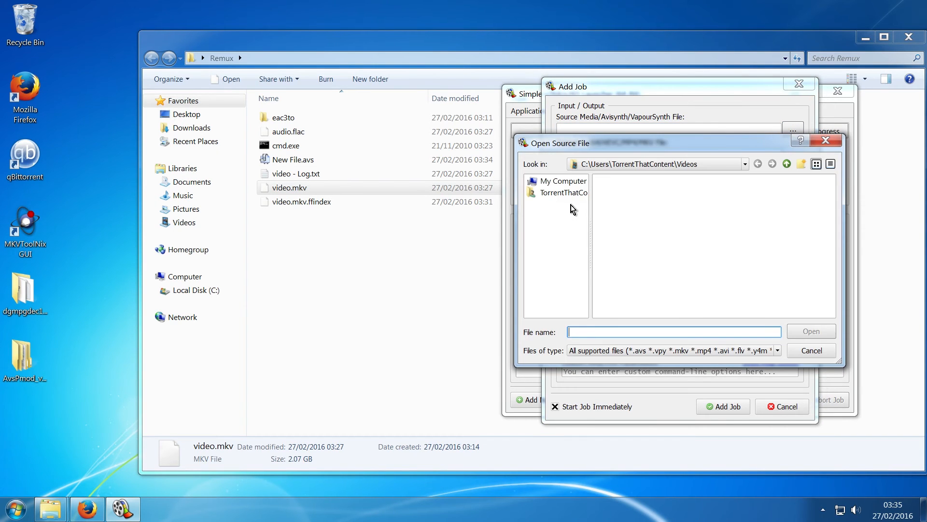
pyautogui.click(826, 140)
pyautogui.moveTo(341, 160); pyautogui.dragTo(619, 132)
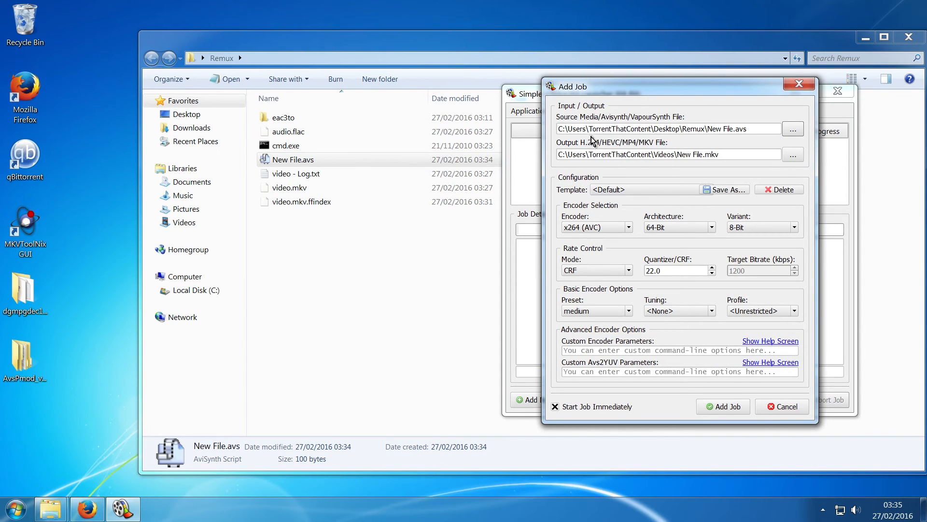
pyautogui.moveTo(626, 93); pyautogui.dragTo(428, 87)
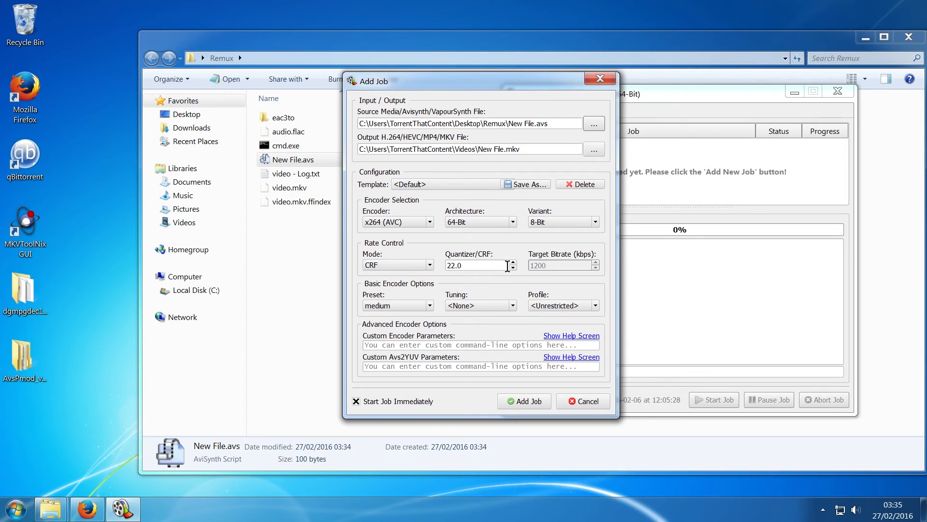
# Set the job's CRF to 17.0, the preset to placebo and the profile to High.
pyautogui.click(513, 268)
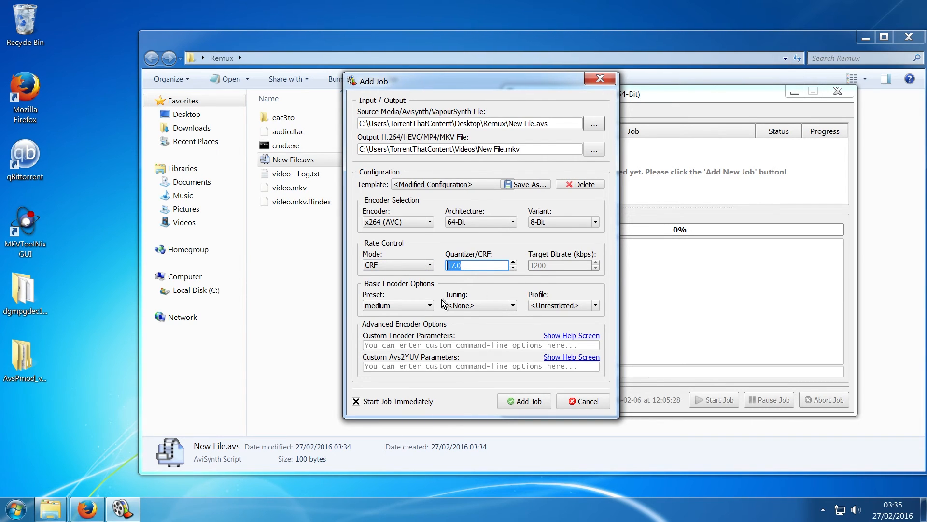
pyautogui.click(429, 305)
pyautogui.scroll(-1, 410, 368)
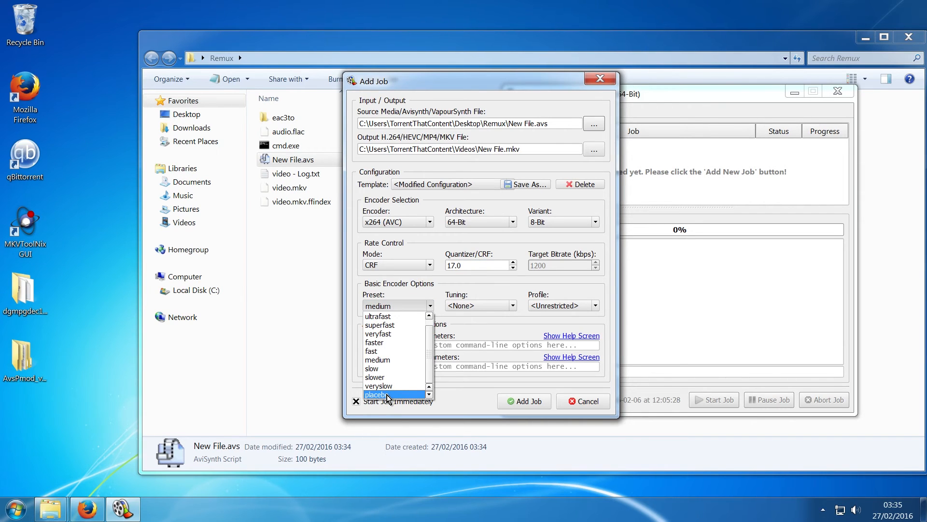
pyautogui.click(387, 396)
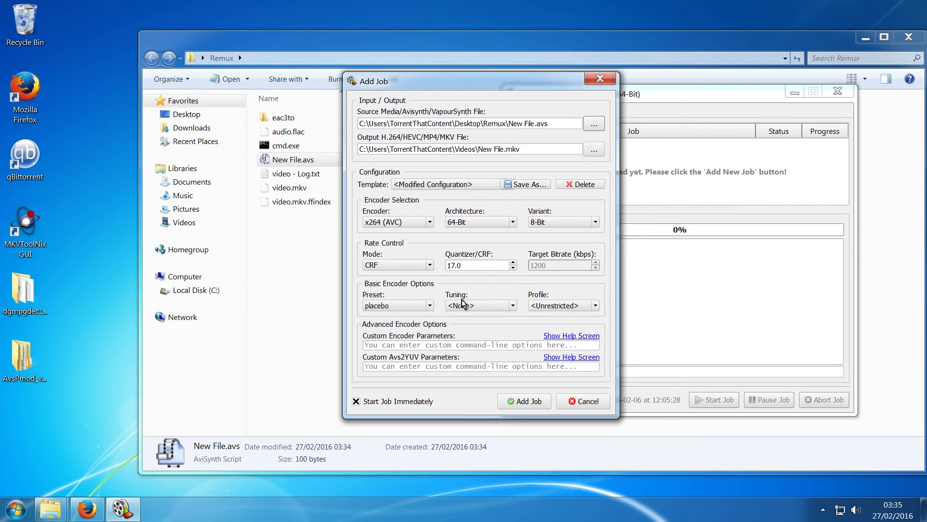
pyautogui.click(572, 307)
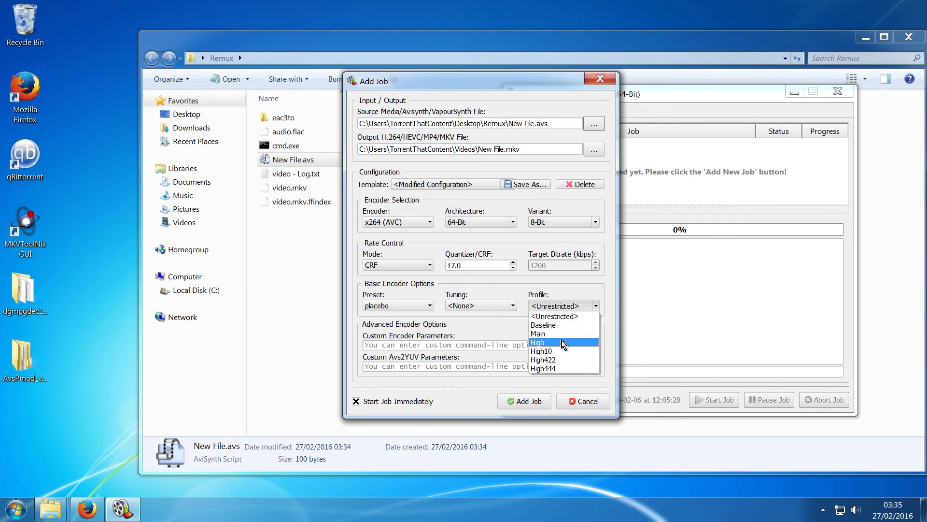
pyautogui.click(560, 342)
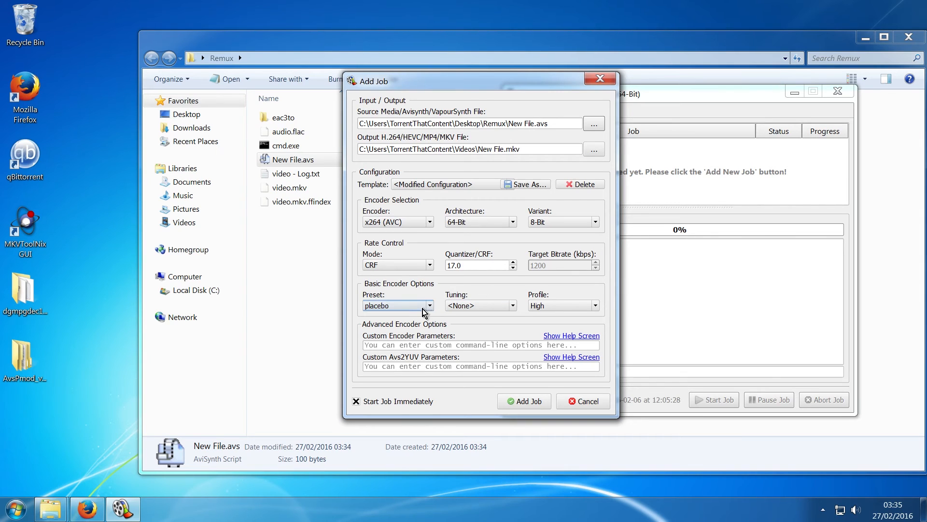
pyautogui.moveTo(421, 313)
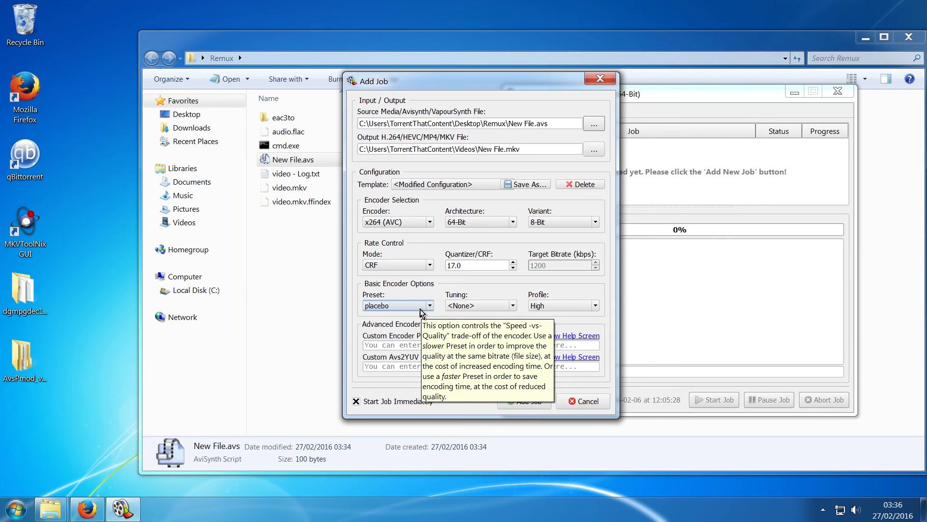
# Paste these custom encoder parameters: --level 4.1 --ref 4 --bframes 9 --deblock -3:-3 --me umh --merange 32 --aq-mode 2 --subme 11 --trellis 2 --analyse=0x3:0x133 --vbv-maxrate 30000 --vbv-bufsize 38000.
pyautogui.click(413, 345)
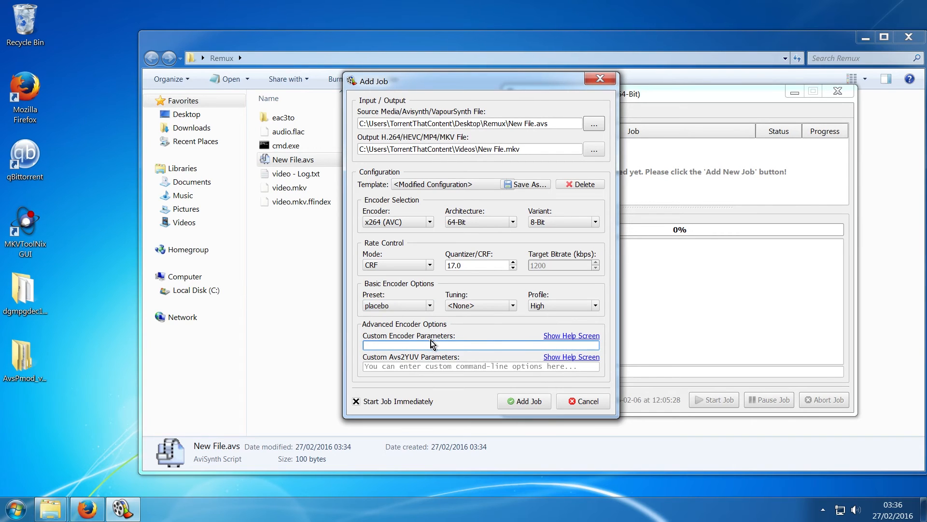
pyautogui.moveTo(457, 347)
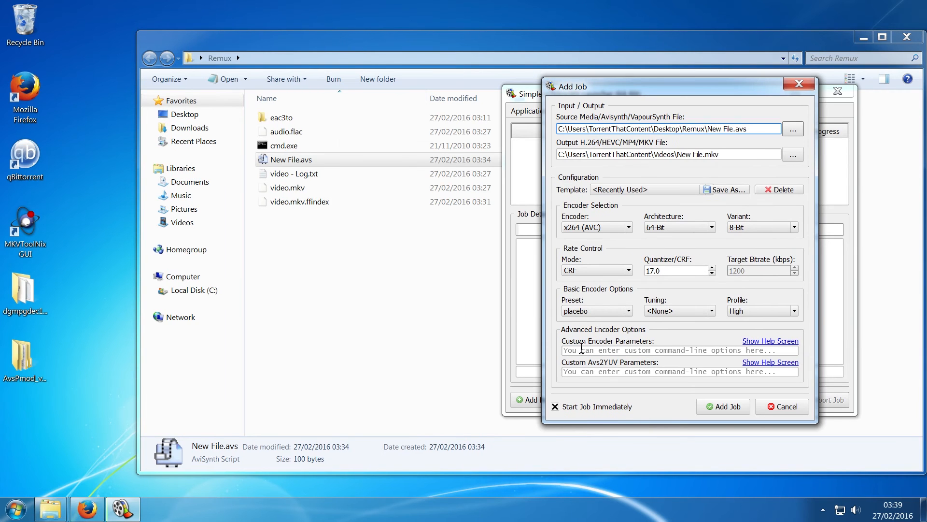
pyautogui.click(582, 349)
pyautogui.rightClick(582, 349)
pyautogui.click(683, 383)
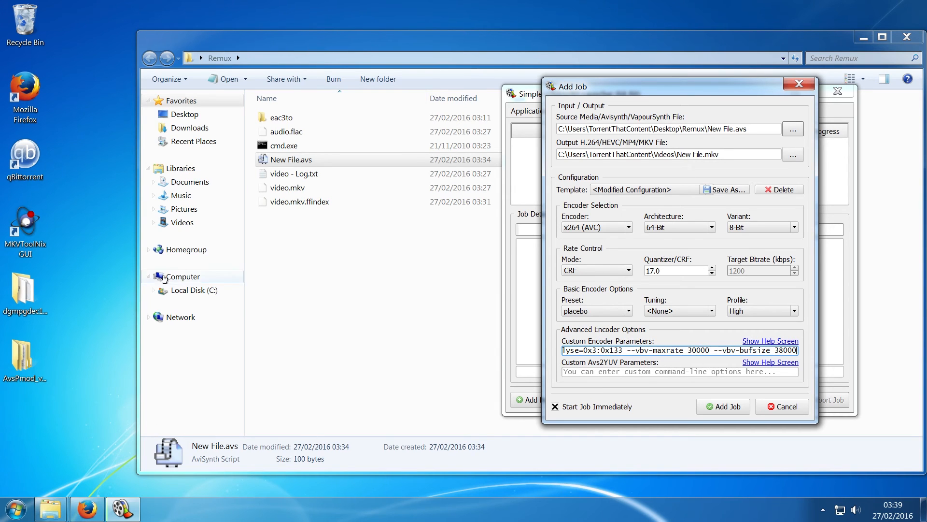
# Open the desktop's New Text Document.txt in a maximized Notepad window to review the full encoder parameter line.
pyautogui.click(924, 508)
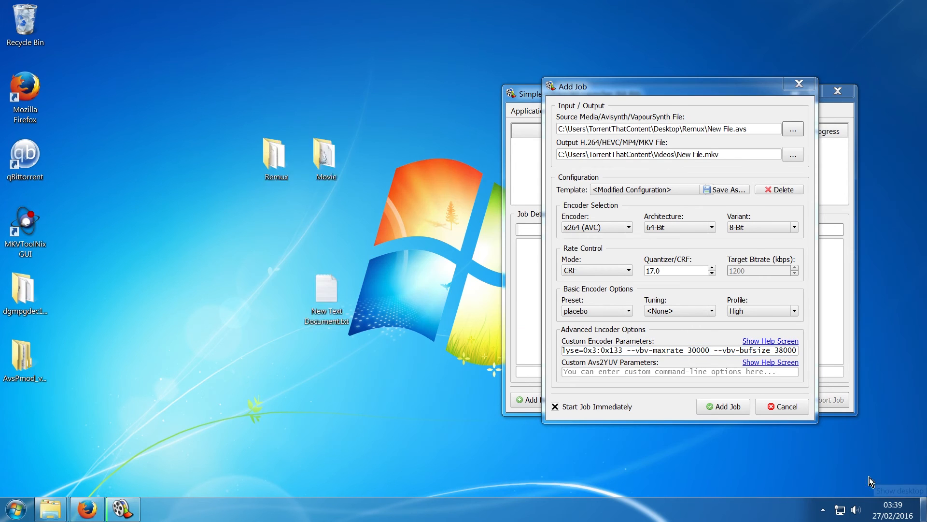
pyautogui.doubleClick(327, 295)
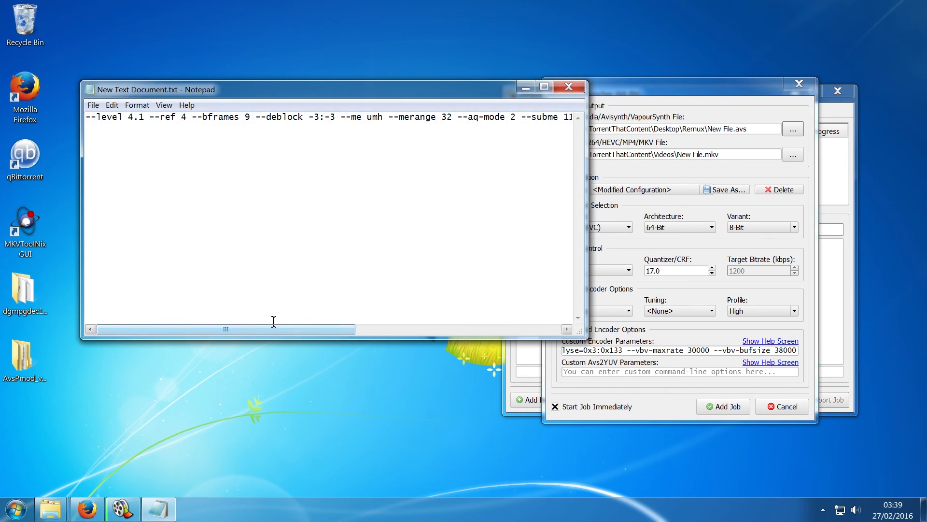
pyautogui.click(545, 87)
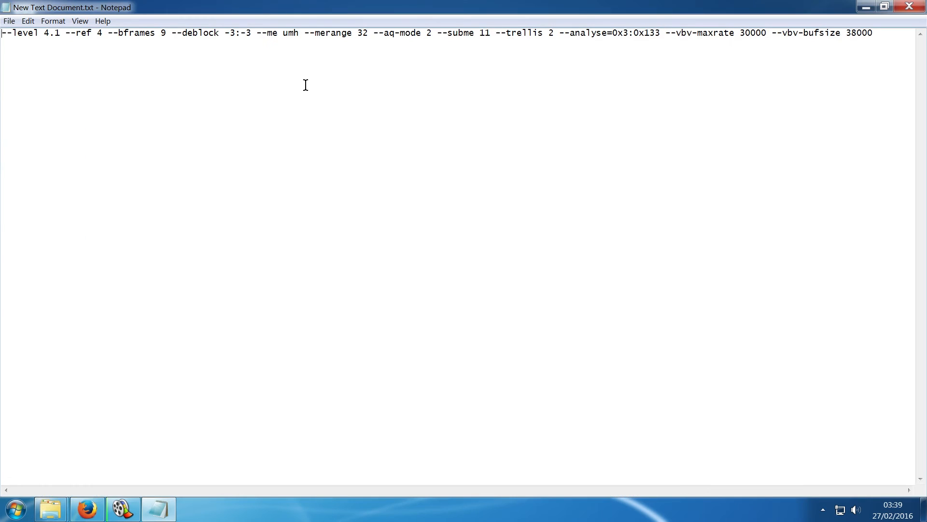
pyautogui.moveTo(879, 44); pyautogui.dragTo(2, 42)
pyautogui.click(35, 49)
pyautogui.doubleClick(215, 10)
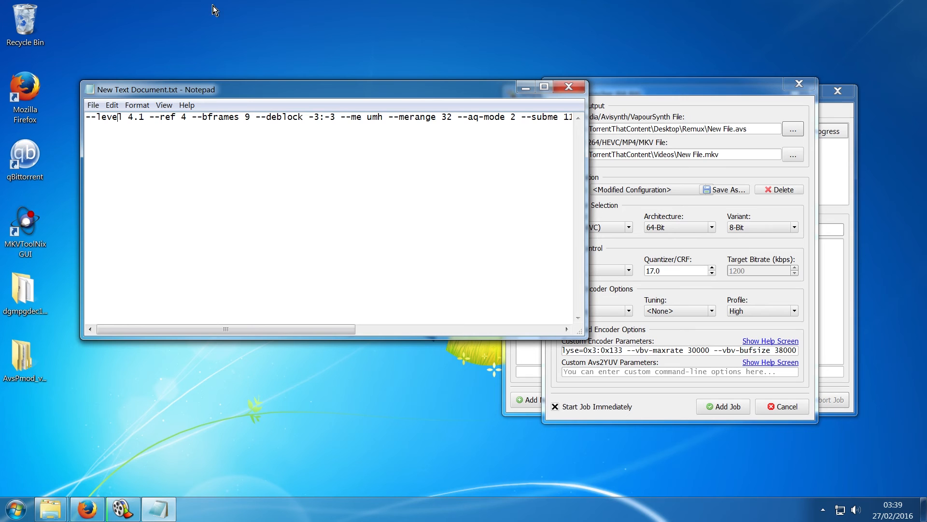
pyautogui.moveTo(227, 331); pyautogui.dragTo(466, 328)
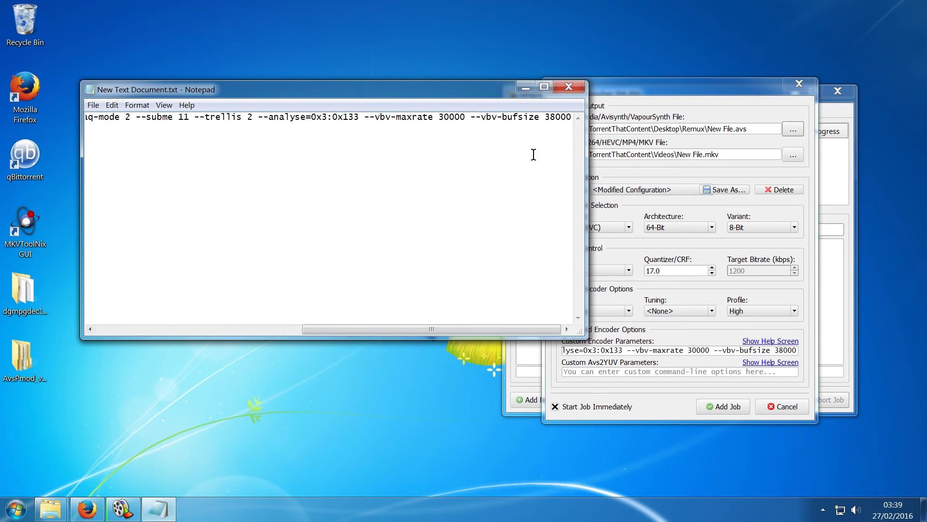
pyautogui.click(544, 87)
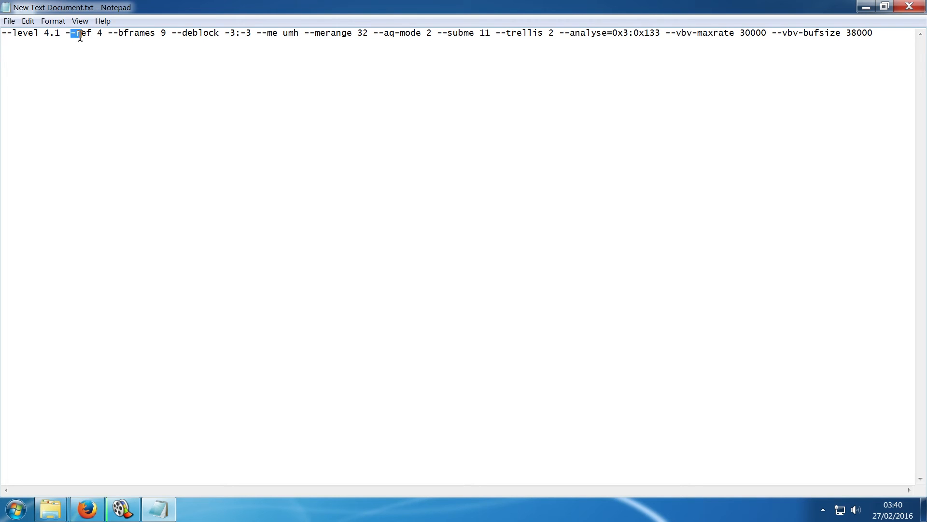
# Copy "--ref 4 --bframes 9" from the encoder parameter line and paste it on a separate line below.
pyautogui.moveTo(66, 34); pyautogui.dragTo(166, 35)
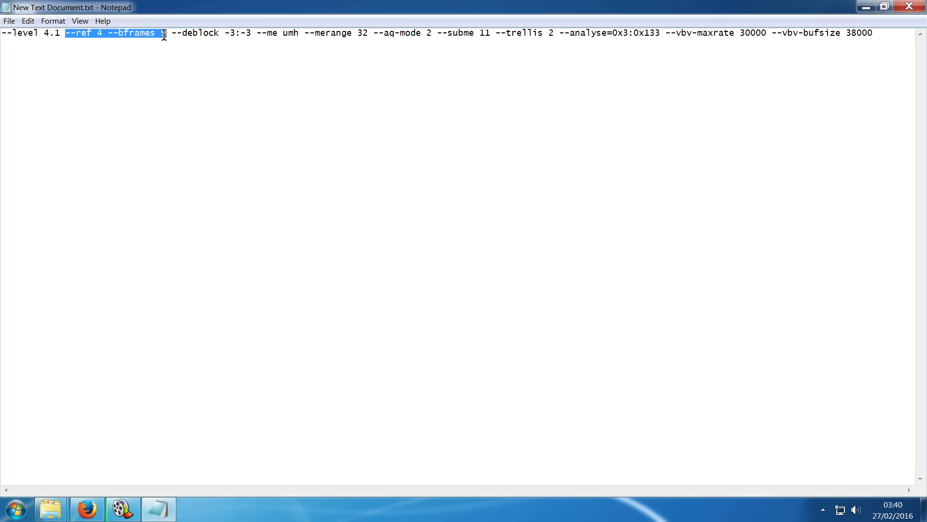
pyautogui.rightClick(165, 36)
pyautogui.click(179, 69)
pyautogui.click(102, 71)
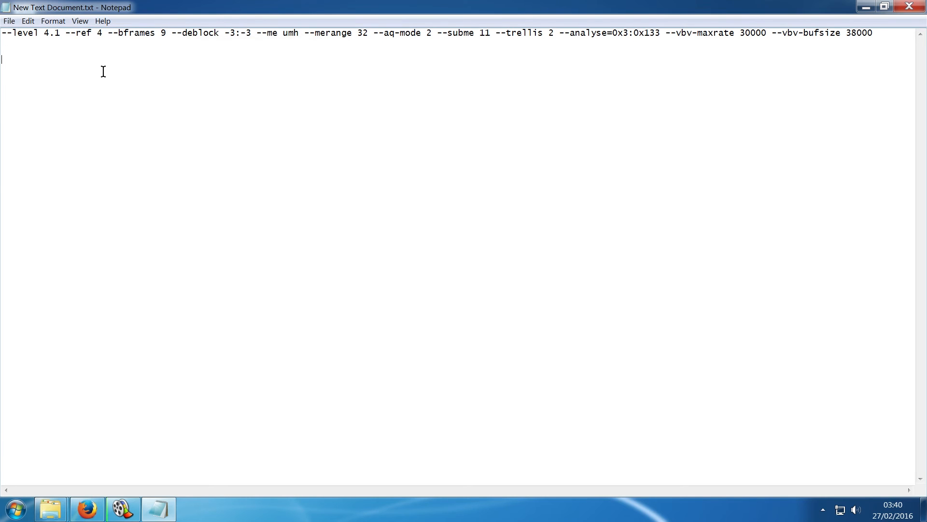
pyautogui.rightClick(103, 72)
pyautogui.click(122, 118)
# Copy "--me umh --merange 32" from the full parameter line and append it after "--ref 4 --bframes 9" on the lower line.
pyautogui.moveTo(257, 38); pyautogui.dragTo(342, 35)
pyautogui.click(279, 36)
pyautogui.moveTo(256, 34); pyautogui.dragTo(367, 34)
pyautogui.rightClick(367, 34)
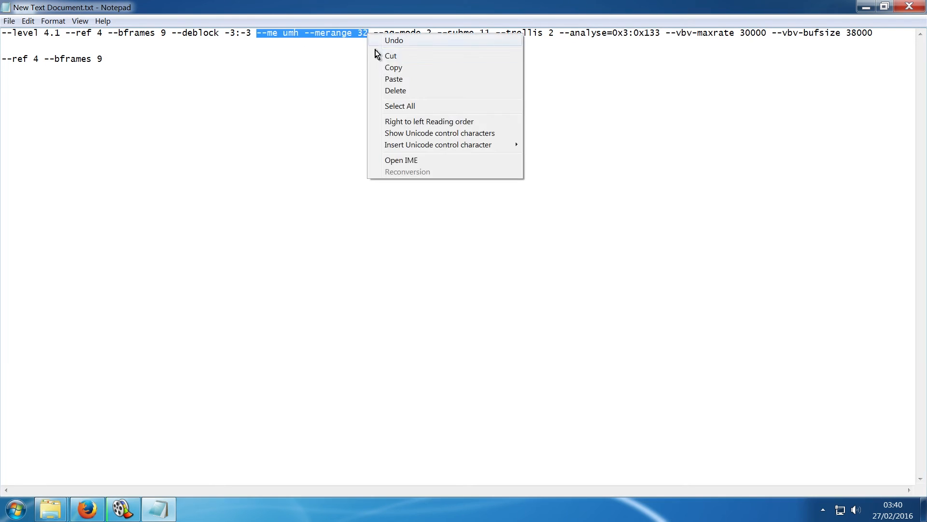
pyautogui.click(383, 66)
pyautogui.click(310, 64)
pyautogui.rightClick(311, 63)
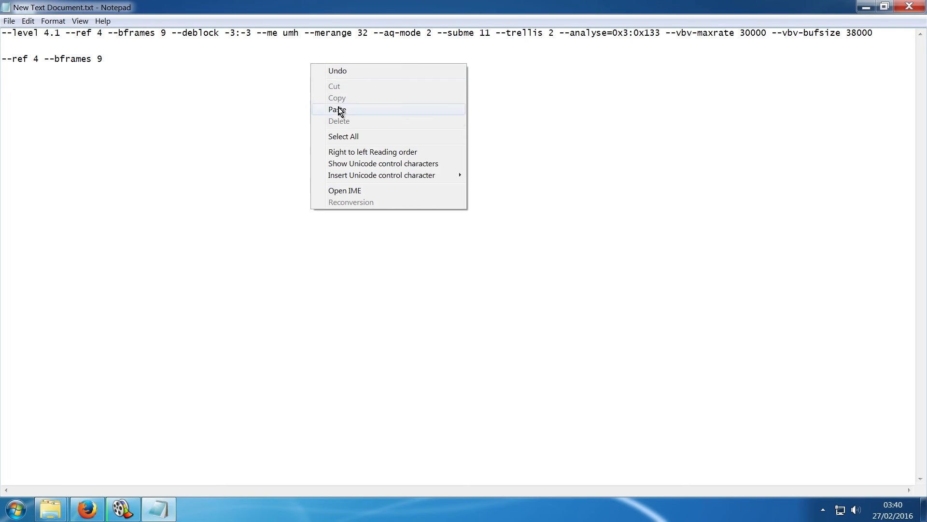
pyautogui.click(345, 110)
# Close New Text Document.txt with its changes saved, and add the configured x264 job with immediate start.
pyautogui.moveTo(241, 64); pyautogui.dragTo(2, 72)
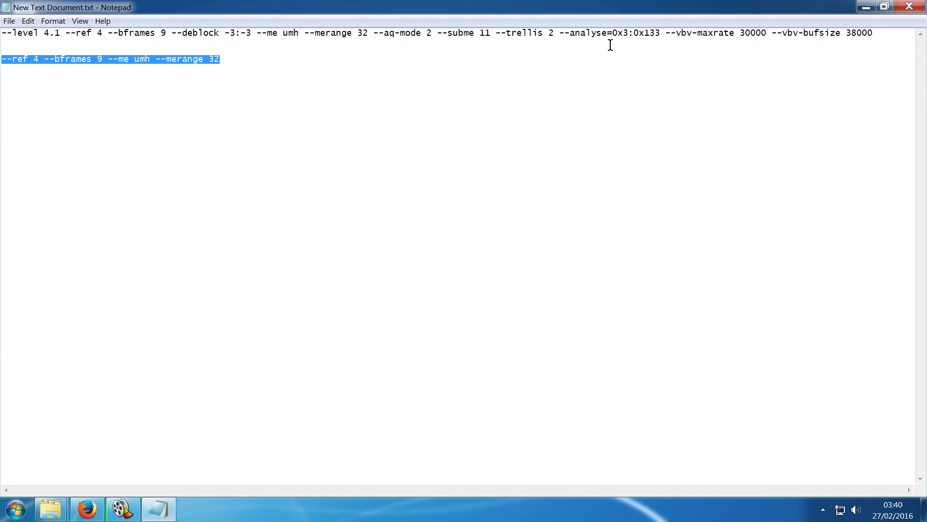
pyautogui.doubleClick(118, 34)
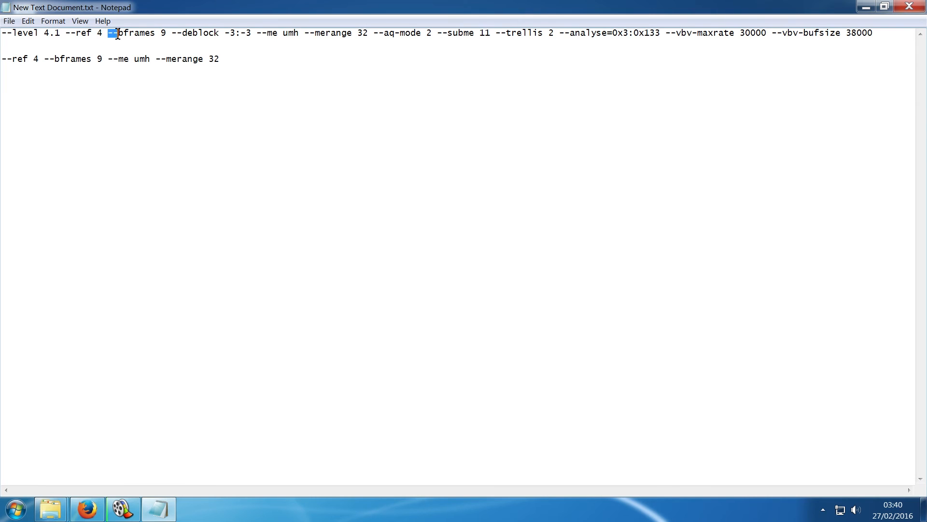
pyautogui.click(118, 34)
pyautogui.click(910, 6)
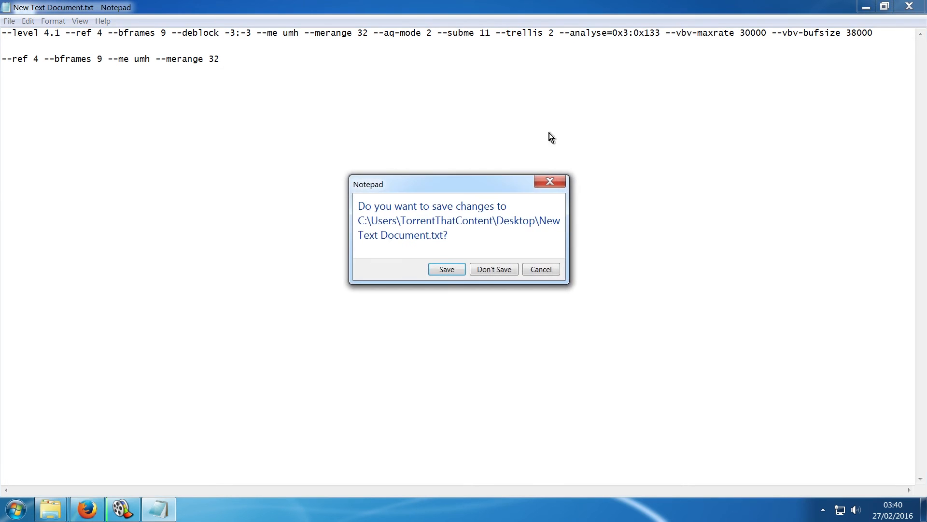
pyautogui.click(456, 269)
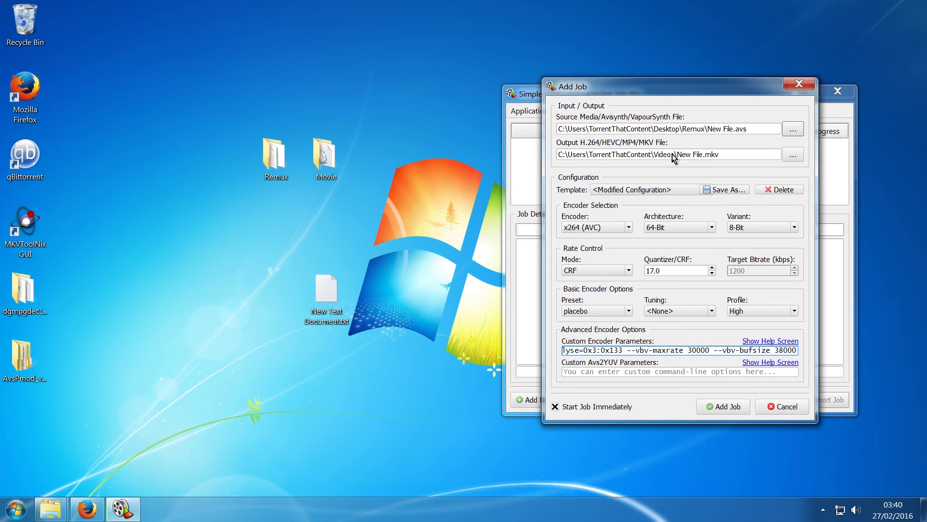
pyautogui.click(719, 408)
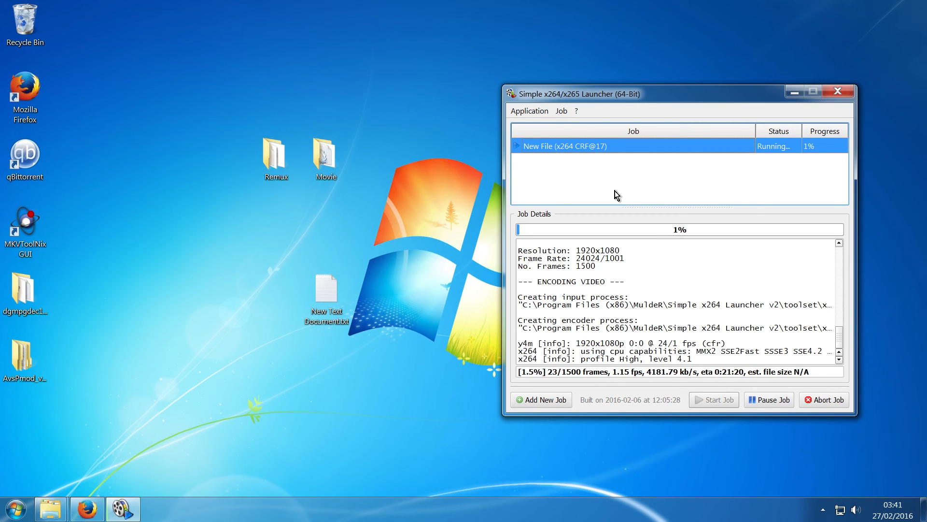
# Launch AvsPmod.exe from the desktop's AvsPmod_v2.5.1 folder, close the folder window, and move the preview back to frame 5.
pyautogui.doubleClick(285, 181)
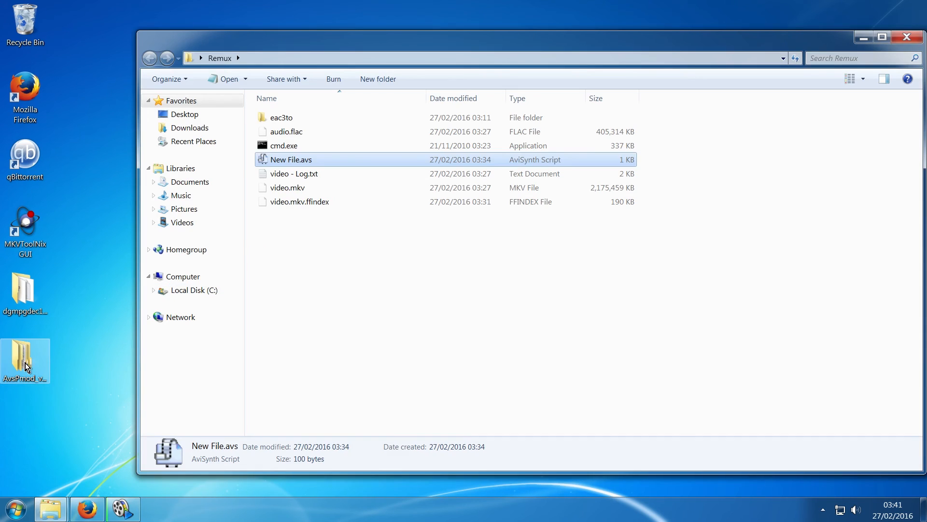
pyautogui.doubleClick(26, 367)
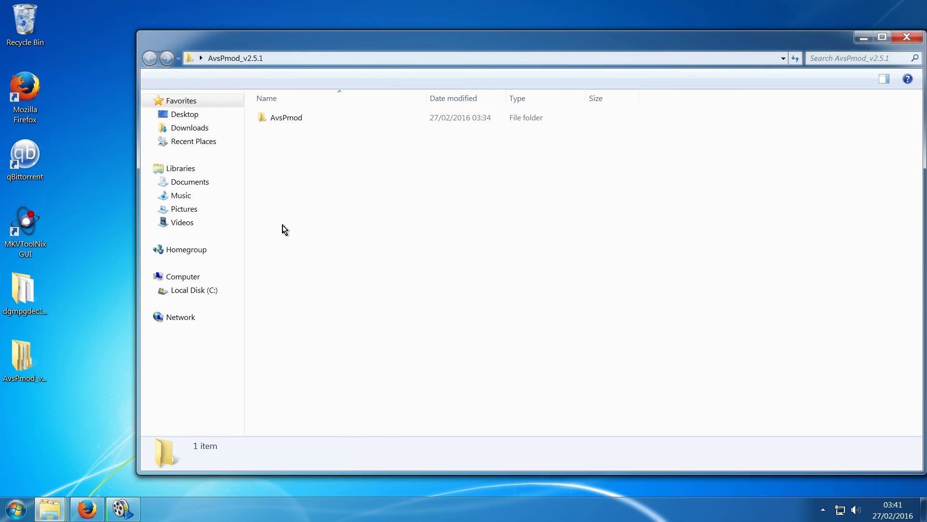
pyautogui.doubleClick(296, 123)
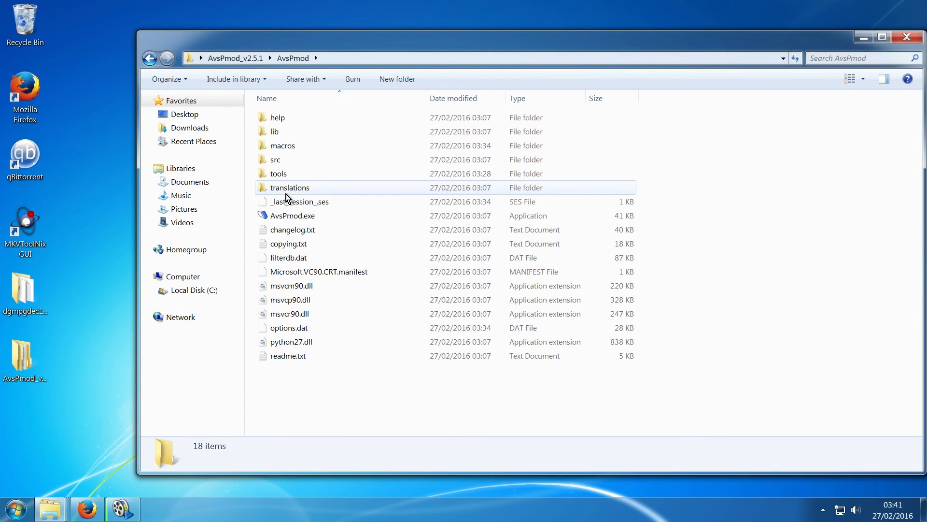
pyautogui.doubleClick(290, 216)
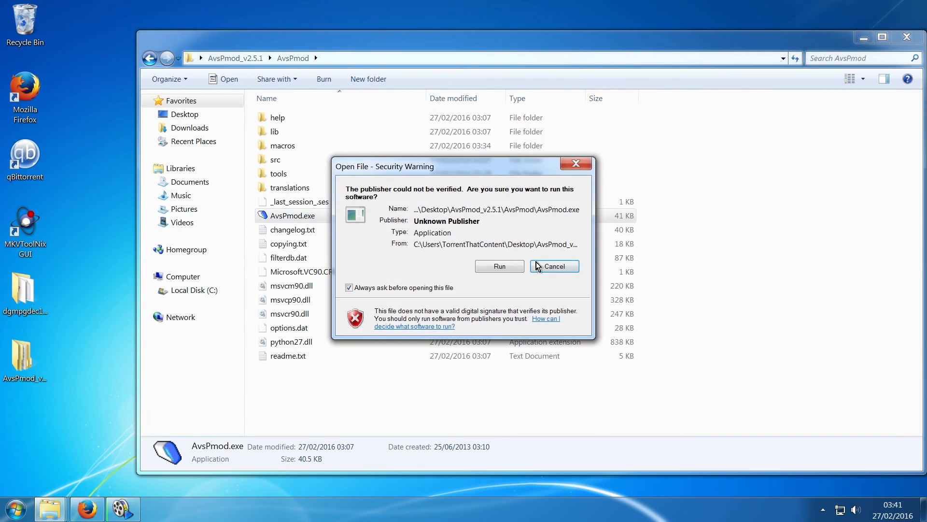
pyautogui.click(503, 267)
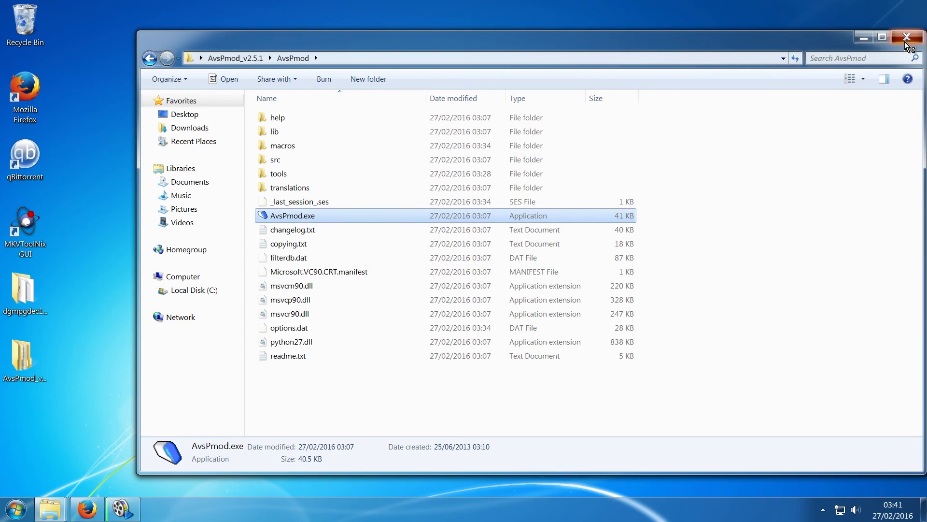
pyautogui.click(907, 36)
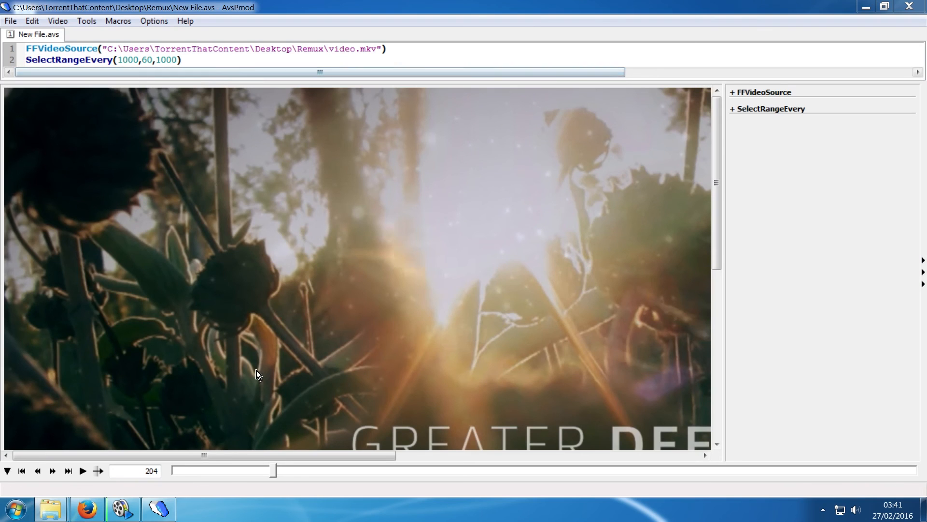
pyautogui.moveTo(273, 474); pyautogui.dragTo(174, 475)
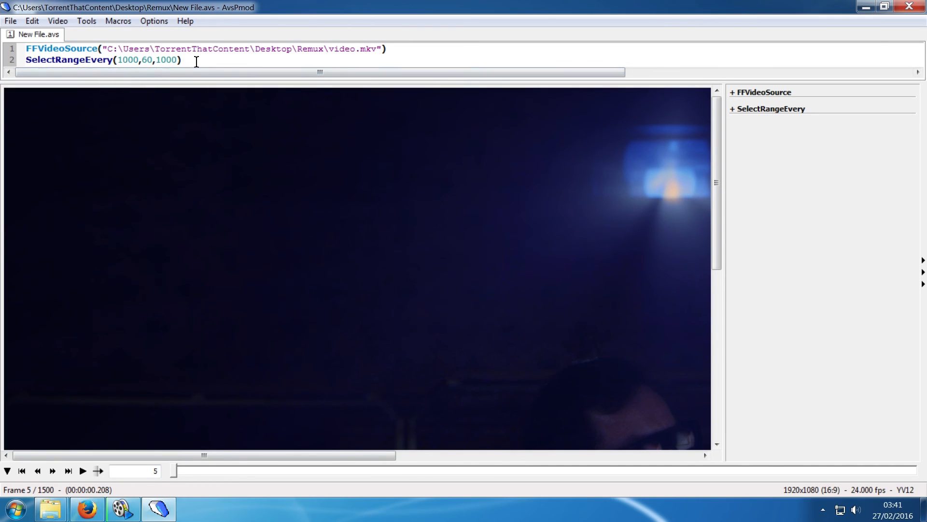
# Check the session options for saving and loading in AvsPmod's program settings, and dismiss the settings without changes.
pyautogui.click(154, 21)
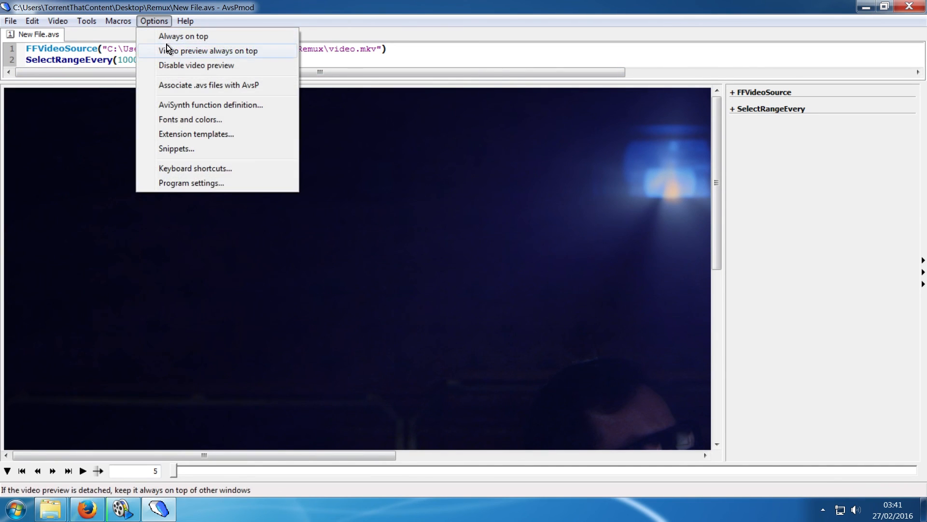
pyautogui.click(147, 182)
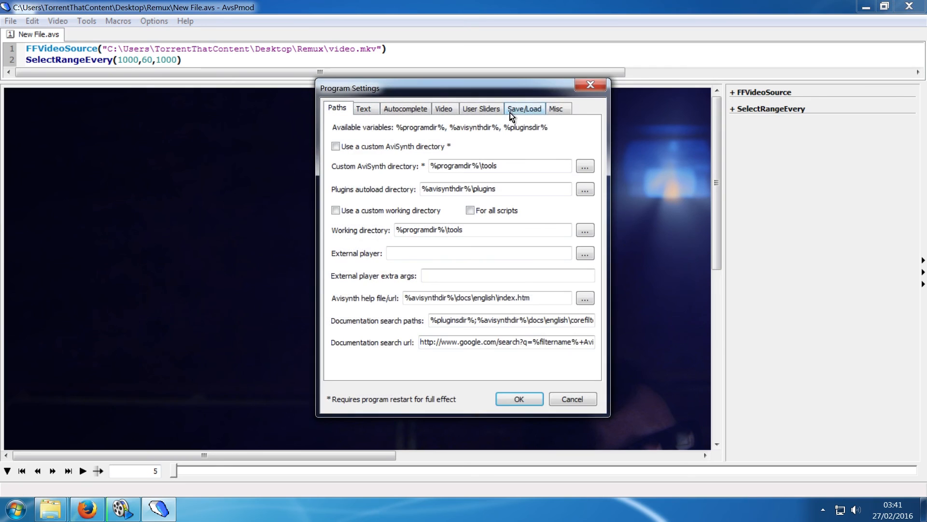
pyautogui.click(523, 116)
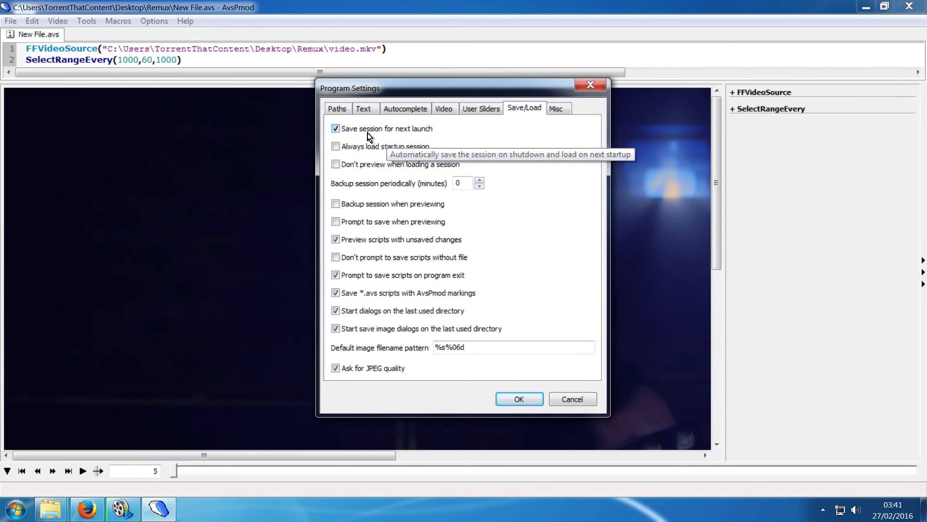
pyautogui.click(568, 399)
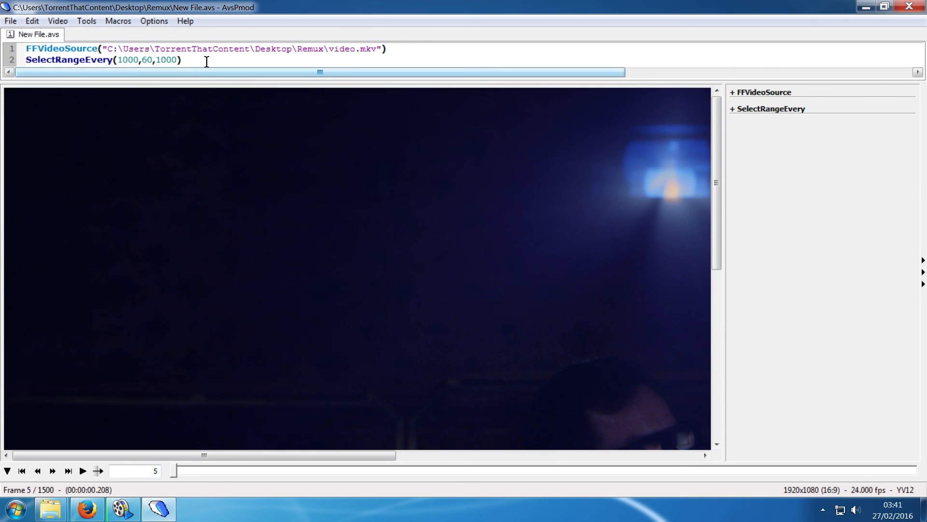
# Replace the SelectRangeEvery(1000,60,1000) line in New File.avs with the myFFInfo function name.
pyautogui.click(206, 60)
pyautogui.moveTo(229, 59); pyautogui.dragTo(15, 55)
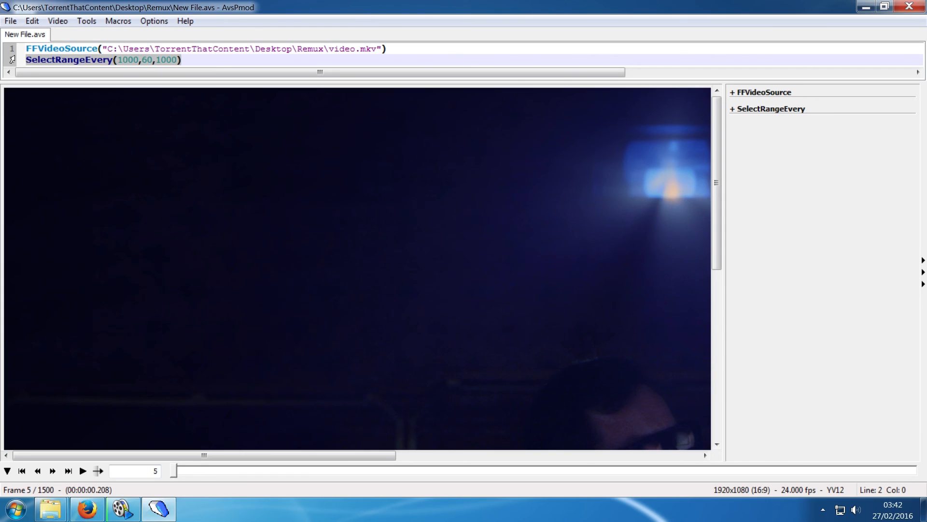
pyautogui.press('Delete')
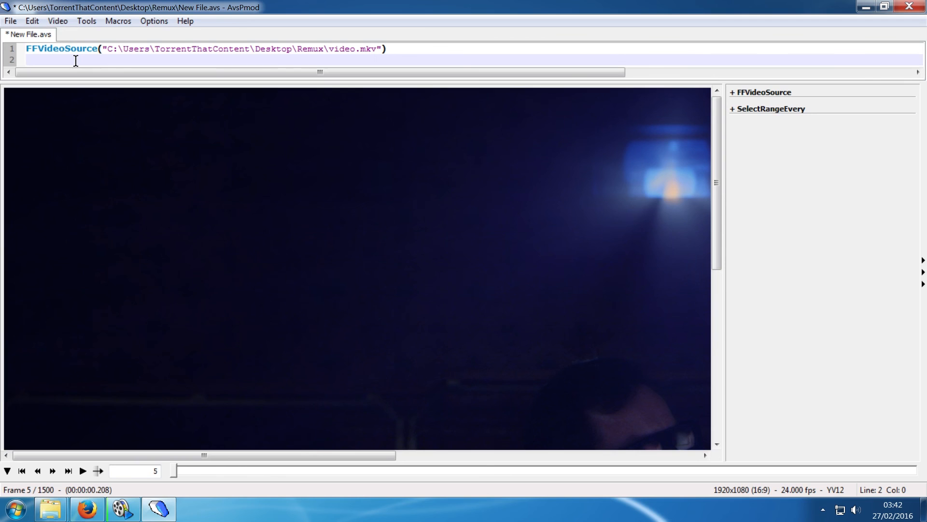
pyautogui.write('y')
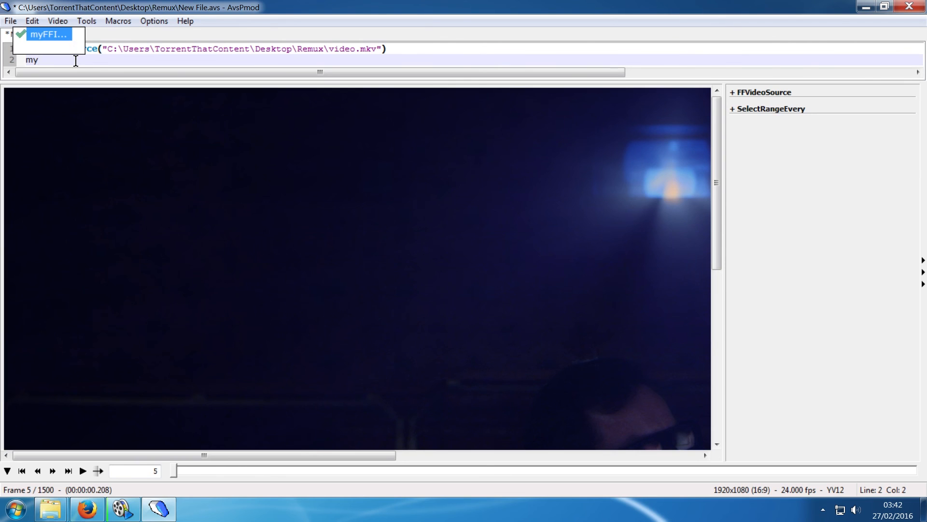
pyautogui.write('ffin')
pyautogui.press('Return')
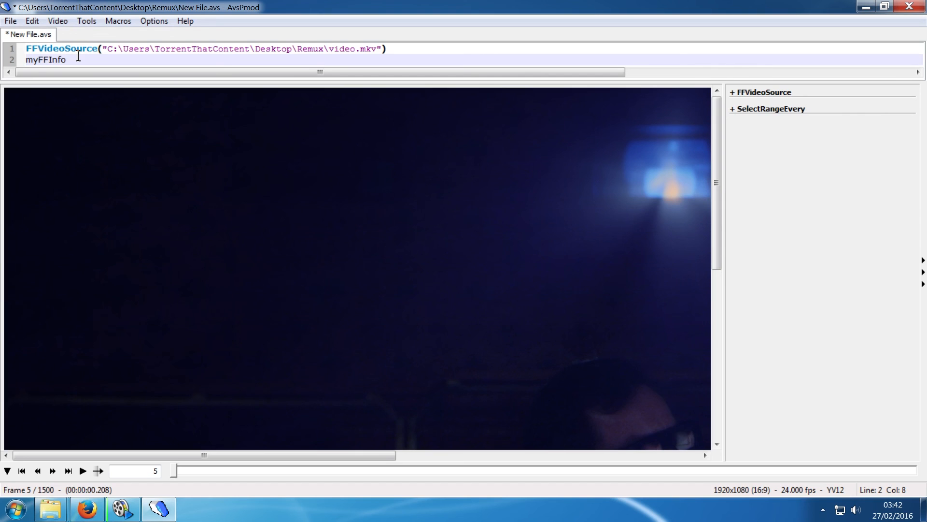
# Complete the function call as myFFInfo("Encode") and refresh the video preview.
pyautogui.write('()')
pyautogui.press('Left')
pyautogui.write('ancode')
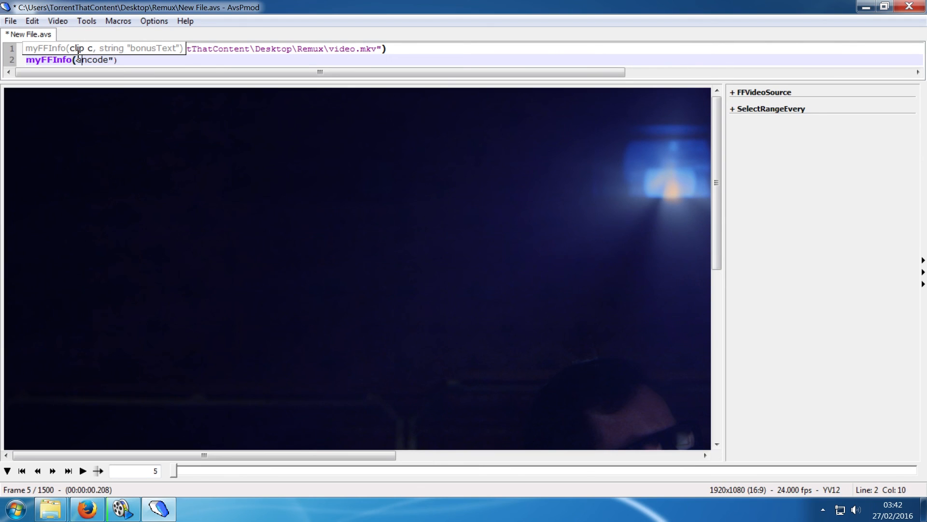
pyautogui.write('"')
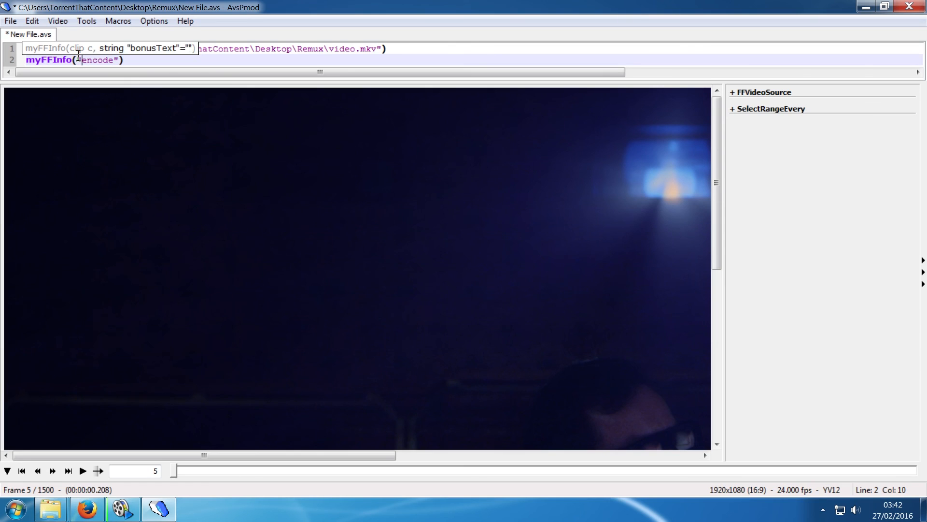
pyautogui.press('Delete')
pyautogui.write('E')
pyautogui.click(57, 21)
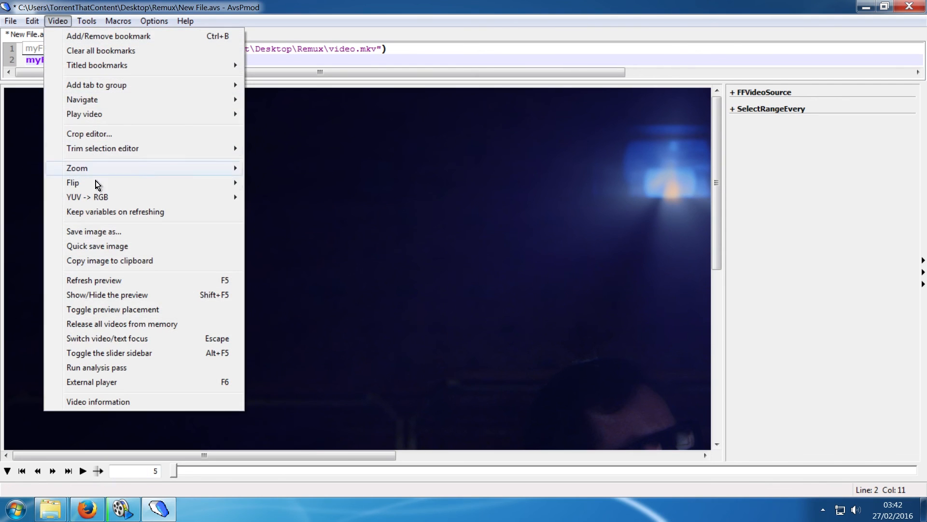
pyautogui.click(88, 280)
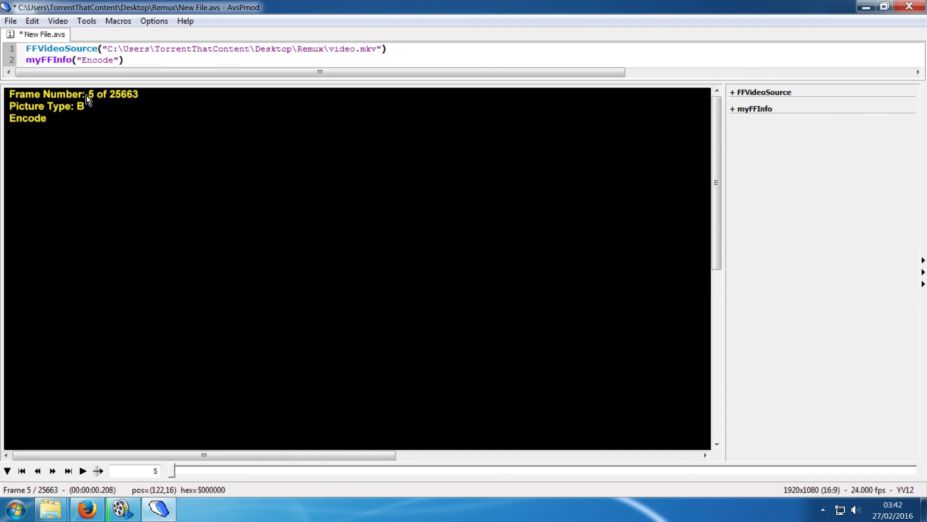
# Change the myFFInfo label text to "Soruce" and refresh the video preview.
pyautogui.doubleClick(95, 61)
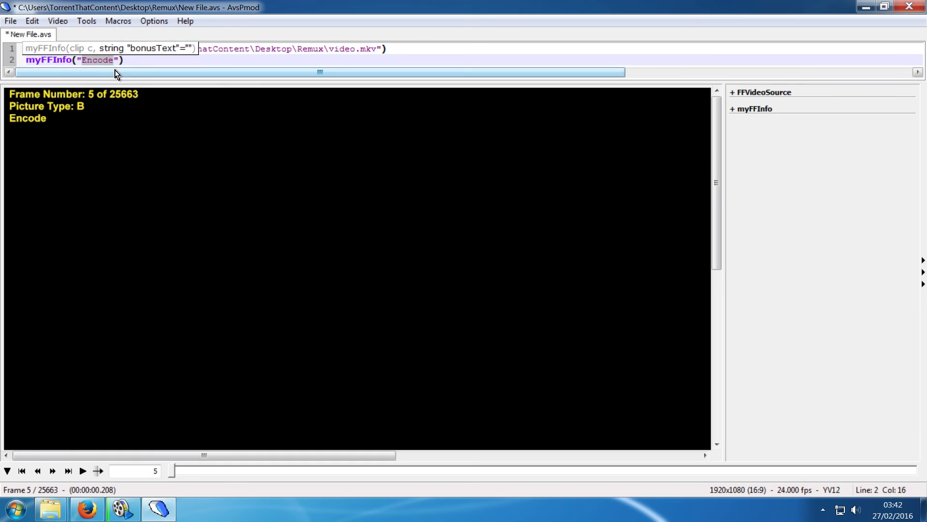
pyautogui.write('Sco')
pyautogui.press('BackSpace')
pyautogui.press('BackSpace')
pyautogui.write('oruce')
pyautogui.click(58, 20)
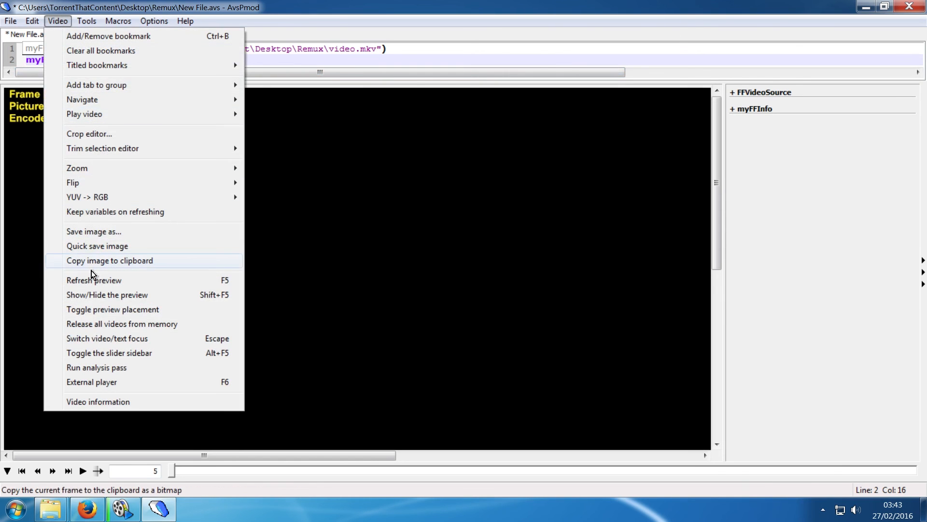
pyautogui.click(94, 281)
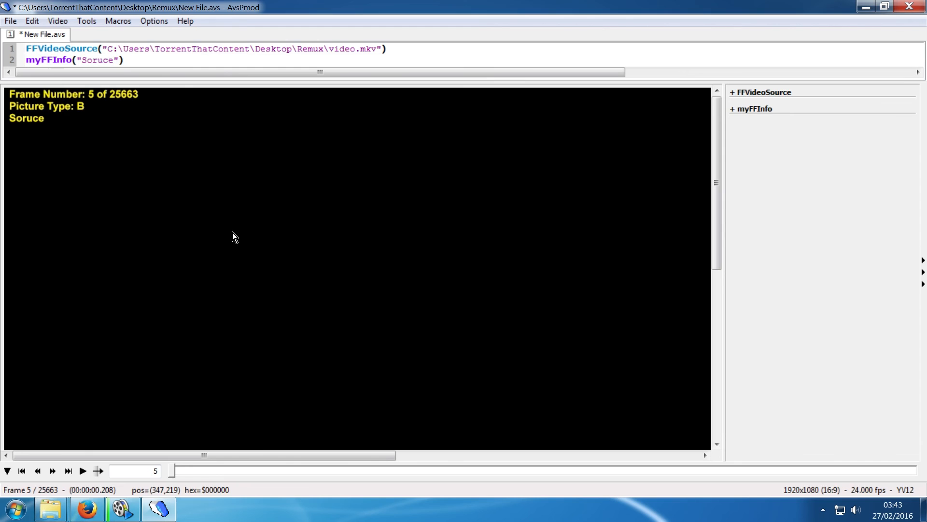
# Prepare to save the current preview frame as a Portable Network Graphics (*.png) image, and cancel without saving.
pyautogui.rightClick(293, 196)
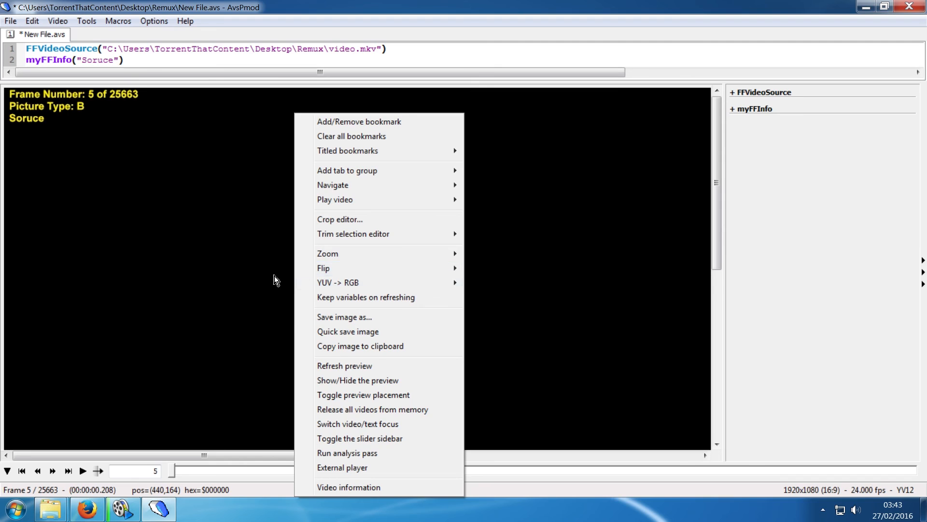
pyautogui.click(357, 317)
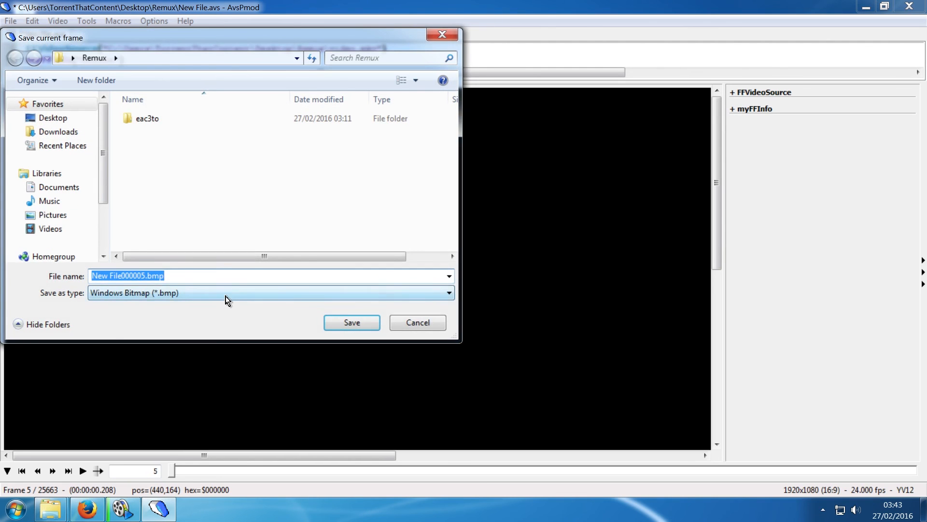
pyautogui.click(226, 295)
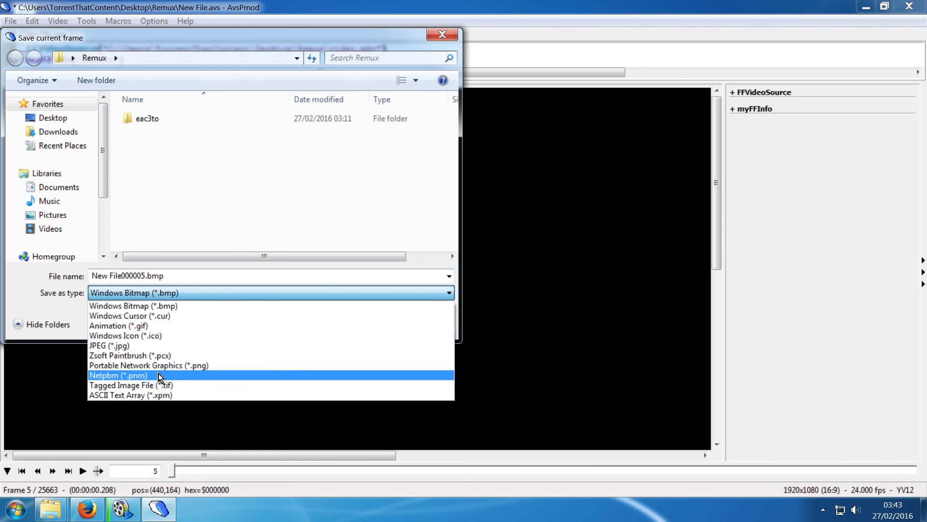
pyautogui.click(192, 366)
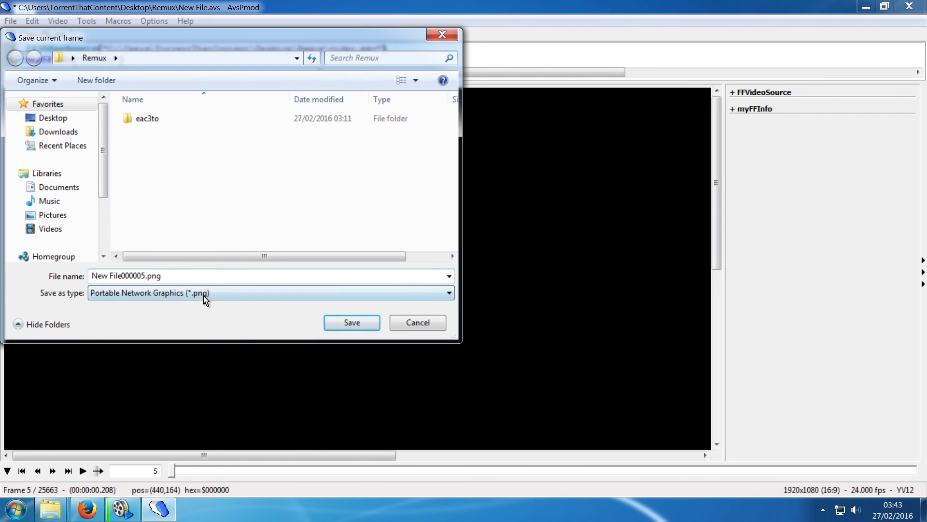
pyautogui.click(147, 276)
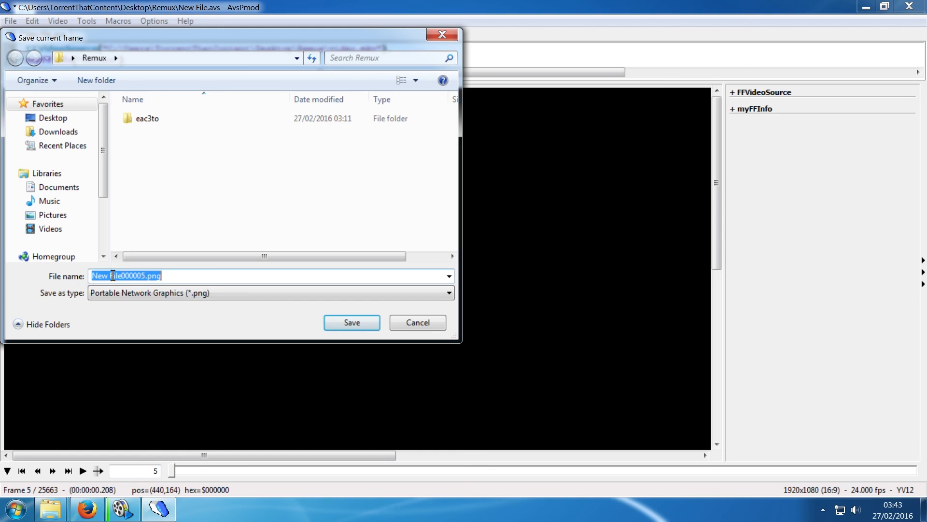
pyautogui.click(397, 322)
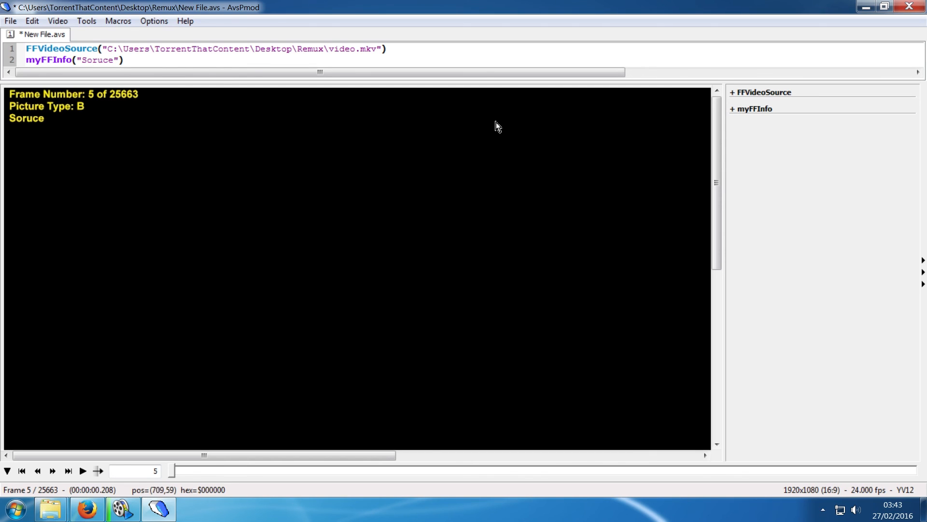
# Close AvsPmod without saving the changes to New File.avs, and check the running encode job in Simple x264/x265 Launcher.
pyautogui.click(895, 12)
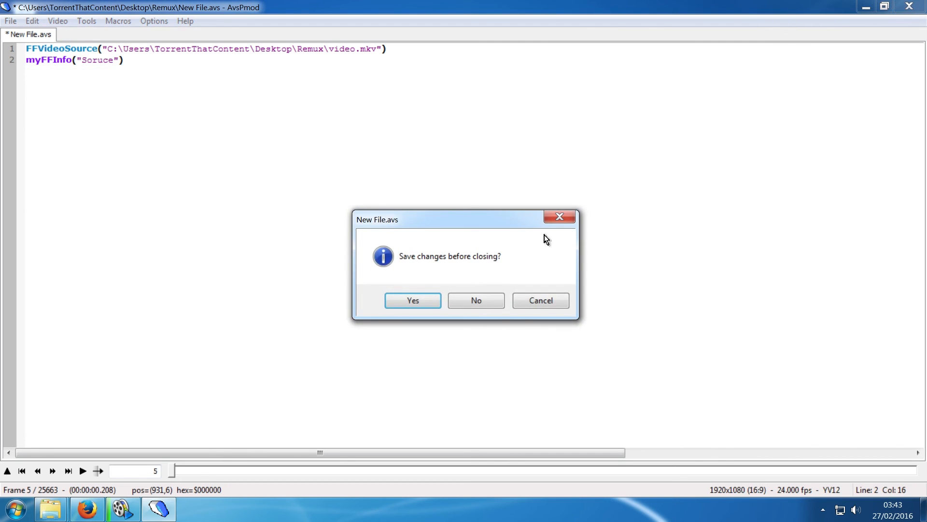
pyautogui.click(476, 302)
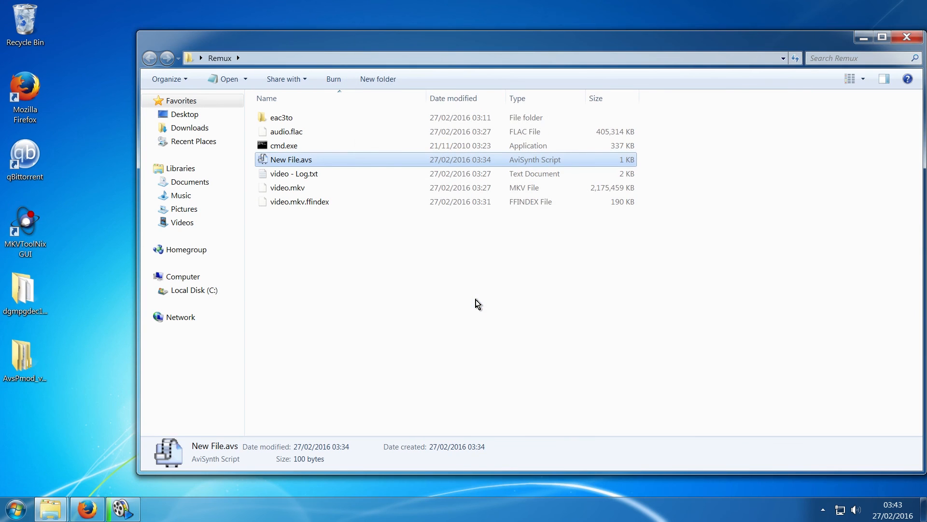
pyautogui.click(122, 508)
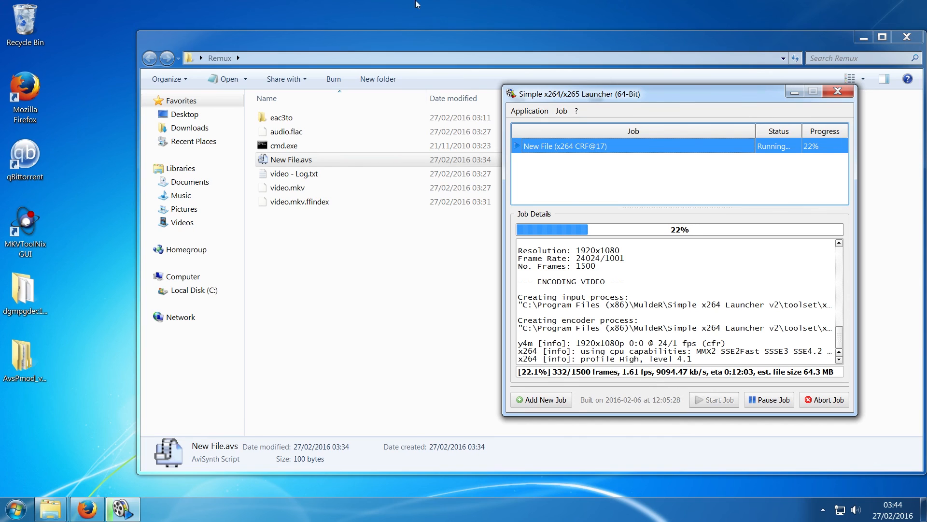
# Open MKVToolNix GUI and add video.mkv and audio.flac from the Remux folder as new input files.
pyautogui.click(292, 190)
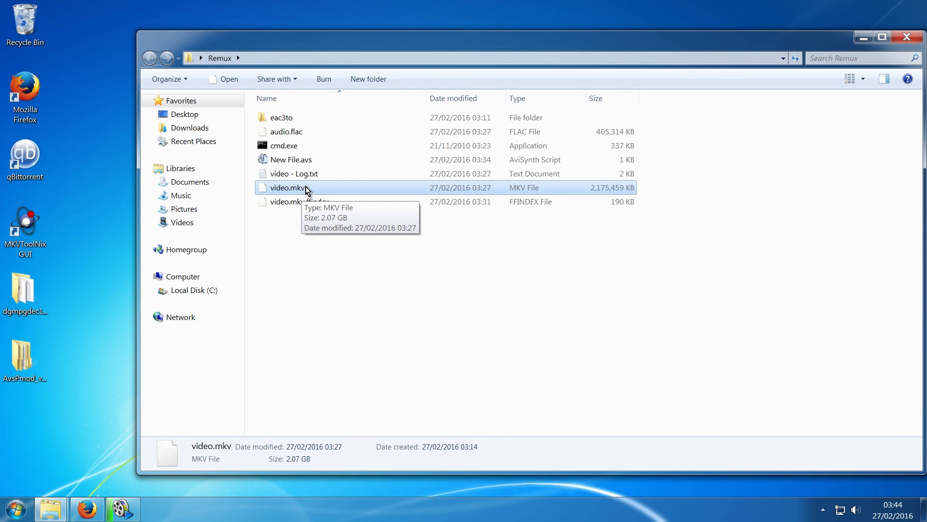
pyautogui.keyDown('ctrl'); pyautogui.click(289, 135); pyautogui.keyUp('ctrl')
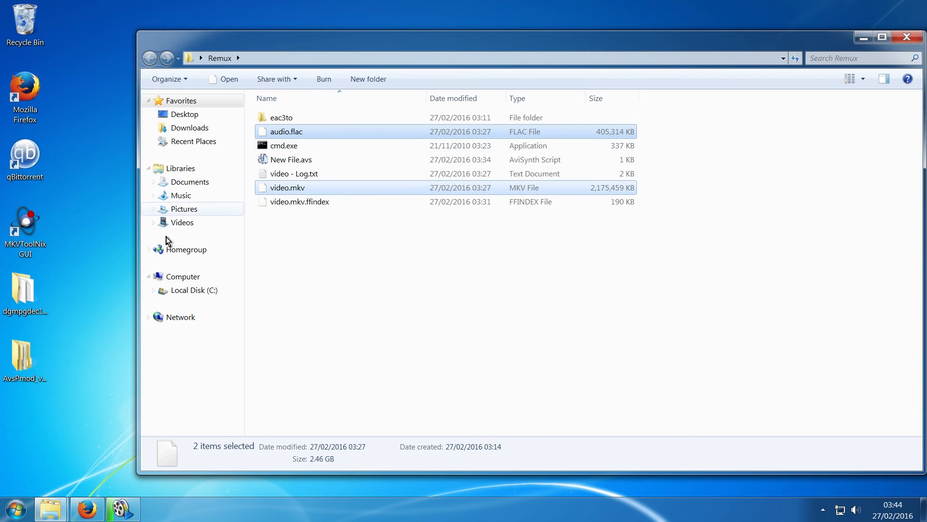
pyautogui.doubleClick(50, 252)
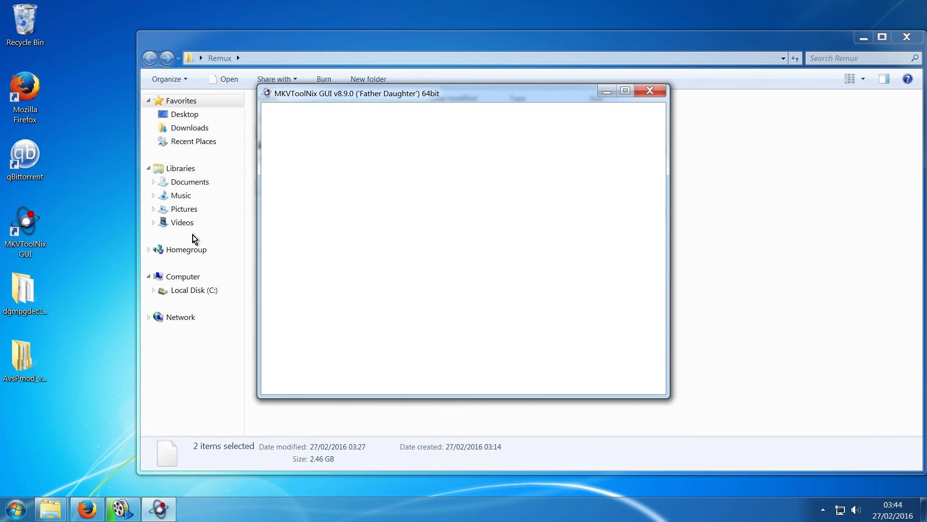
pyautogui.moveTo(391, 95); pyautogui.dragTo(511, 60)
pyautogui.click(295, 189)
pyautogui.moveTo(295, 189); pyautogui.dragTo(478, 176)
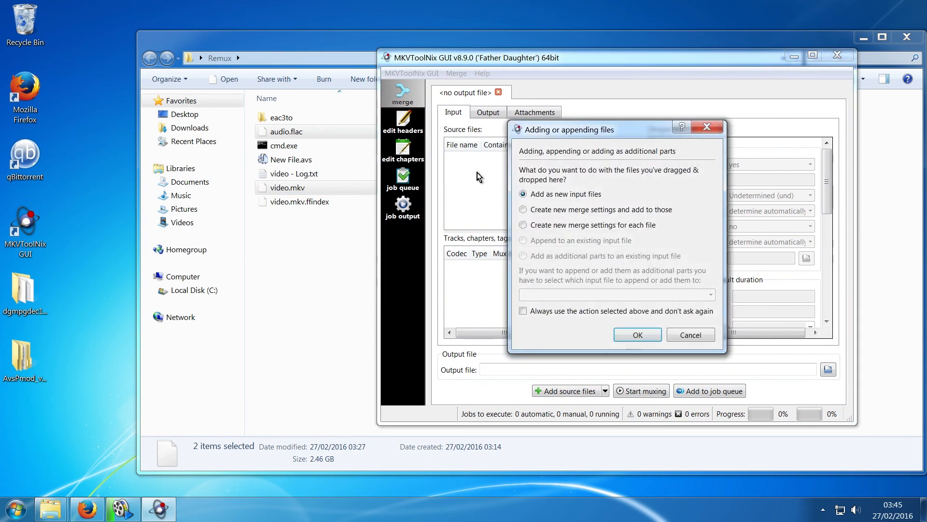
pyautogui.click(624, 335)
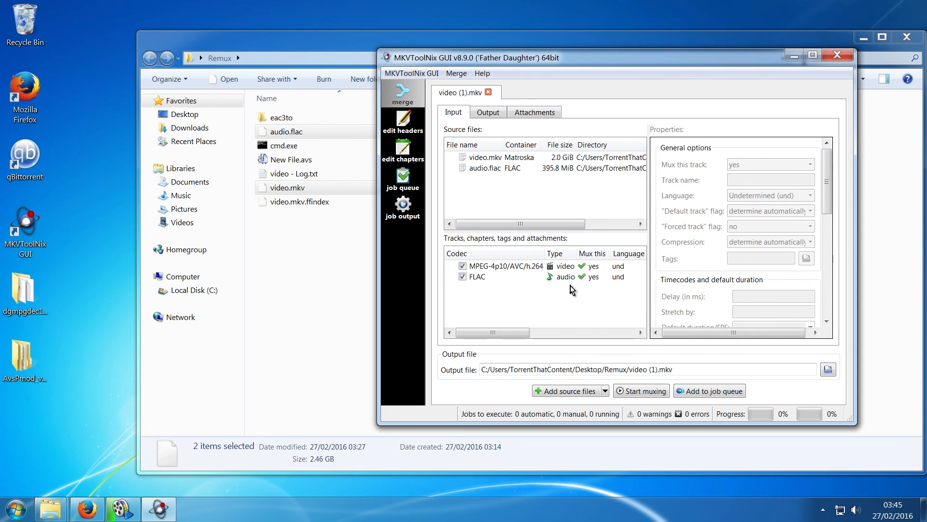
# Set the compression of both the video track and the FLAC audio track to no extra compression.
pyautogui.moveTo(630, 370); pyautogui.dragTo(660, 370)
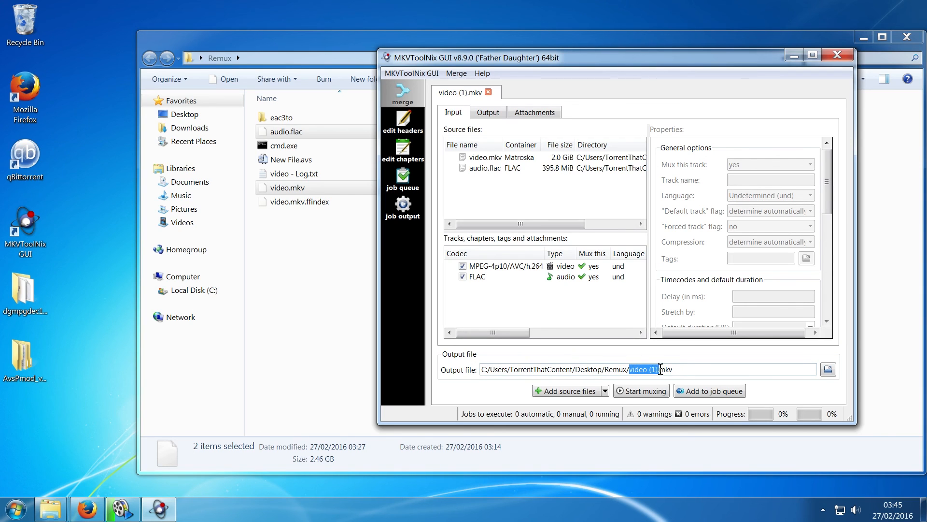
pyautogui.click(504, 267)
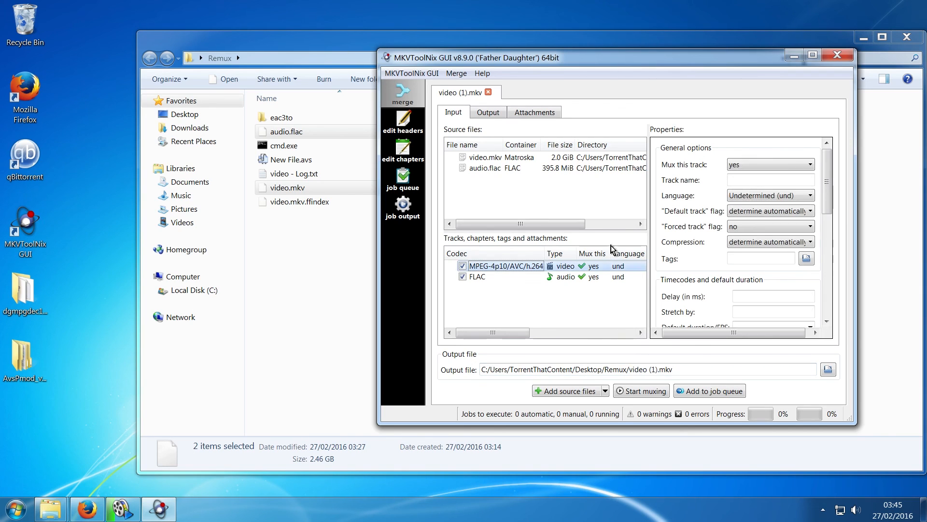
pyautogui.click(735, 242)
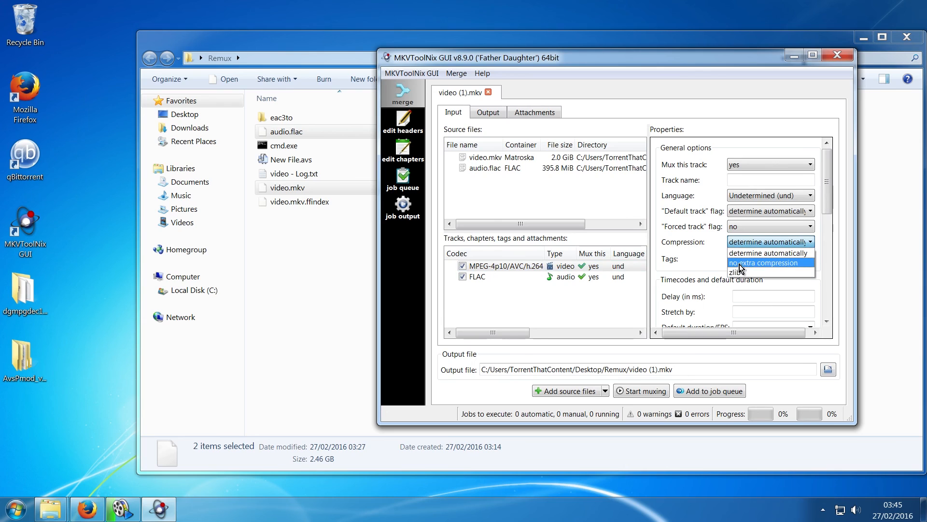
pyautogui.click(740, 263)
pyautogui.click(604, 277)
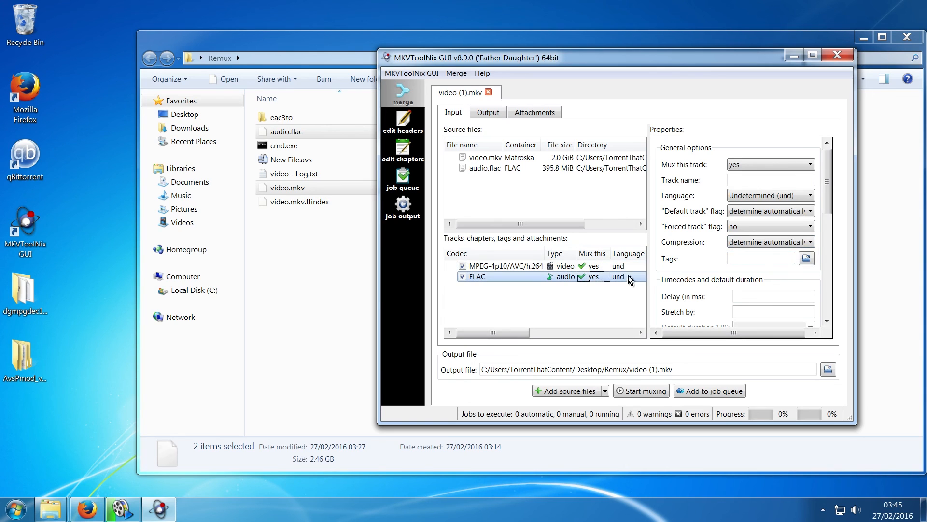
pyautogui.click(735, 244)
pyautogui.click(740, 266)
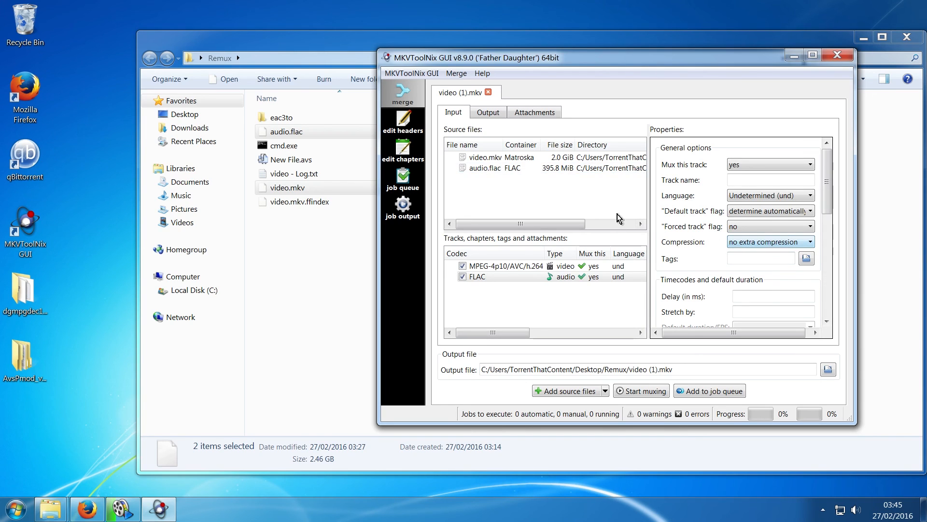
# Enable "Disable additional lossless compression for all track types" in MKVToolNix's default merge preferences.
pyautogui.click(430, 77)
pyautogui.click(428, 87)
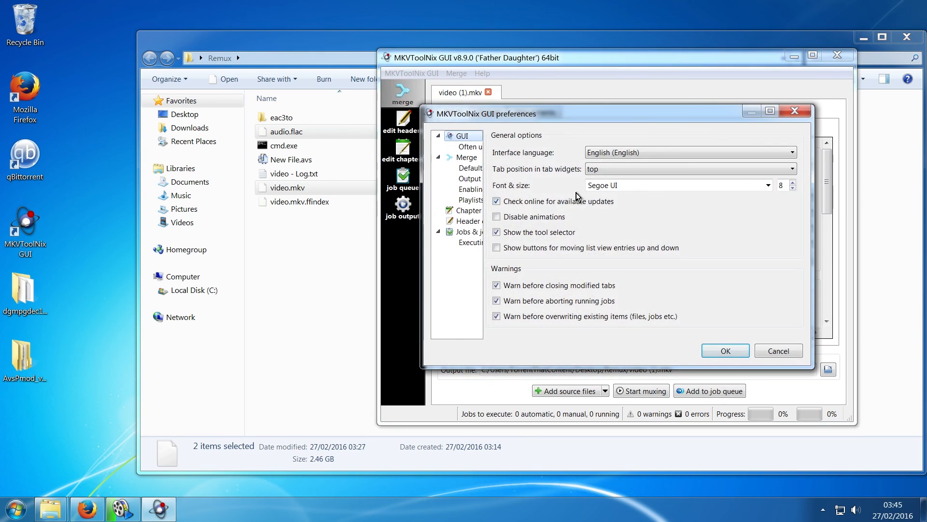
pyautogui.click(472, 169)
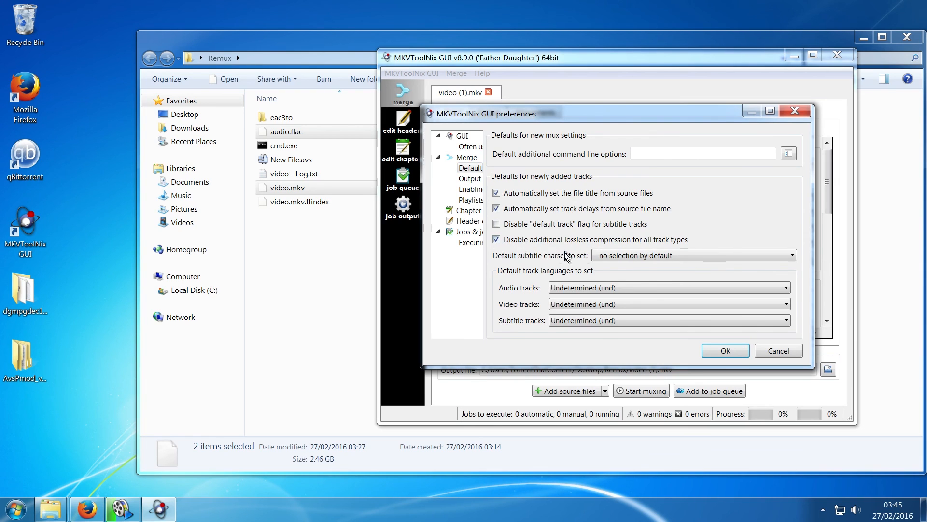
pyautogui.click(713, 349)
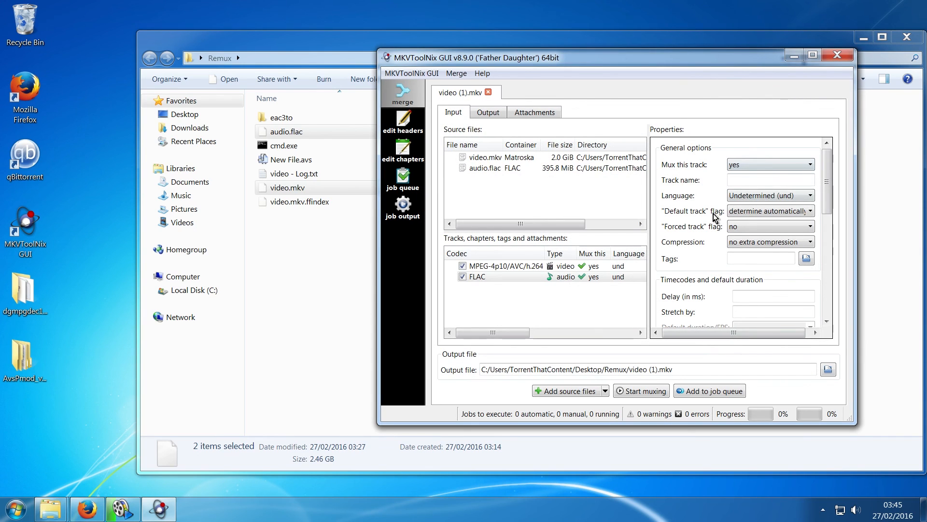